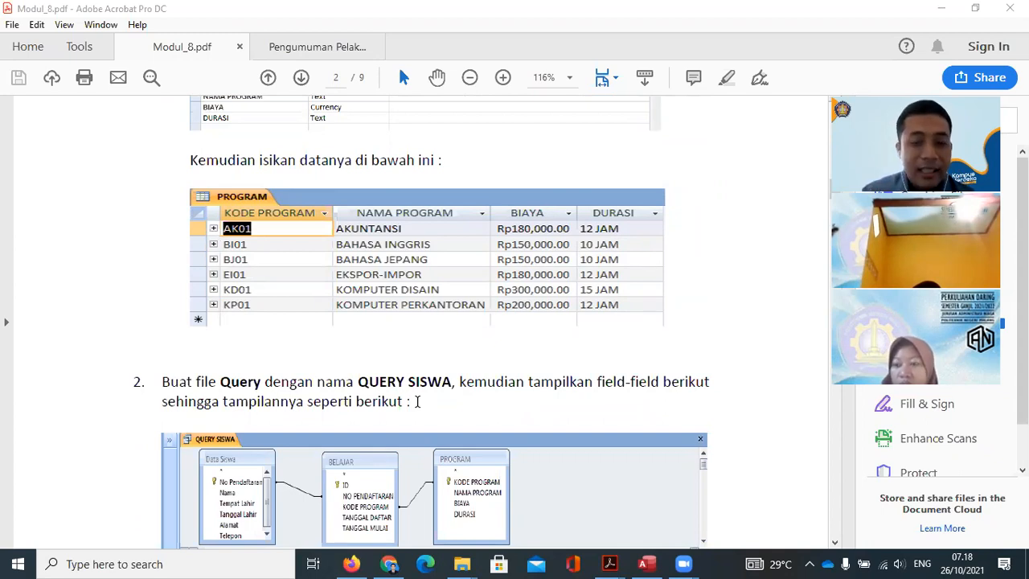
Read the module's instructions for building QUERY SISWA, the three data-entry forms and the LAPORAN SISWA report
scroll(688, 294, down, 3)
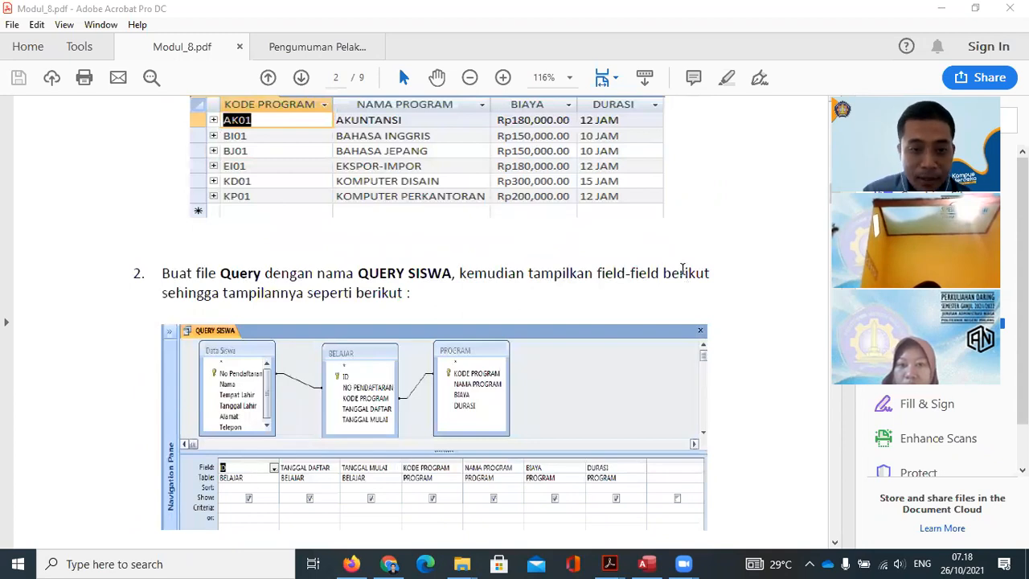
scroll(684, 274, down, 1)
scroll(683, 267, down, 1)
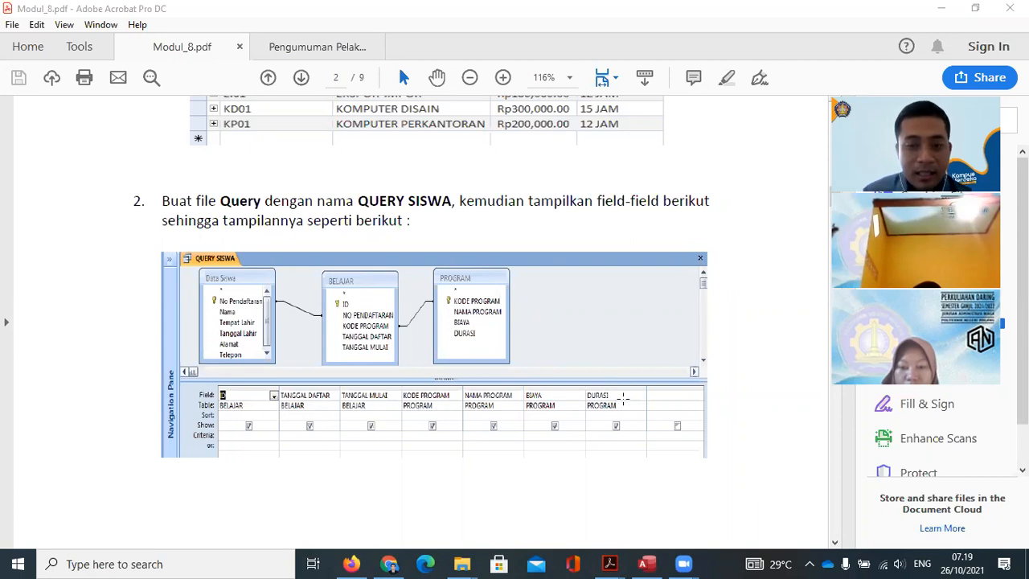
scroll(623, 397, down, 10)
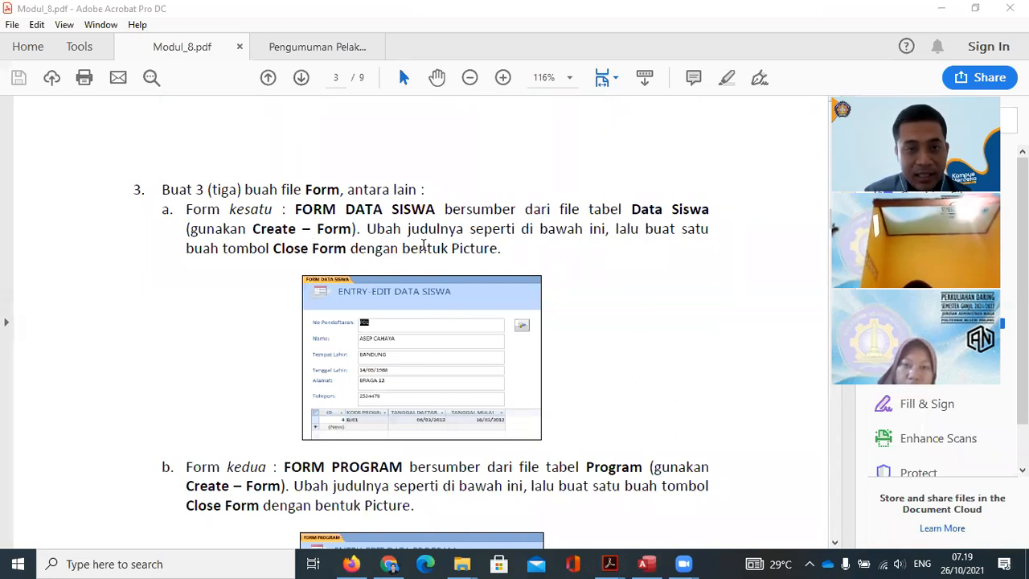
scroll(532, 268, down, 3)
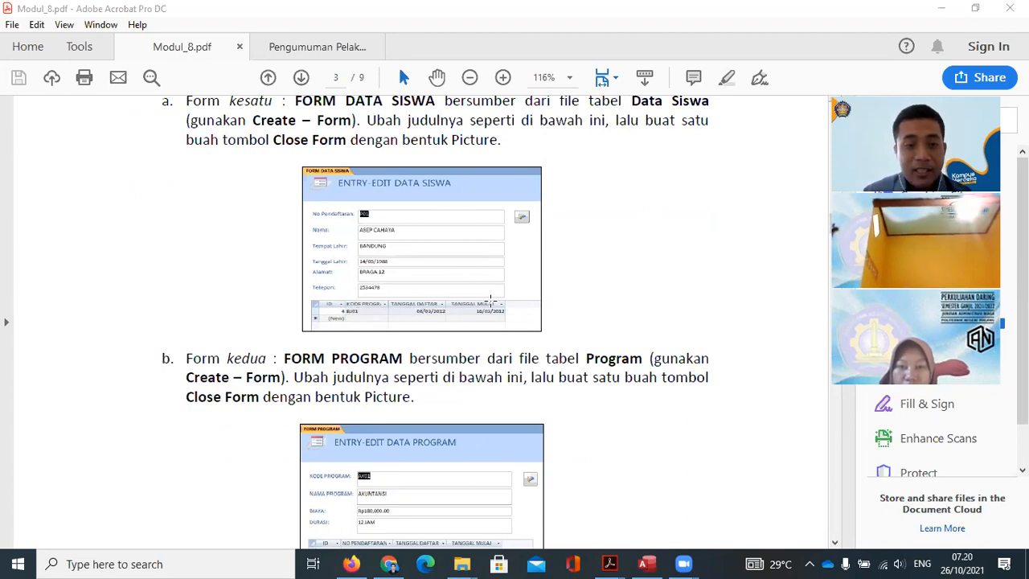
scroll(490, 301, down, 3)
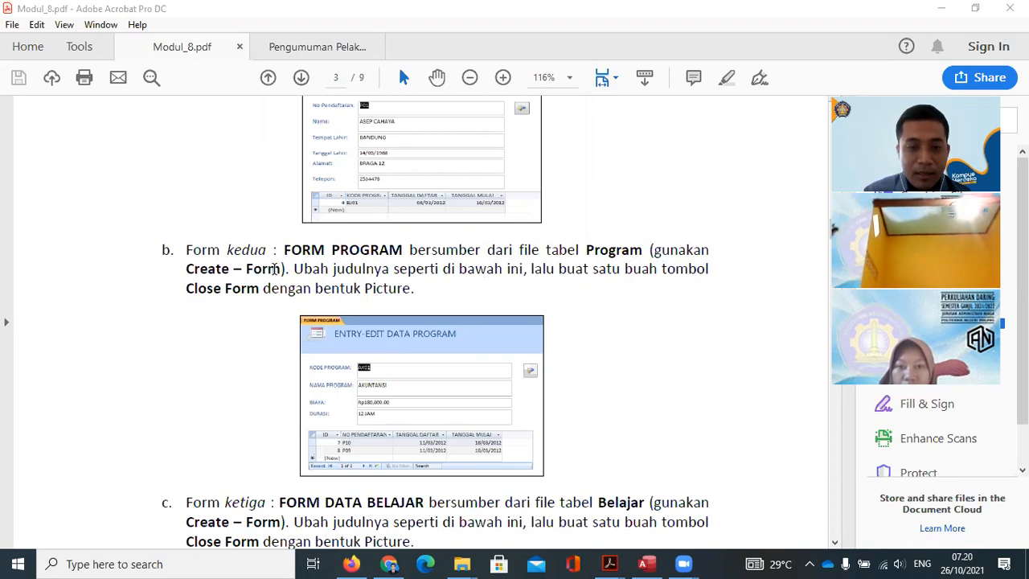
scroll(216, 291, down, 6)
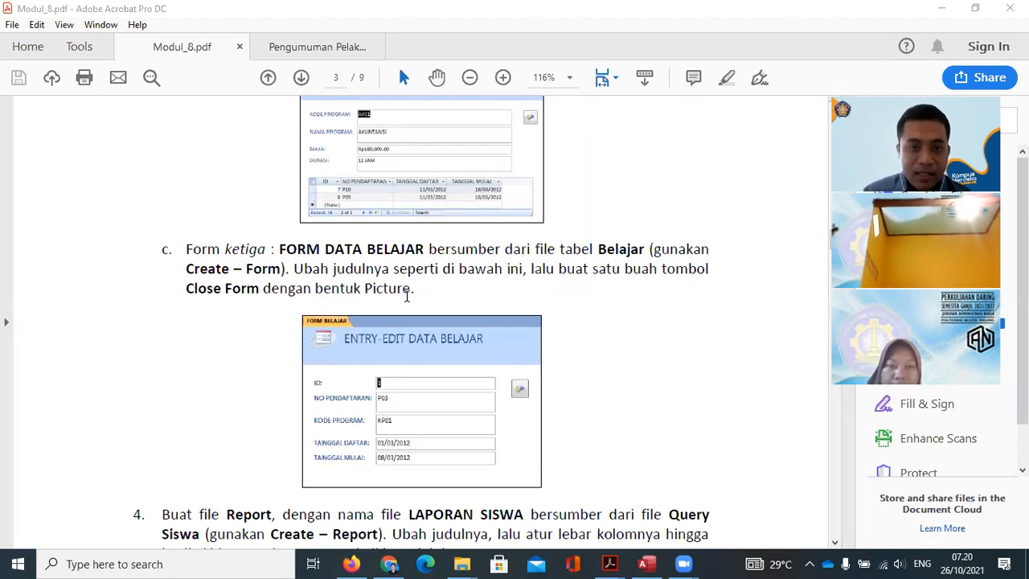
scroll(535, 360, down, 2)
scroll(526, 345, down, 6)
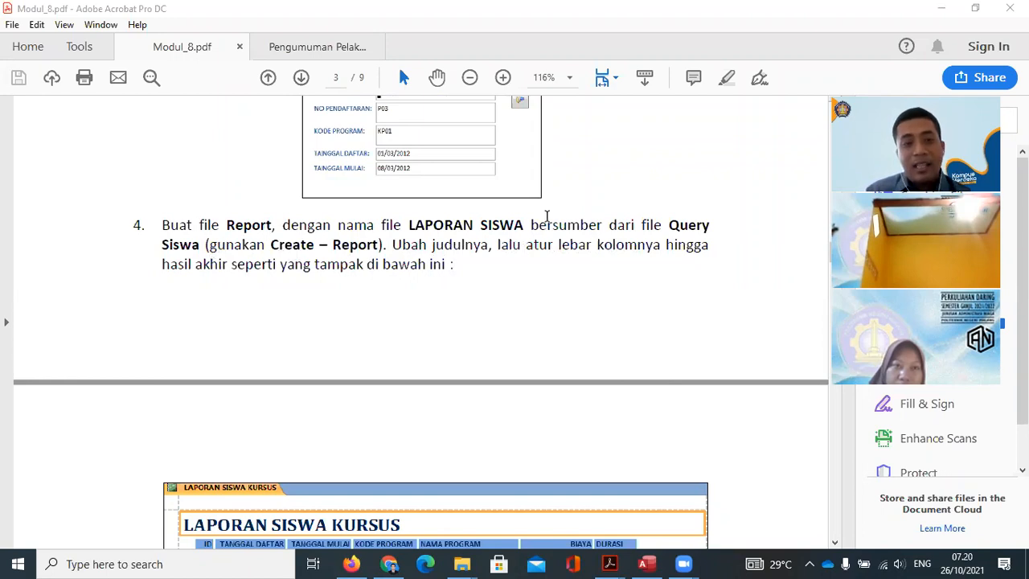
scroll(541, 225, down, 3)
scroll(540, 225, down, 2)
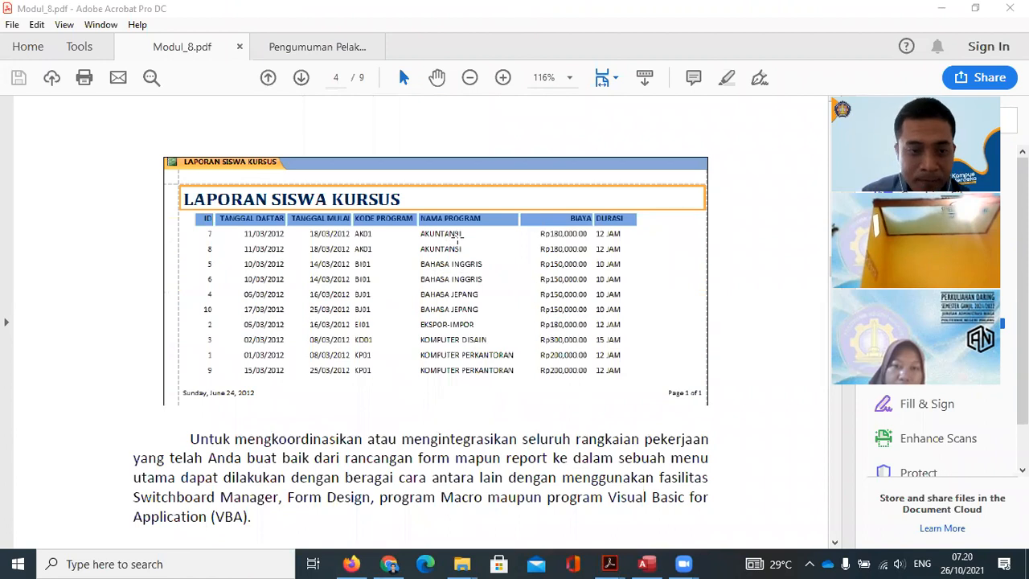
scroll(460, 236, down, 2)
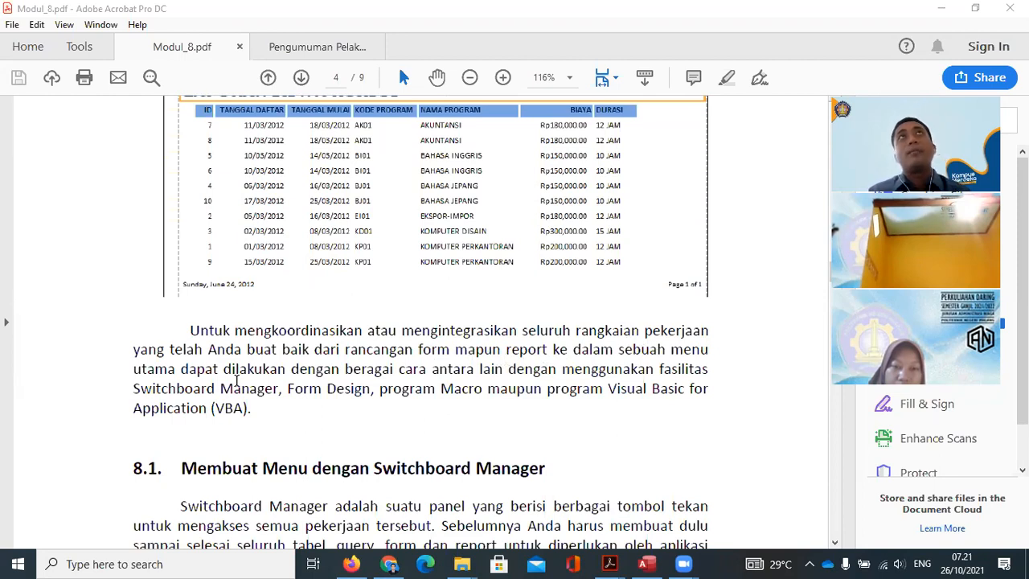
Skim the Switchboard Manager and startup sections of the module, and return to the PROGRAM table instructions on page 2
scroll(302, 291, down, 5)
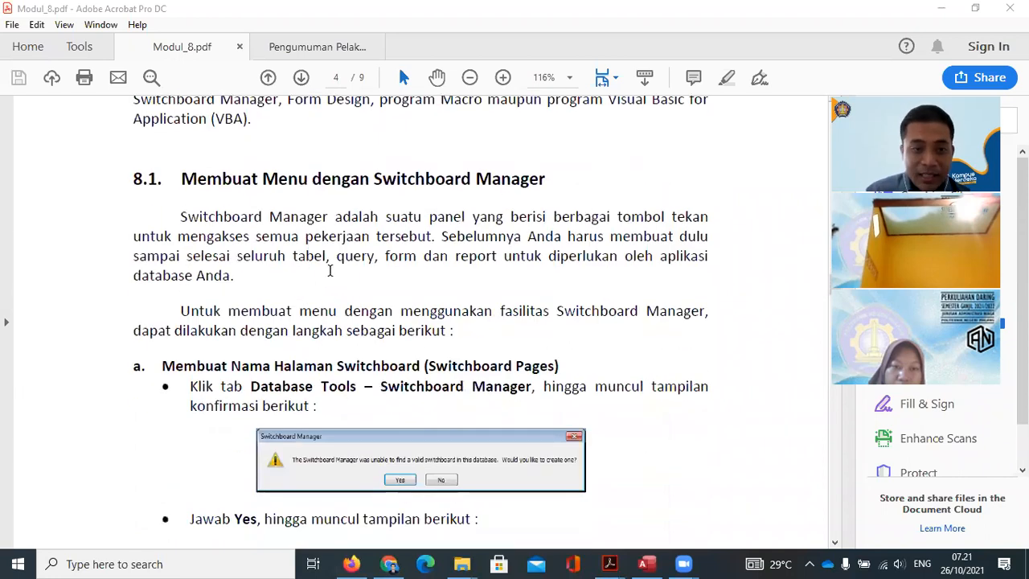
scroll(602, 292, down, 15)
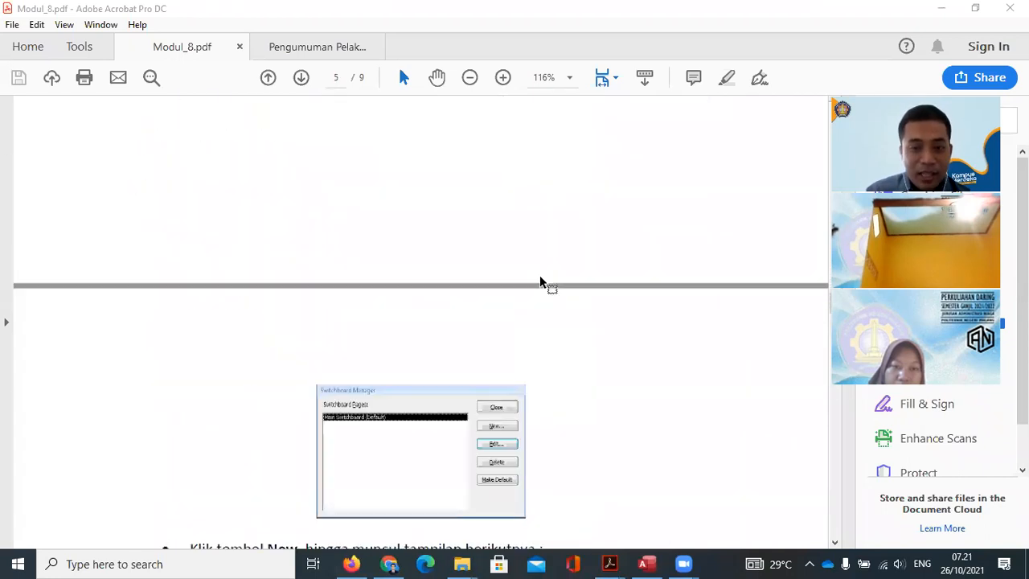
scroll(541, 276, down, 15)
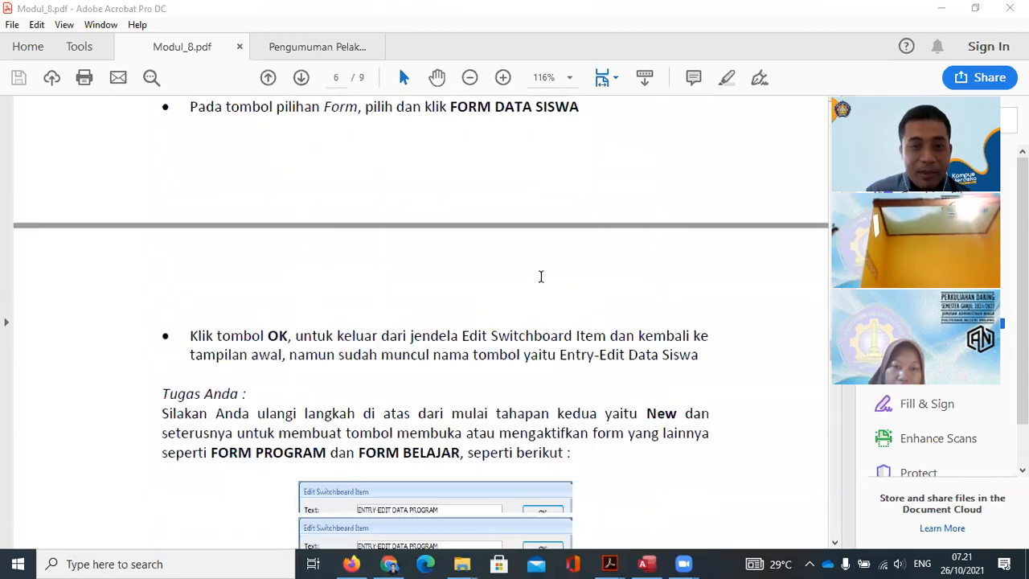
scroll(542, 276, down, 20)
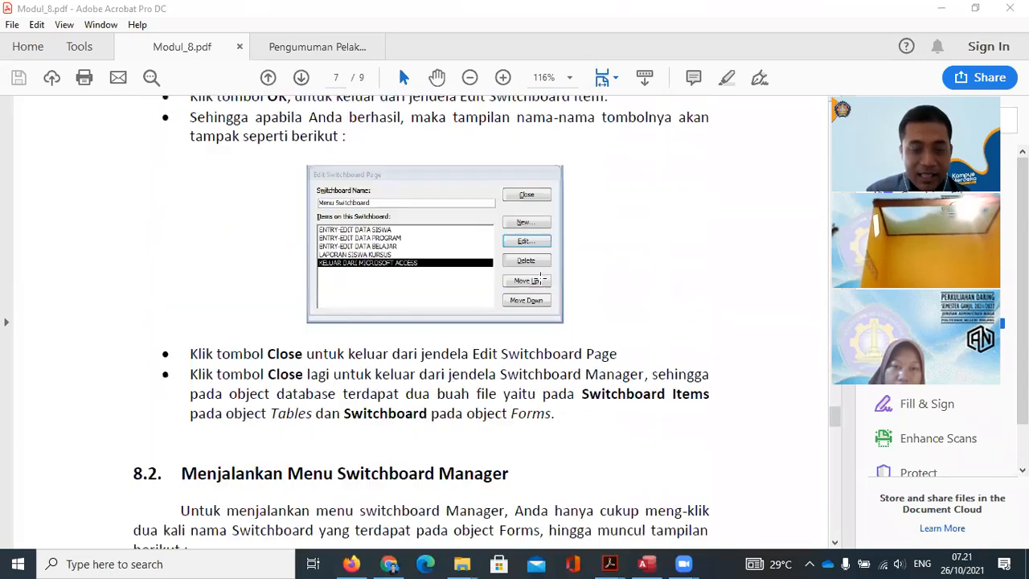
scroll(539, 277, down, 10)
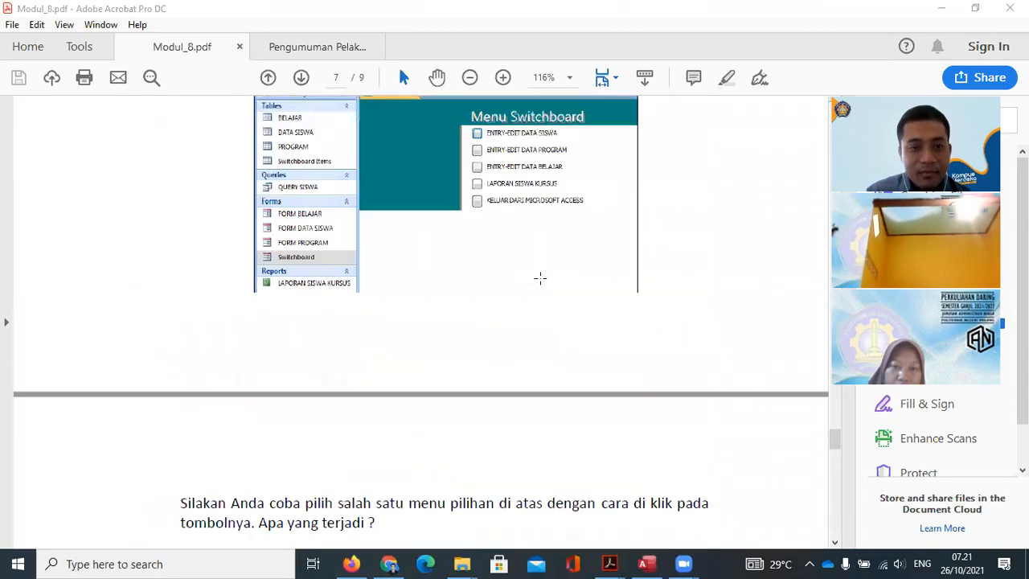
scroll(540, 278, up, 3)
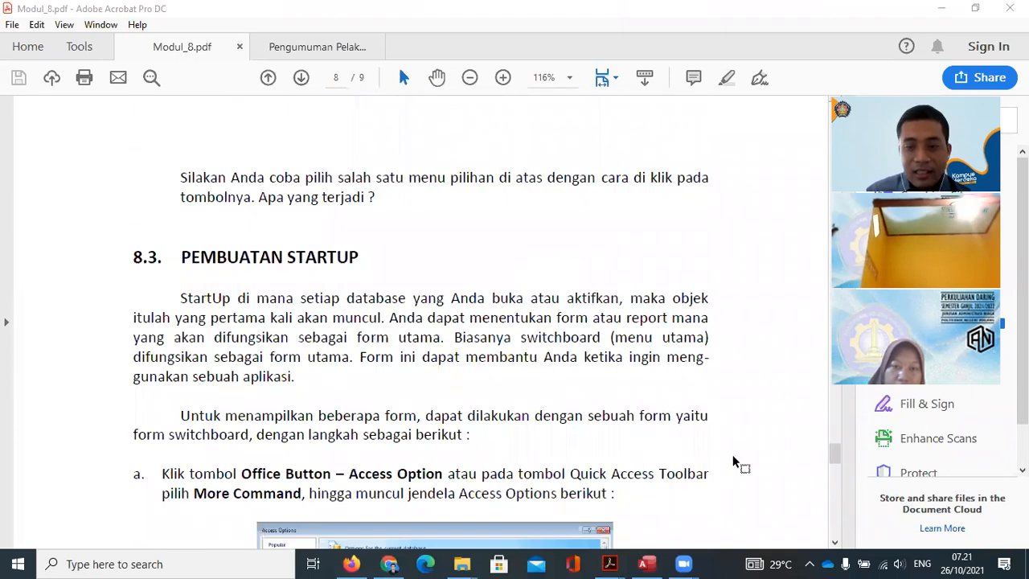
drag(835, 456, 790, 184)
scroll(585, 393, down, 5)
scroll(585, 393, down, 5)
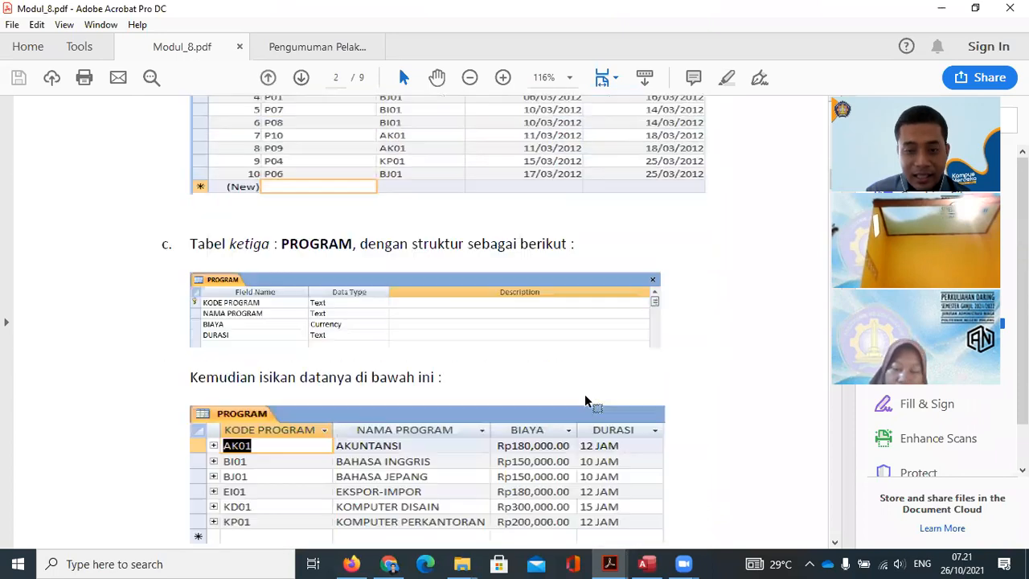
Switch to the SISTEM INFORMASI SEKOLAH database in Access and close the open Switchboard form
click(645, 563)
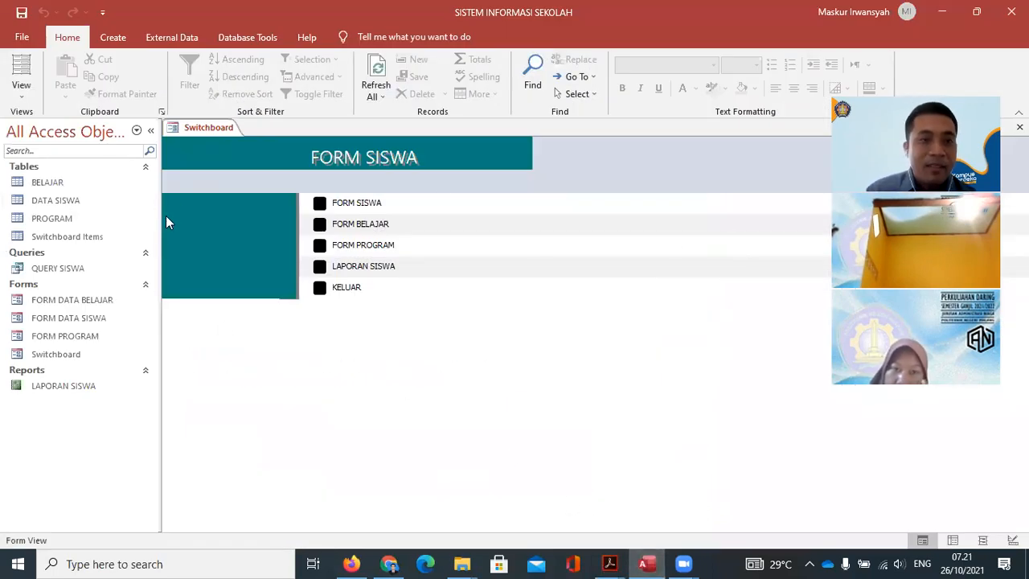
right_click(201, 129)
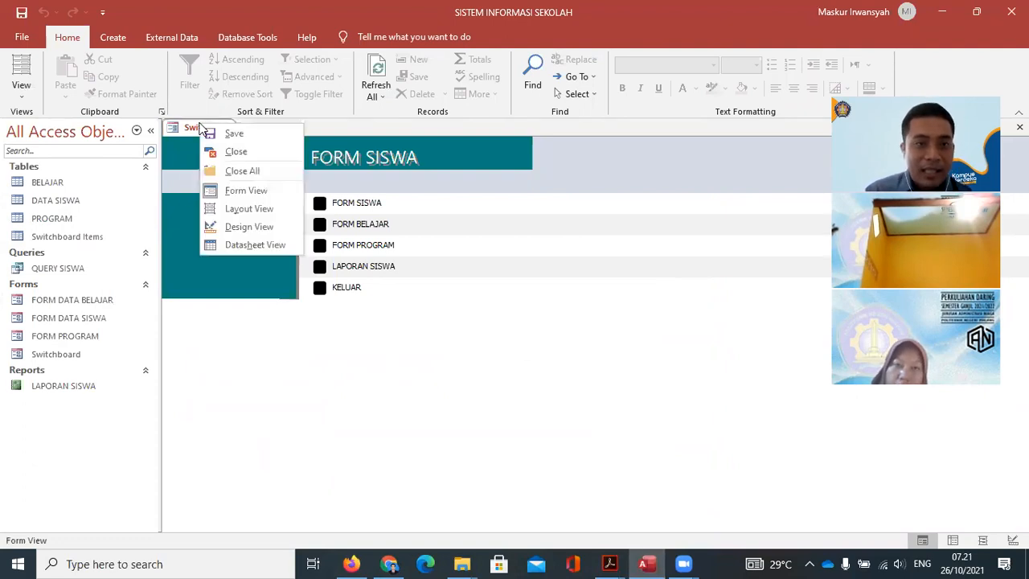
click(239, 149)
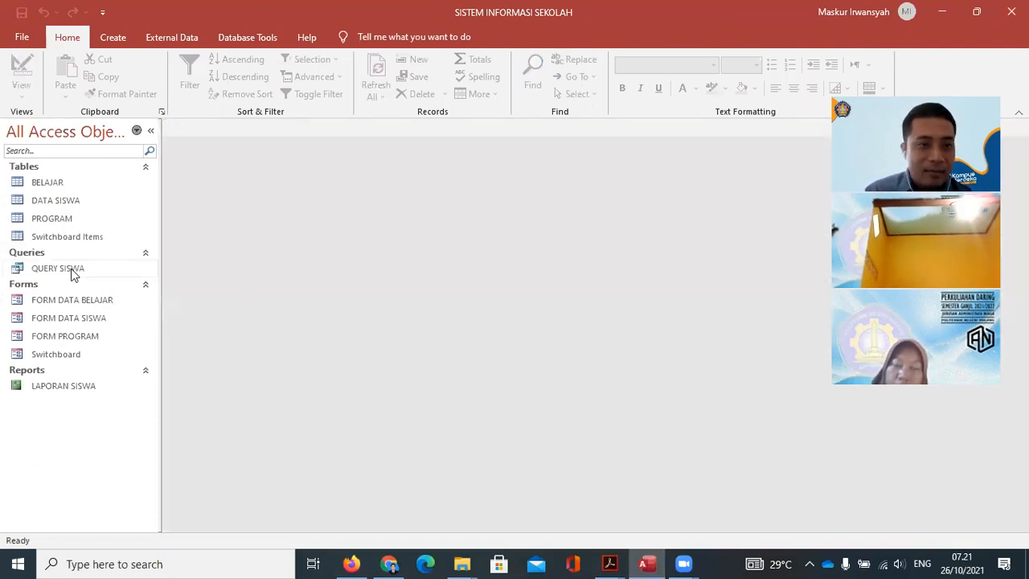
Examine the tables, joins and output fields of QUERY SISWA in Design View, and close the query
right_click(71, 269)
click(130, 300)
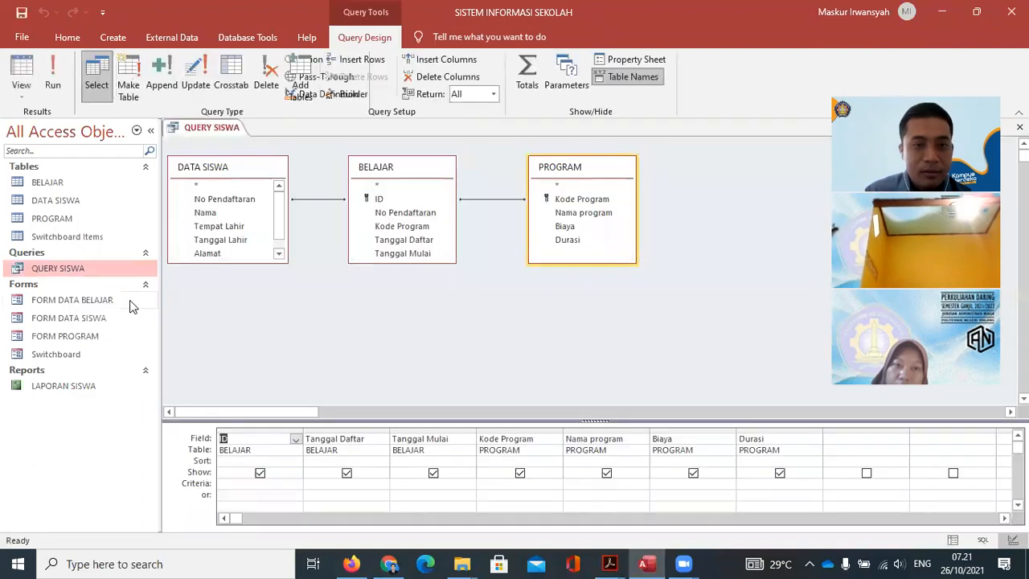
right_click(226, 131)
click(262, 159)
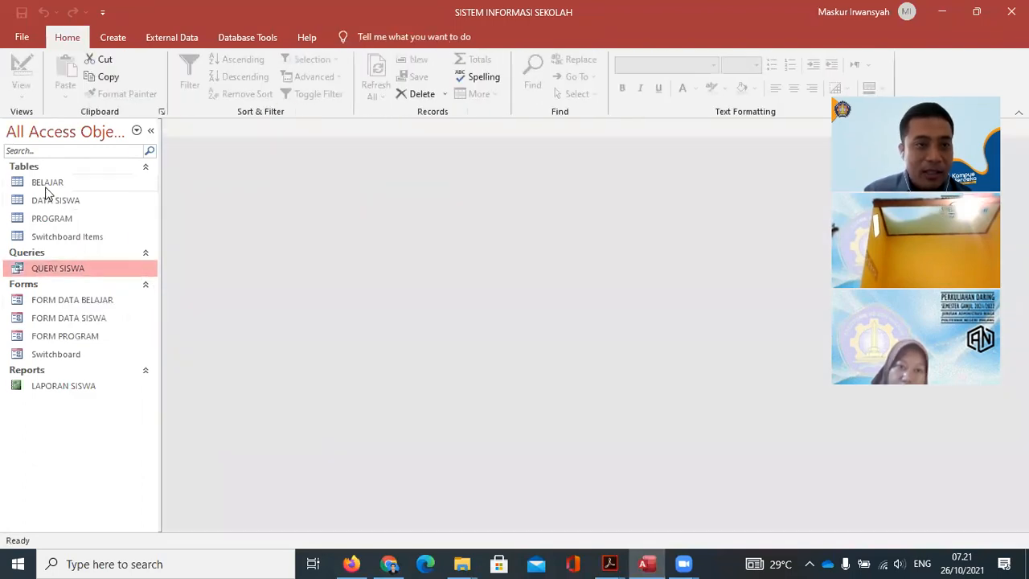
Examine the BELAJAR table's field structure in Design View and its records in Datasheet View, and close the table
right_click(47, 183)
click(95, 211)
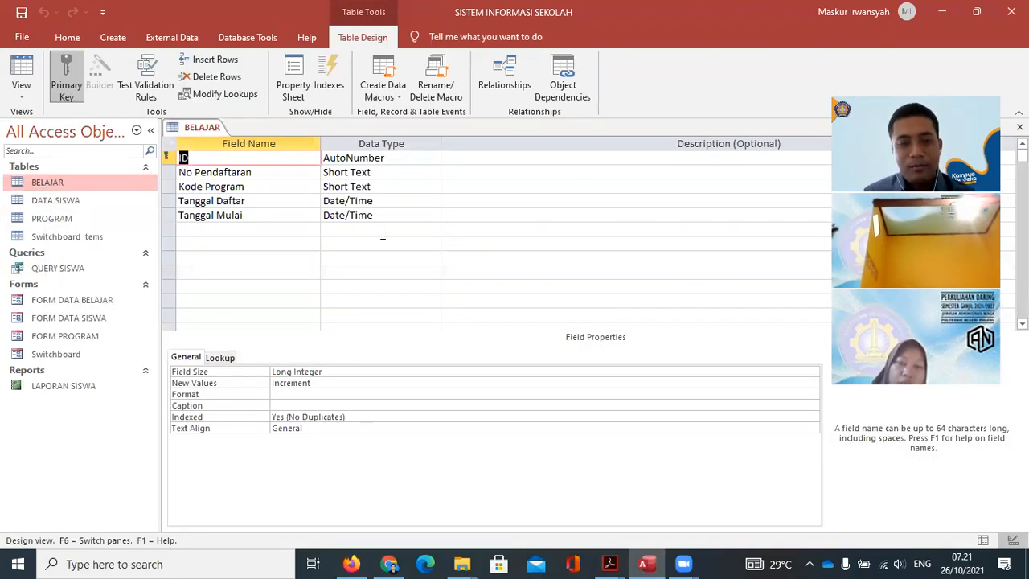
double_click(49, 182)
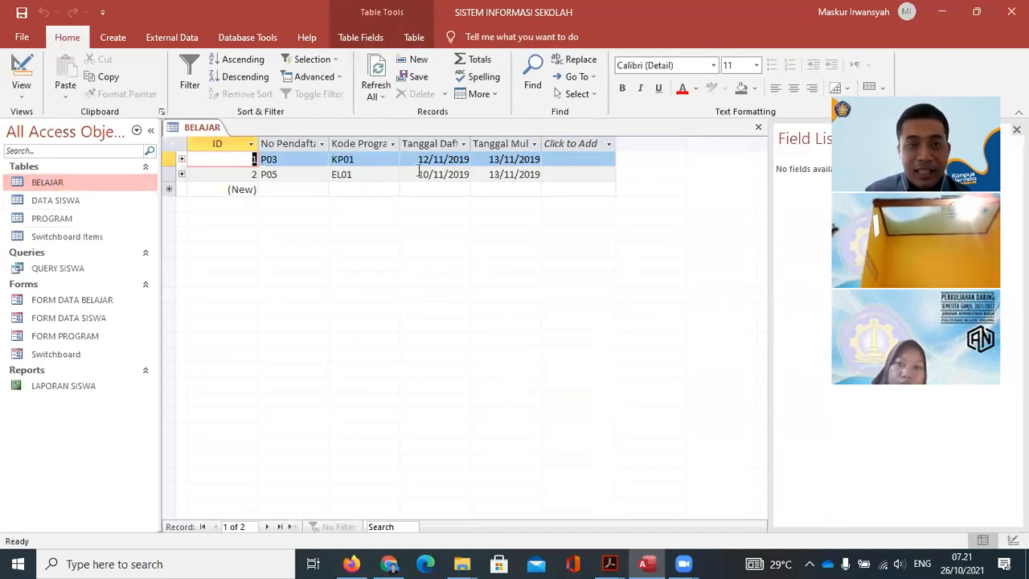
right_click(201, 133)
click(241, 159)
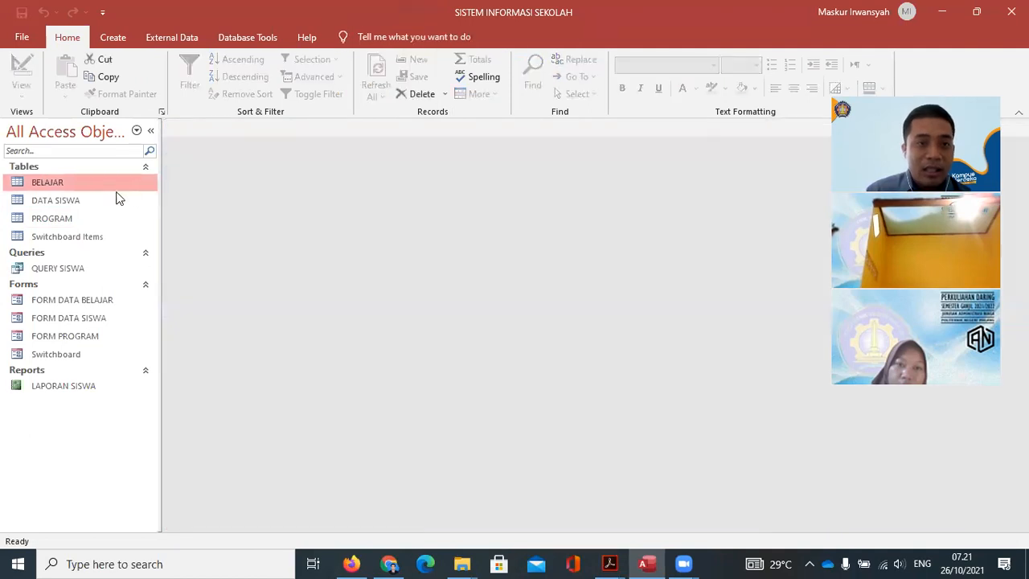
Open the DATA SISWA table in Design View and examine its field names and data types
click(68, 205)
right_click(68, 205)
click(115, 228)
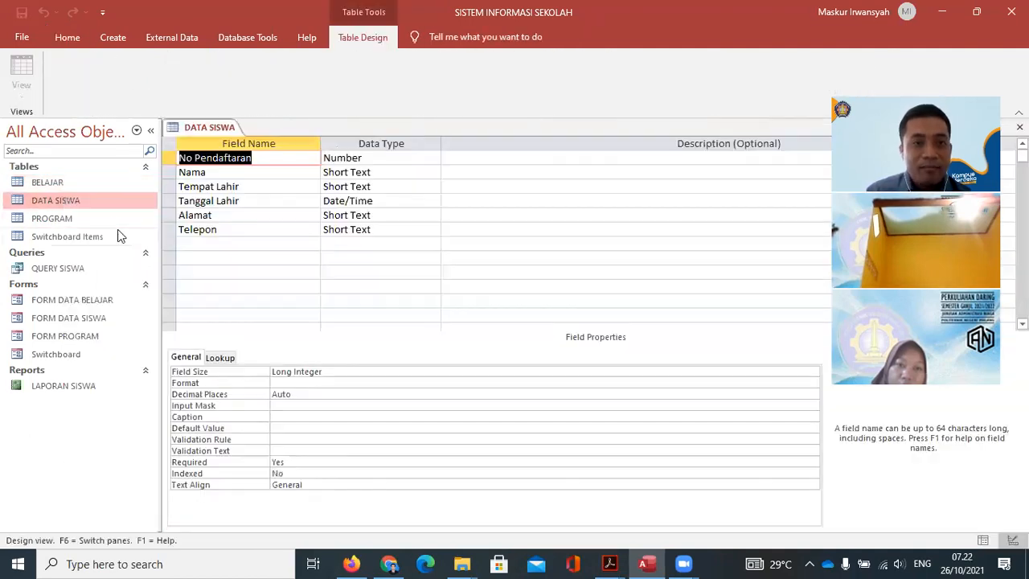
click(265, 298)
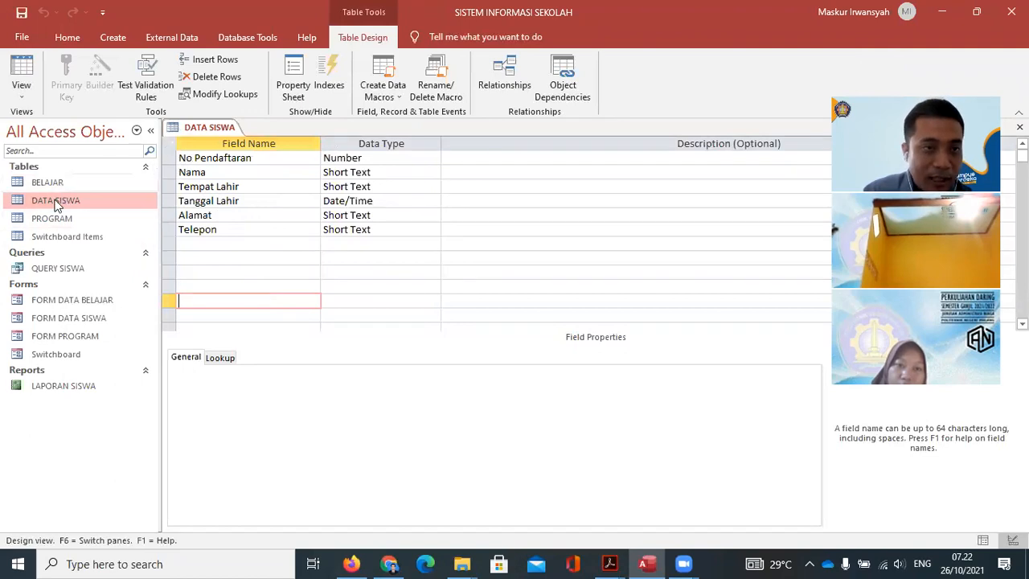
right_click(64, 223)
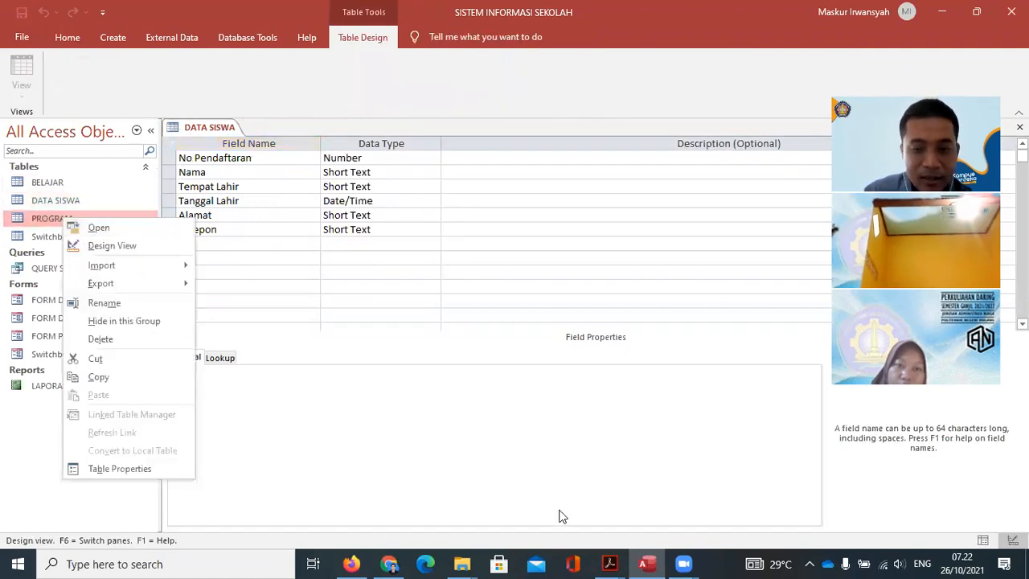
Switch to Modul_8.pdf in Acrobat and examine the required structures and sample data for the DATA SISWA and BELAJAR tables
click(648, 563)
scroll(639, 305, up, 10)
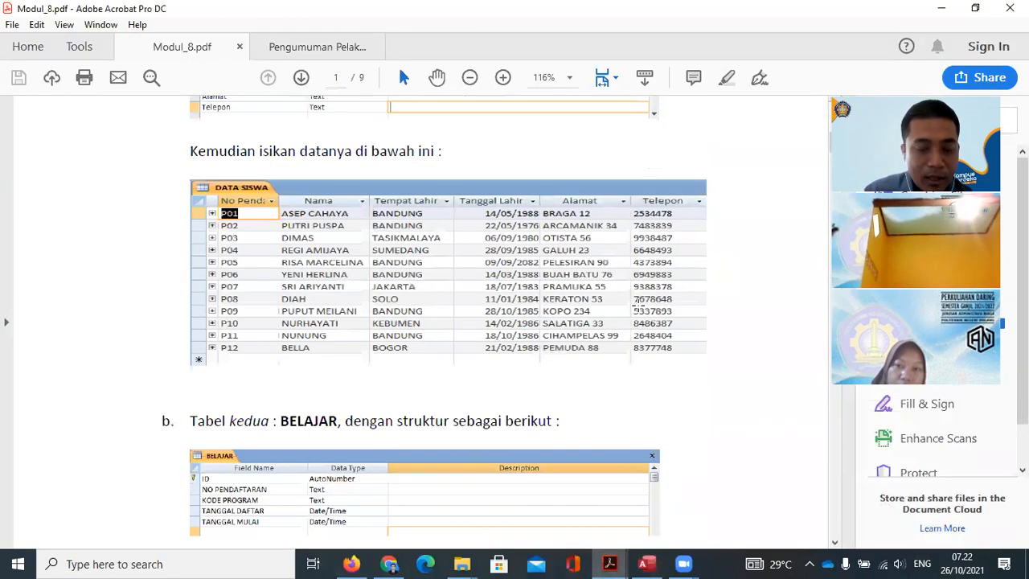
scroll(637, 303, up, 6)
scroll(636, 302, down, 6)
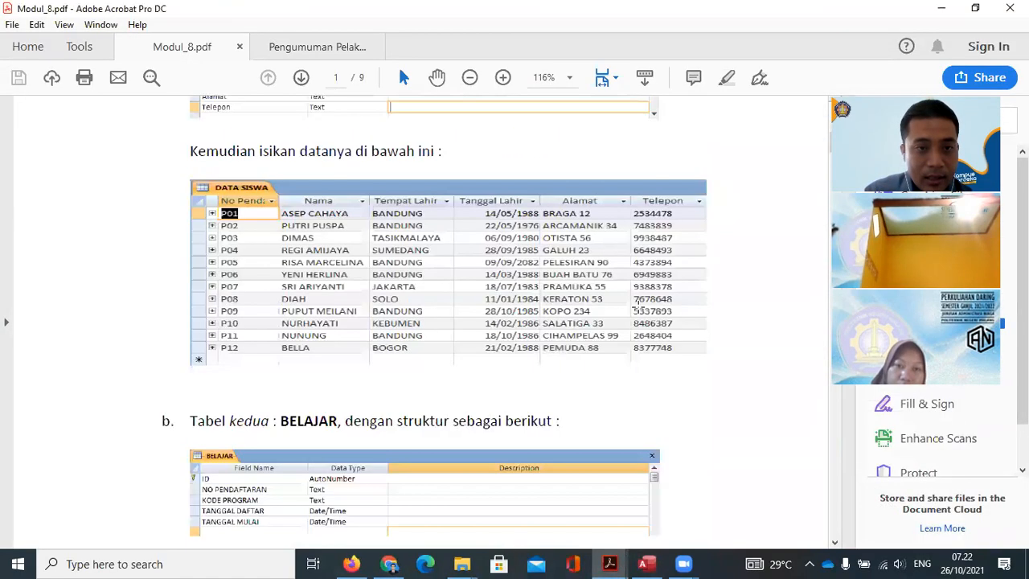
scroll(639, 306, down, 10)
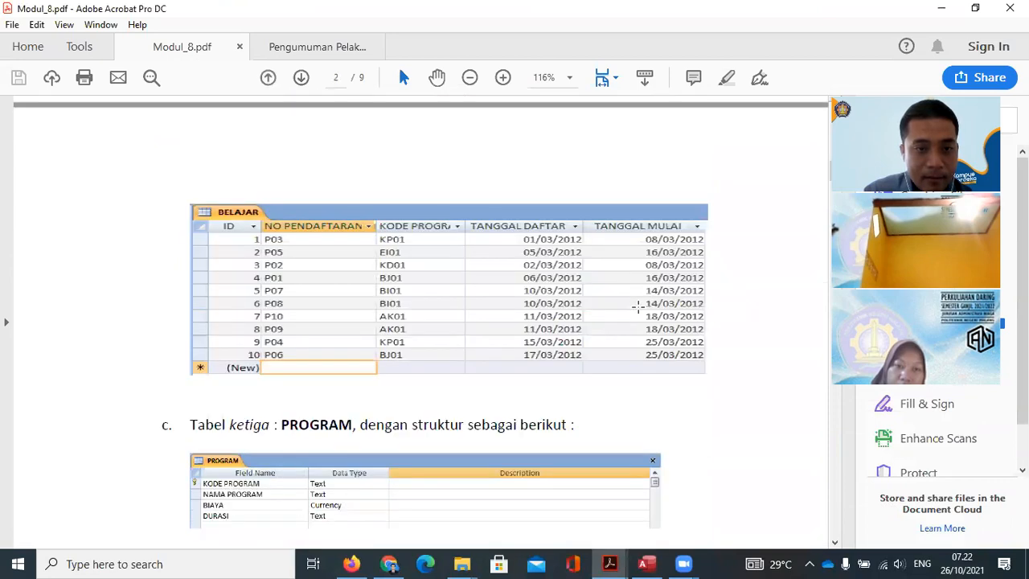
scroll(638, 309, up, 5)
scroll(641, 311, up, 1)
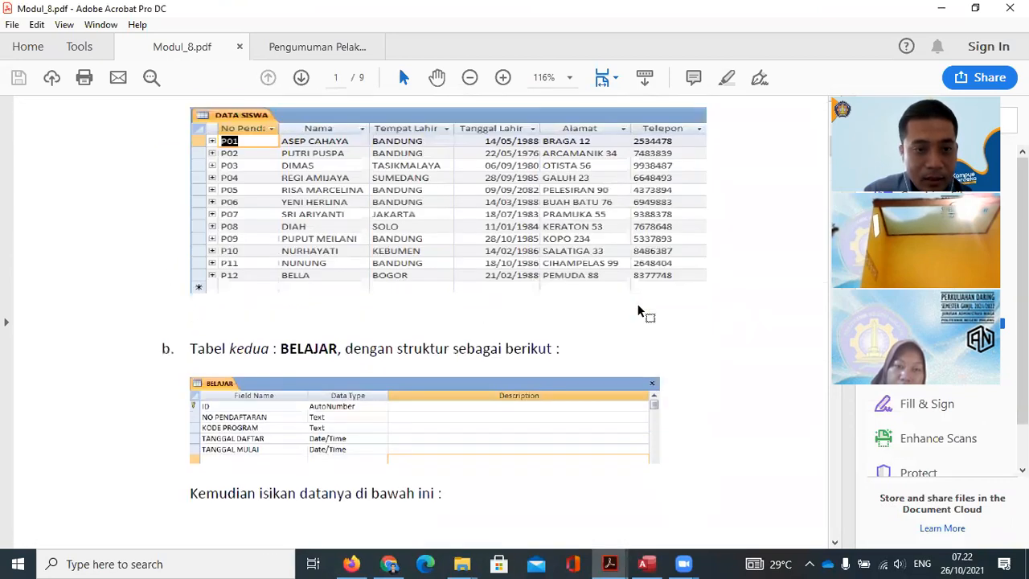
scroll(641, 311, up, 3)
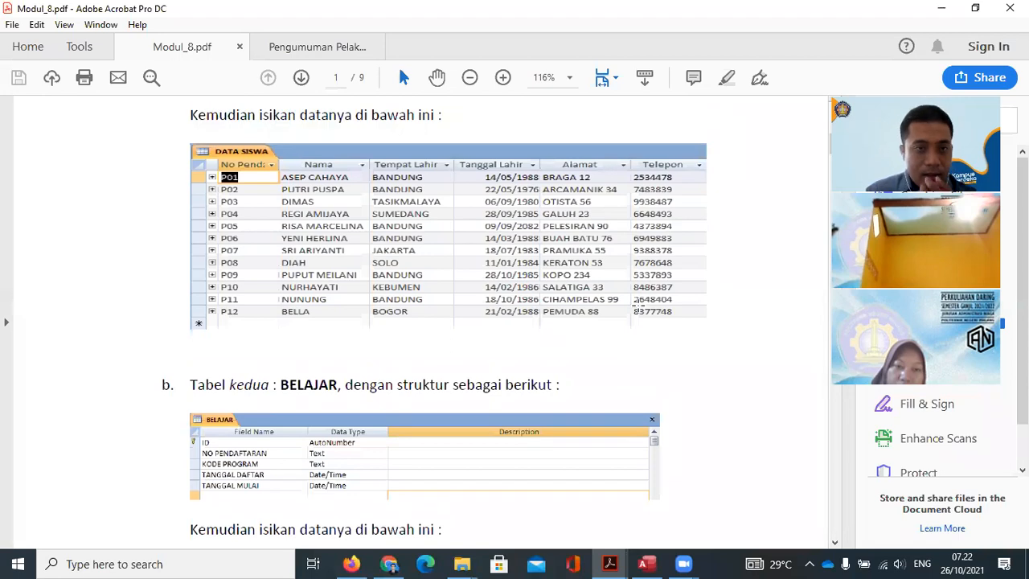
scroll(637, 304, up, 7)
scroll(641, 311, down, 3)
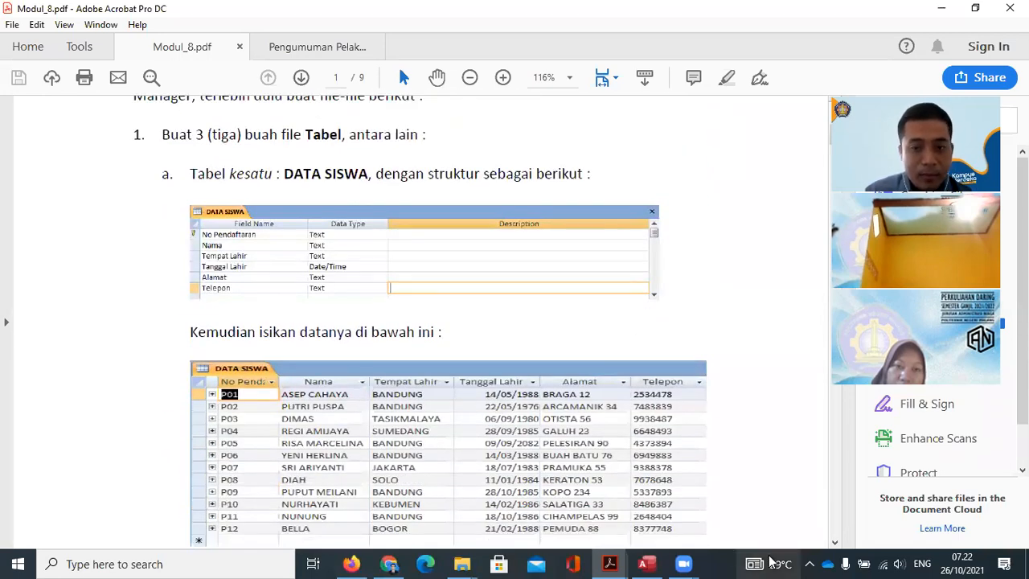
Switch back to the database in Access and bring up the DATA SISWA table in Design View
click(653, 563)
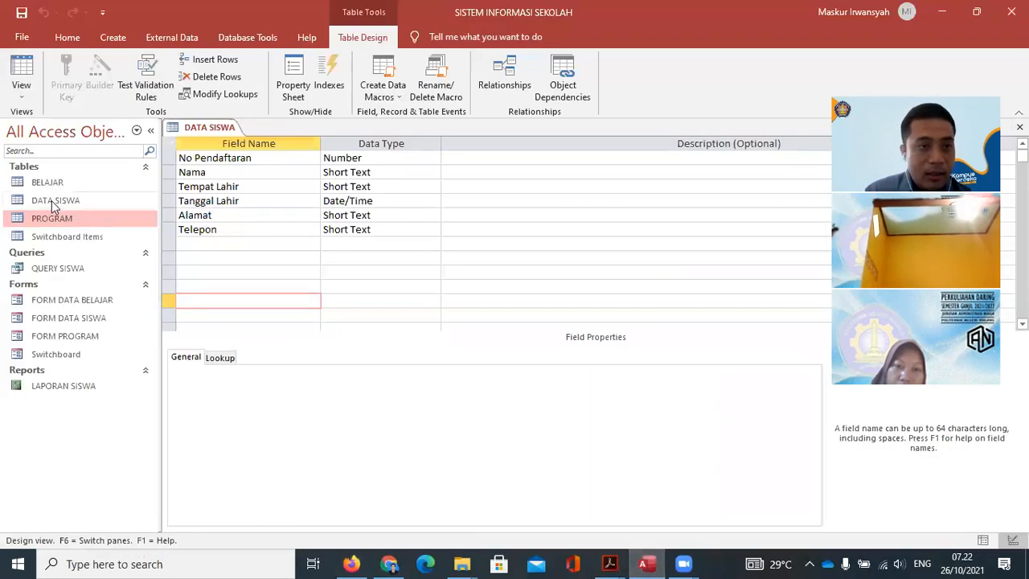
right_click(84, 205)
click(98, 226)
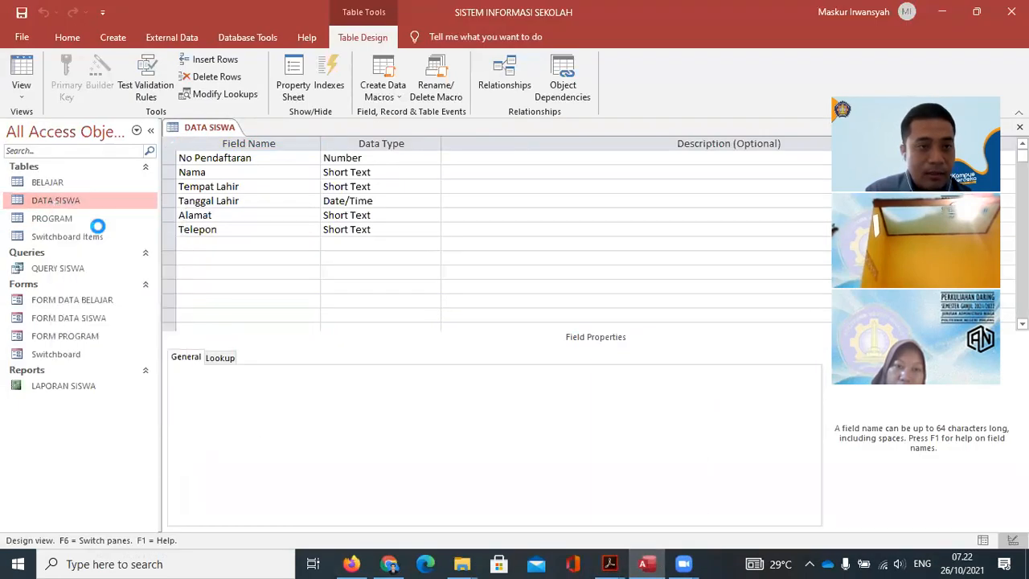
Close the DATA SISWA table and open the BELAJAR table in Design View
right_click(214, 127)
click(250, 154)
right_click(79, 183)
click(95, 209)
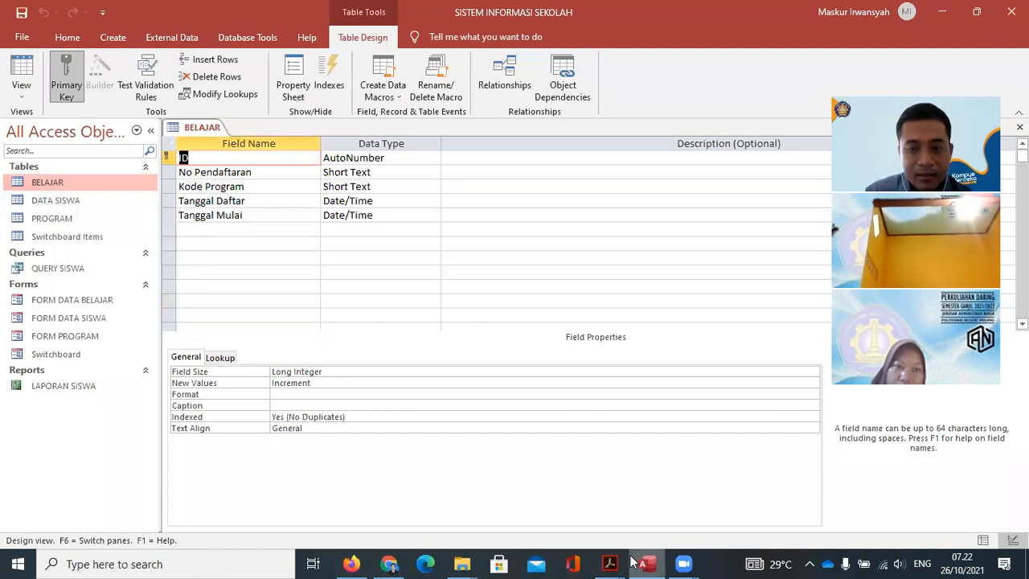
Switch to Modul_8.pdf in Acrobat and examine the required structures and sample data for the BELAJAR and PROGRAM tables
click(531, 494)
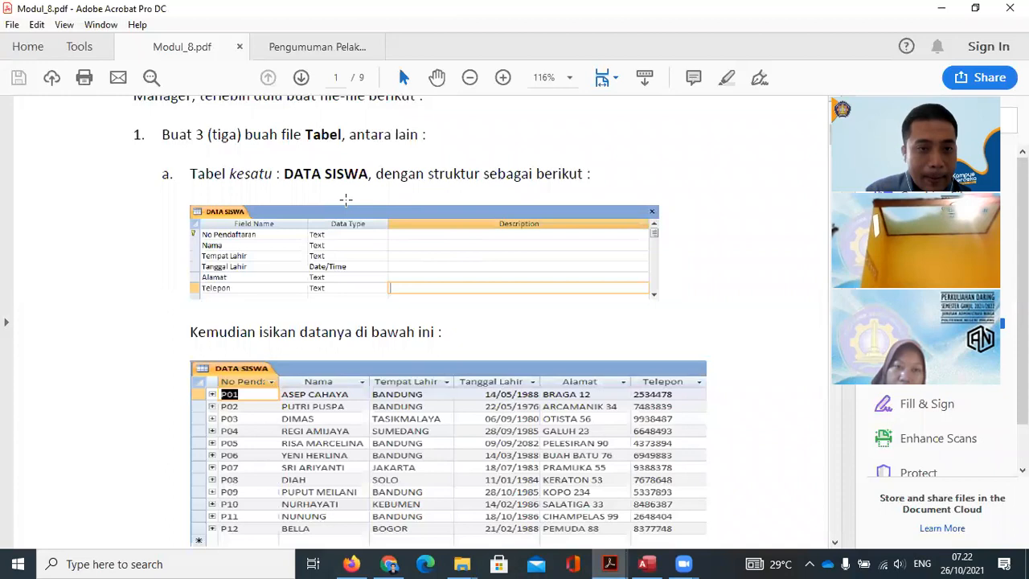
scroll(346, 199, up, 3)
scroll(344, 200, down, 15)
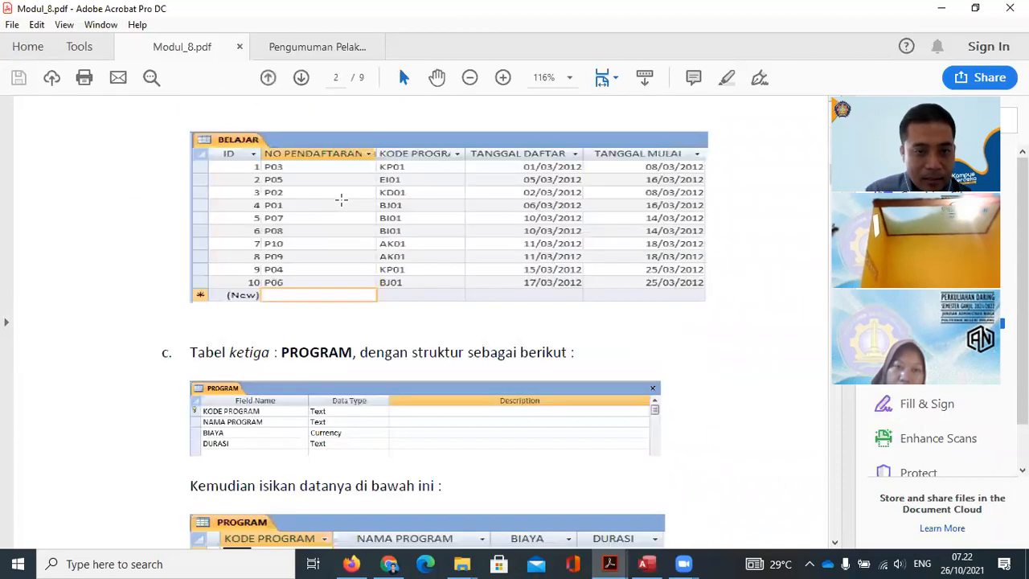
scroll(342, 200, up, 3)
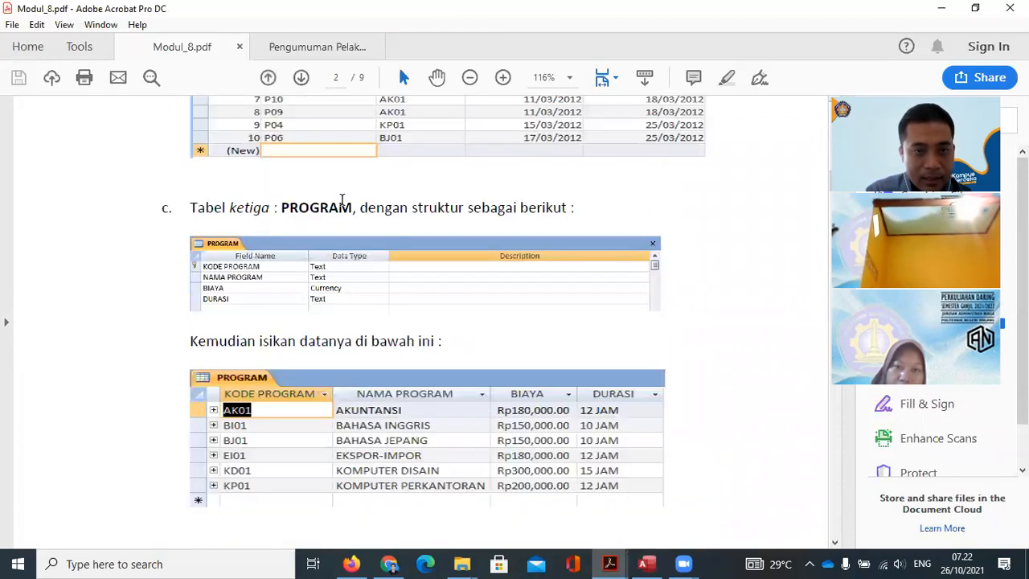
scroll(342, 199, up, 20)
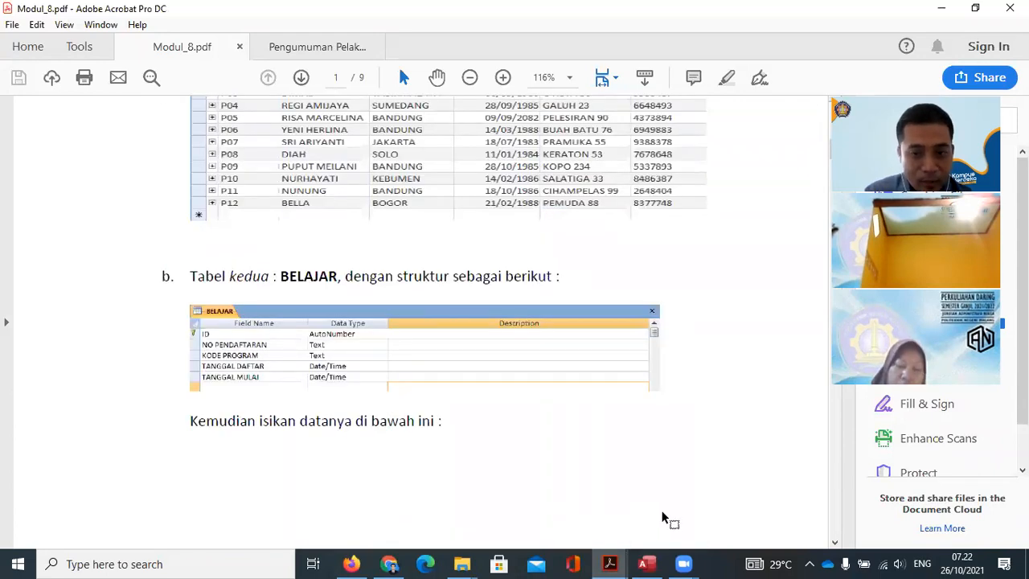
Check the BELAJAR design in Access, and return to Modul_8.pdf to review the DATA SISWA structure and sample data
click(643, 563)
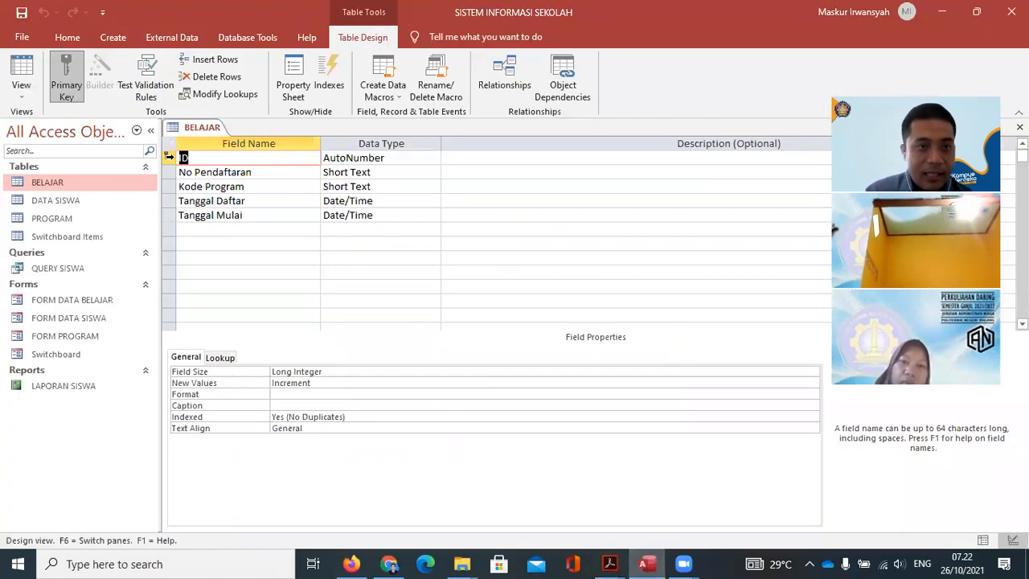
click(646, 559)
scroll(542, 292, up, 5)
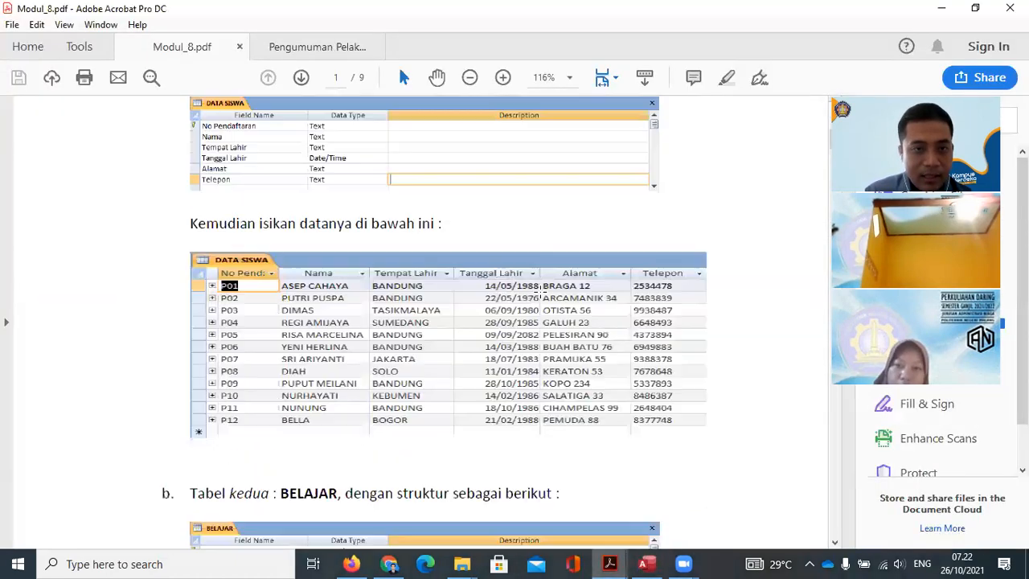
scroll(540, 291, up, 1)
Switch back to the Access database and open the DATA SISWA table in Design View
click(645, 563)
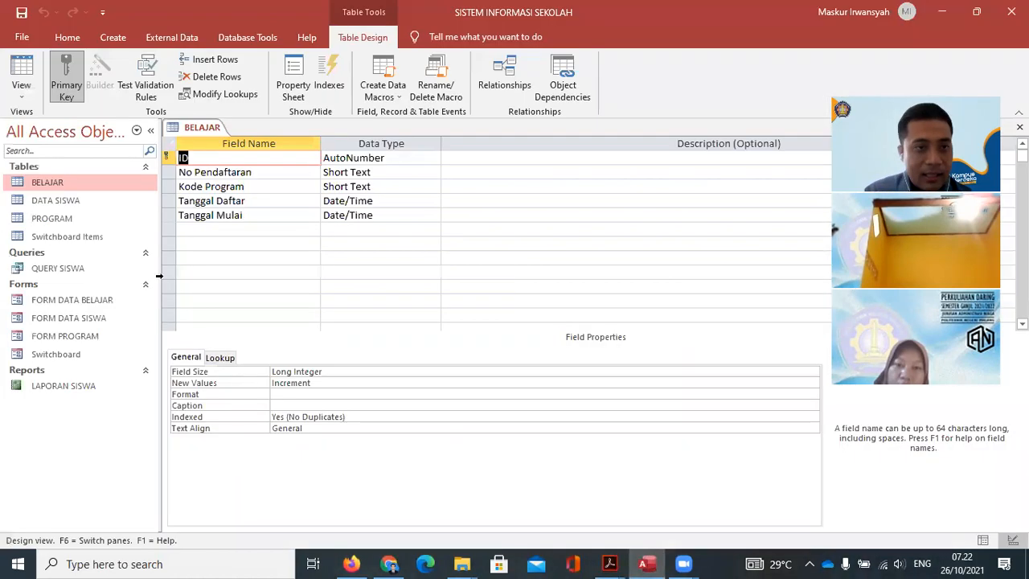
click(64, 207)
right_click(65, 207)
click(109, 232)
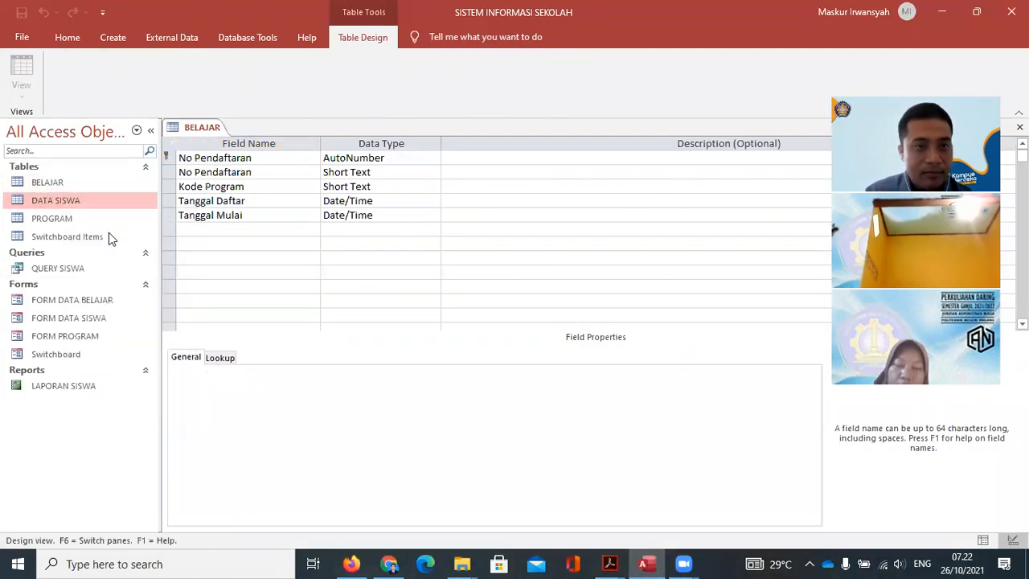
Switch to Modul_8.pdf and check which field is the key in the required DATA SISWA structure
mouse_move(610, 563)
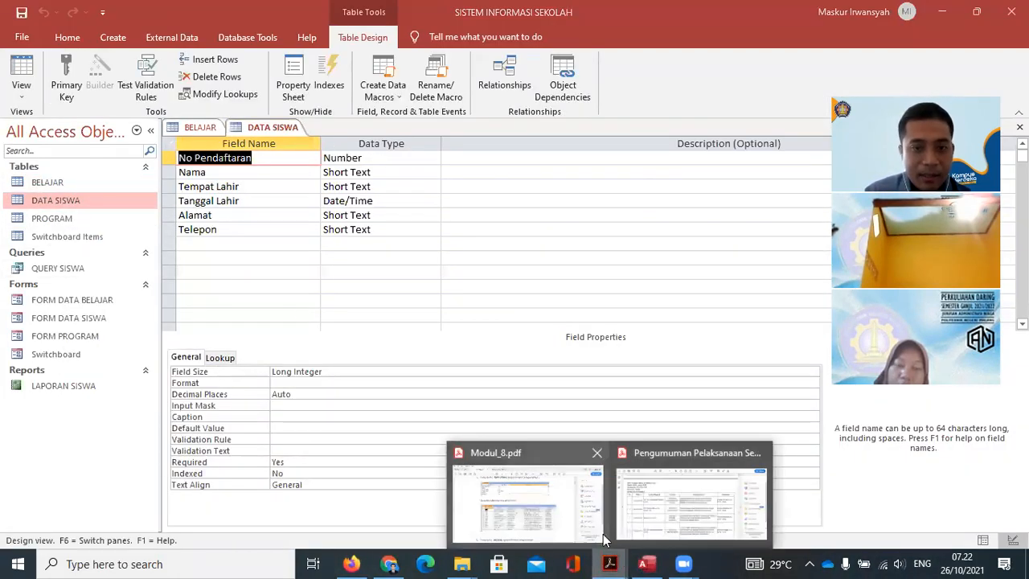
click(593, 516)
scroll(503, 281, up, 5)
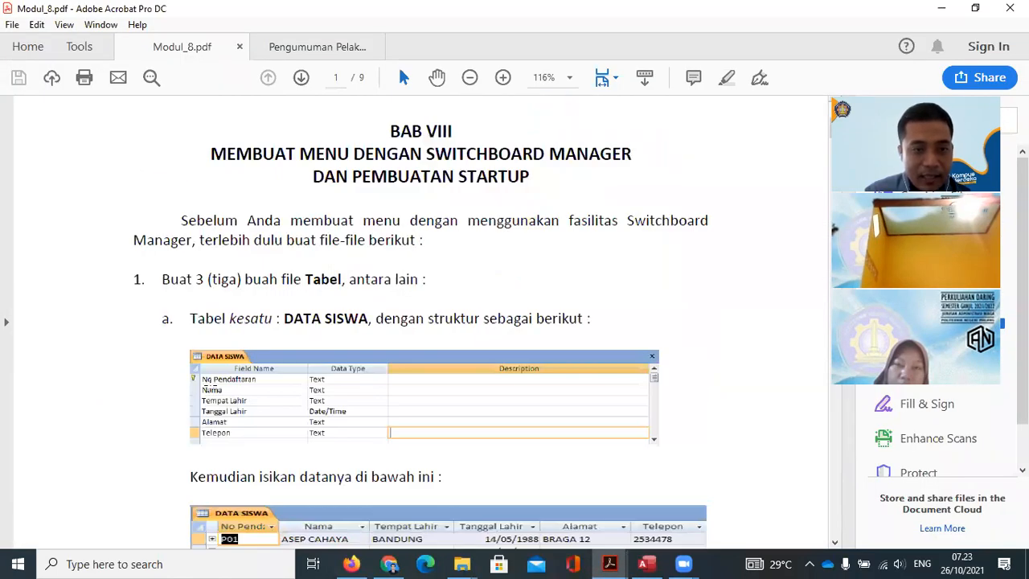
Switch back to Access, make No Pendaftaran the primary key of the DATA SISWA table, and save the table
click(644, 564)
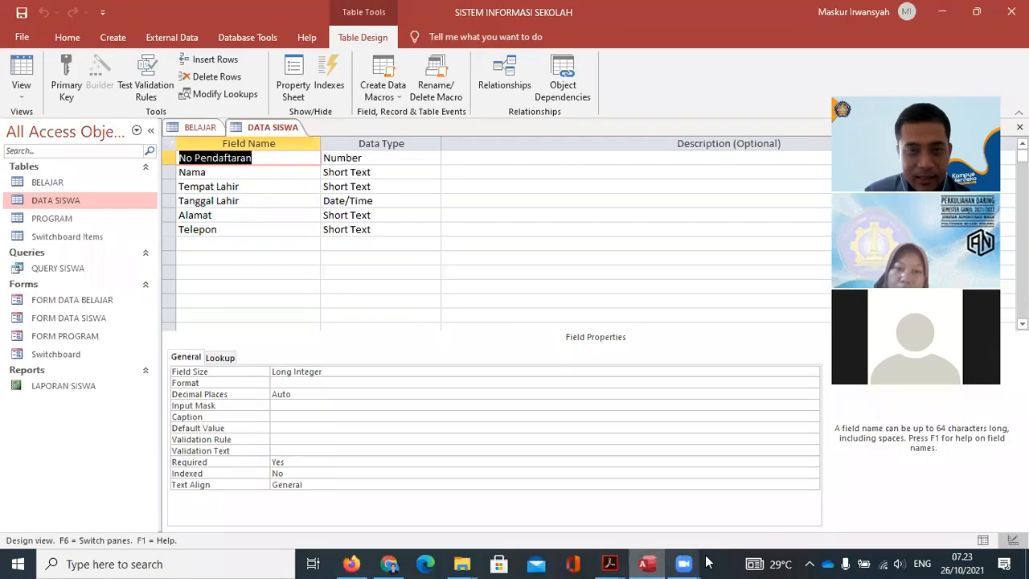
click(170, 158)
right_click(181, 159)
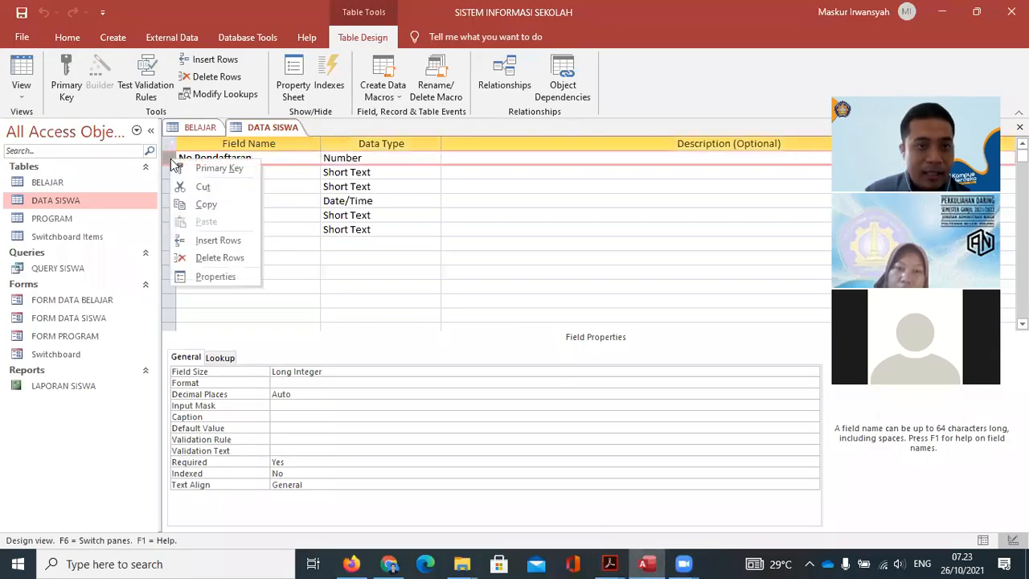
click(197, 167)
click(21, 12)
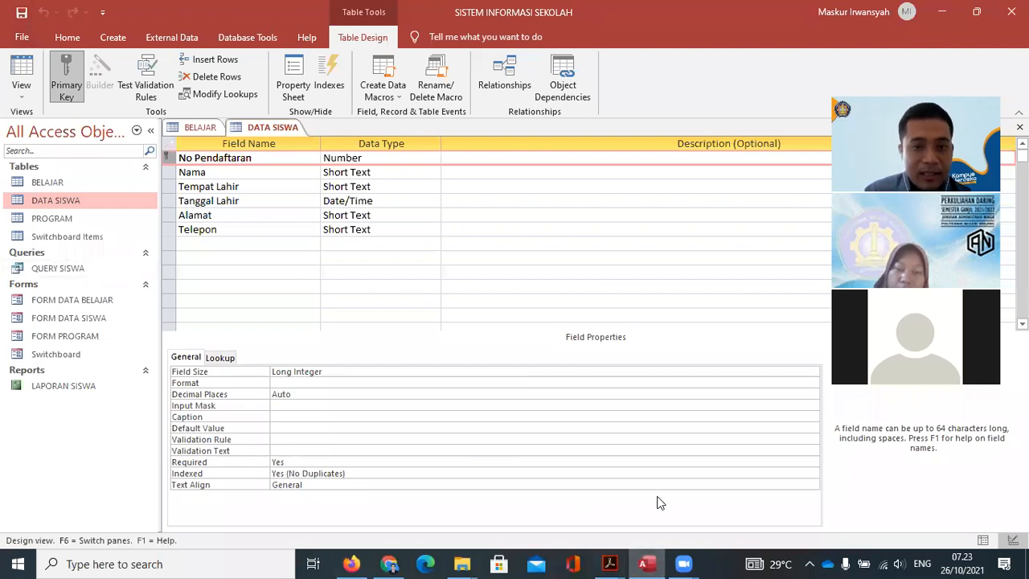
Switch to Modul_8.pdf and examine the required structure and sample data for the PROGRAM table
click(648, 563)
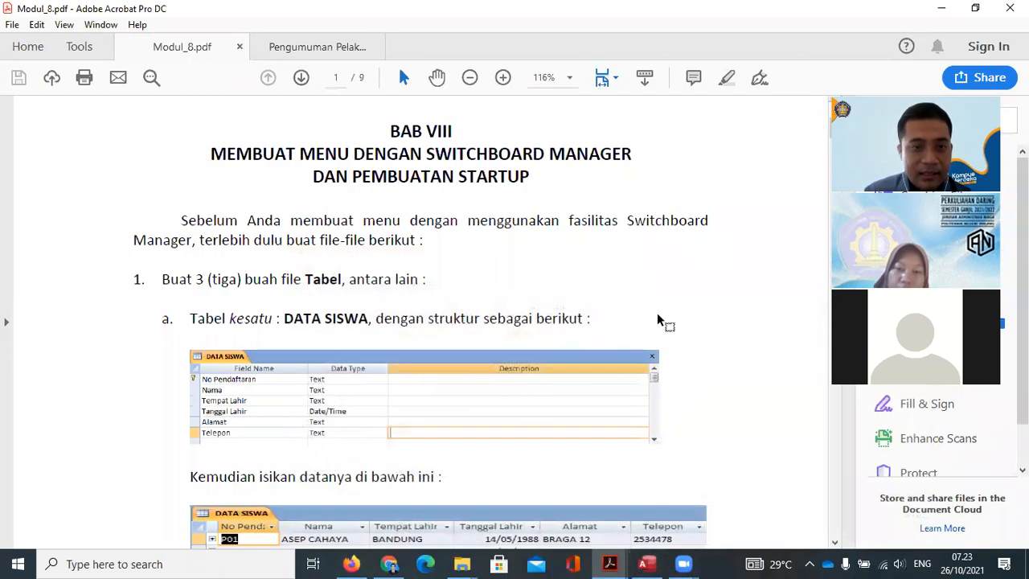
scroll(653, 281, down, 10)
scroll(649, 248, down, 10)
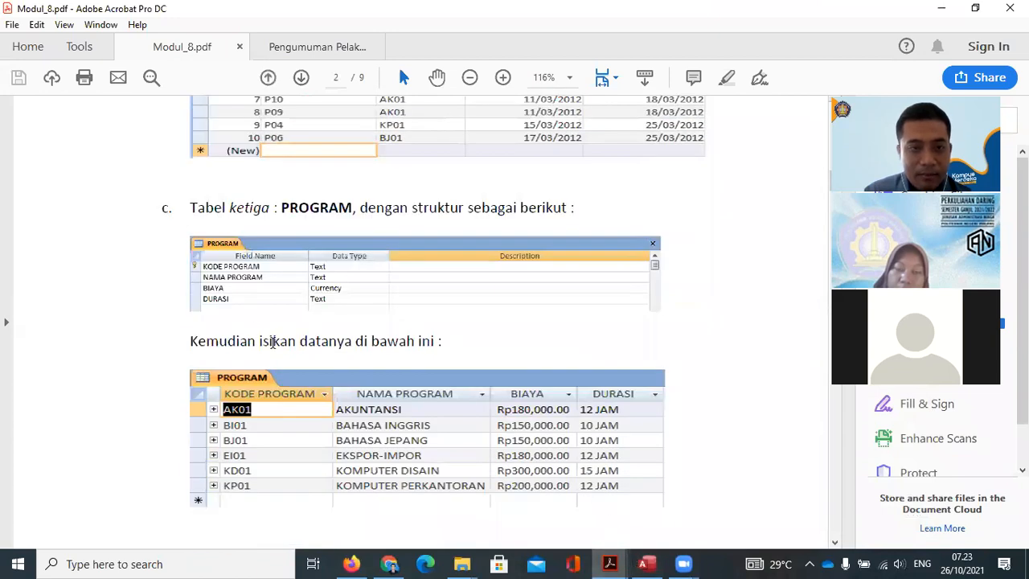
Switch back to Access and open the PROGRAM table in Design View to examine its fields and data types
click(648, 562)
click(60, 220)
right_click(60, 221)
click(127, 248)
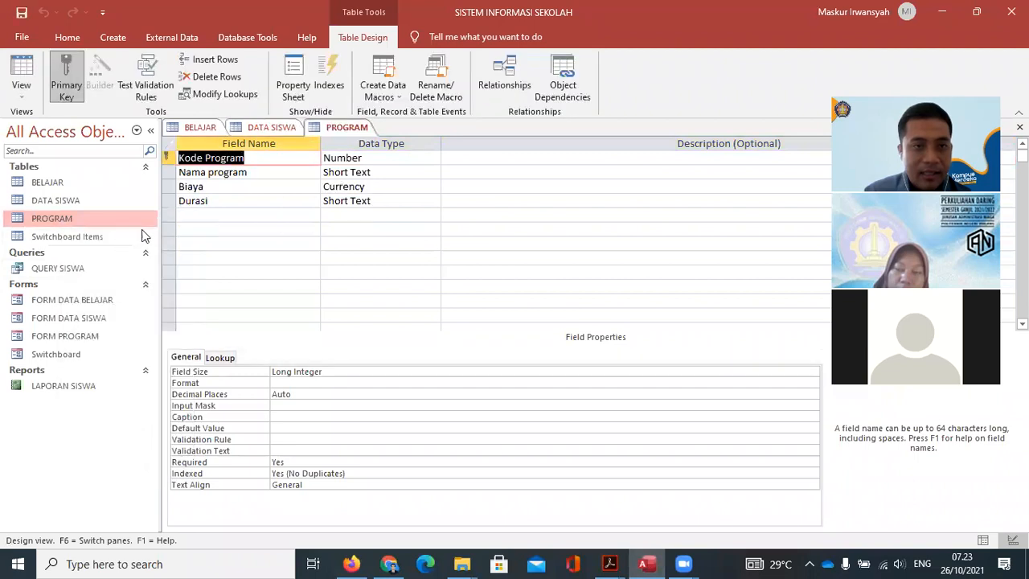
click(42, 185)
click(50, 202)
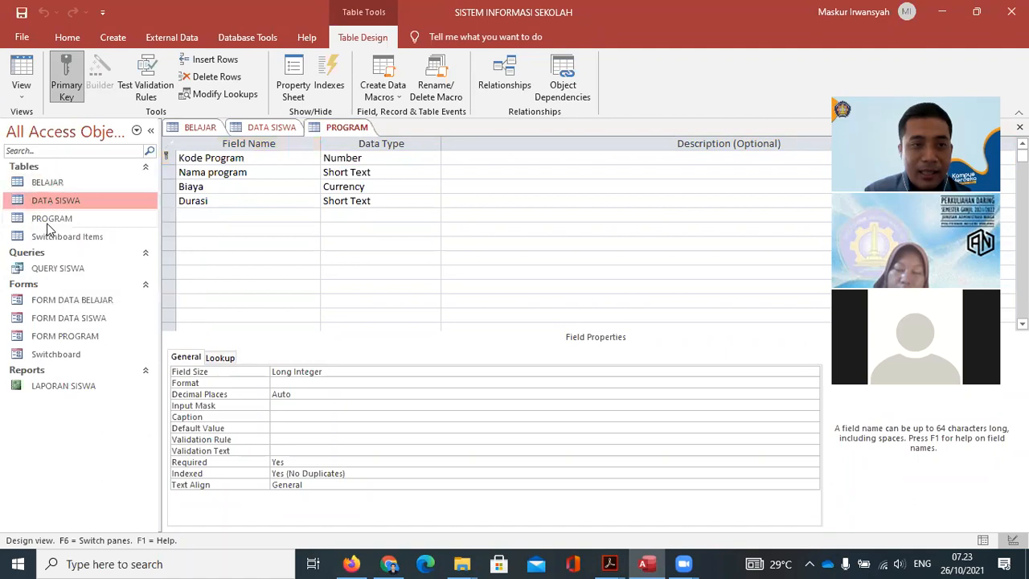
click(48, 220)
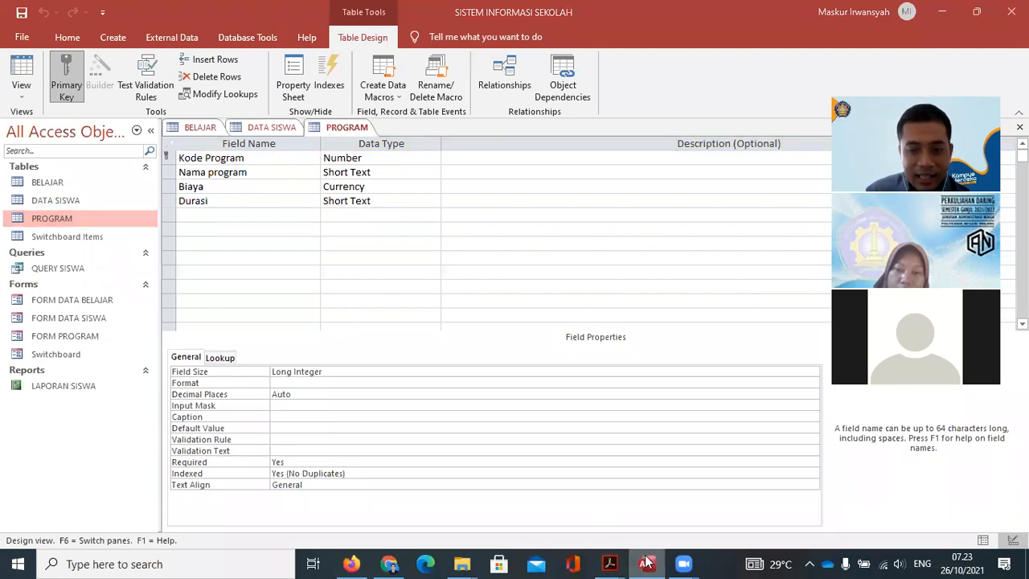
Switch to Modul_8.pdf and read the instruction for creating QUERY SISWA
click(609, 564)
scroll(577, 220, down, 2)
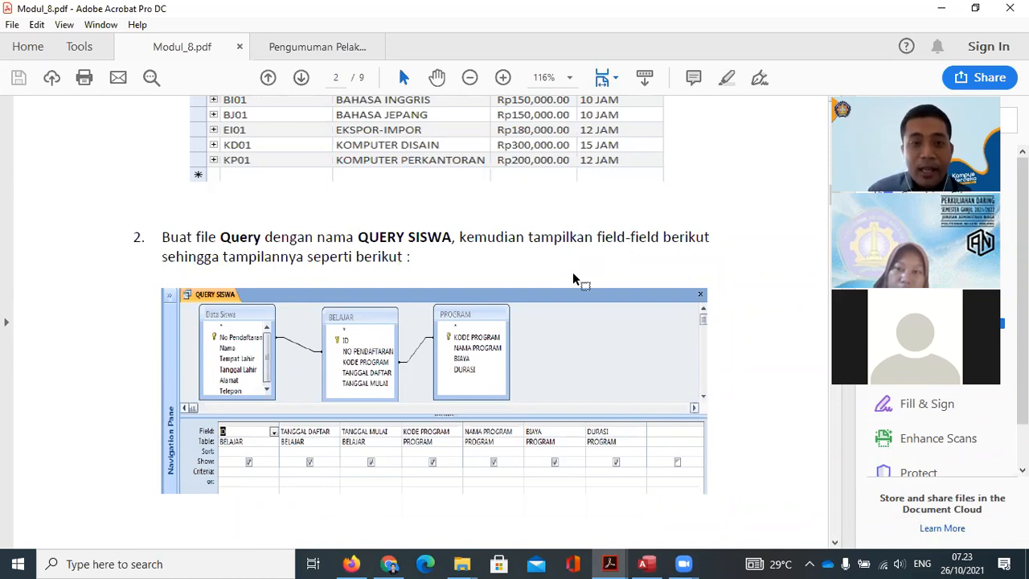
Switch back to Access and examine the BELAJAR, DATA SISWA and PROGRAM tables' records in Datasheet View
click(650, 562)
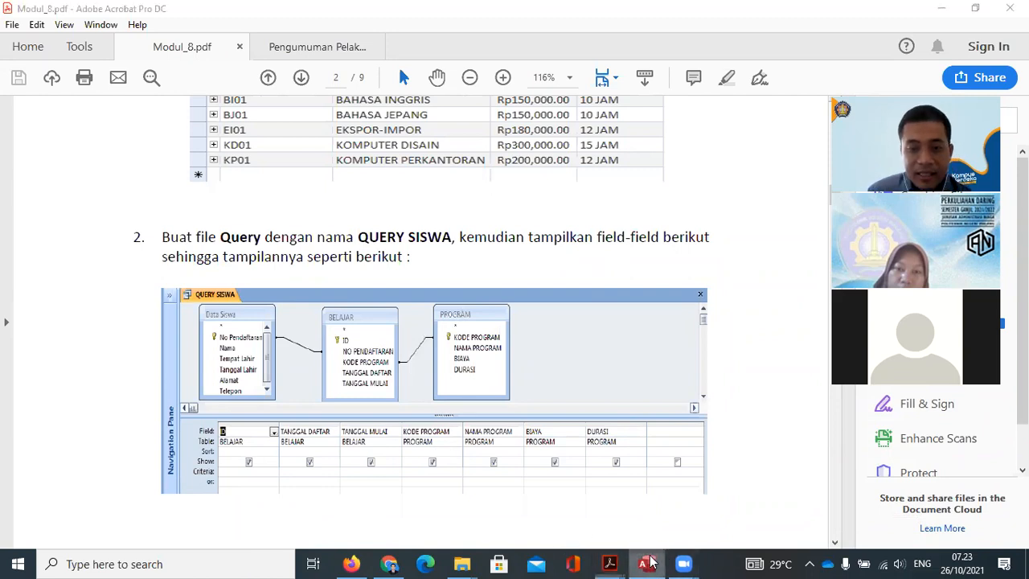
right_click(42, 184)
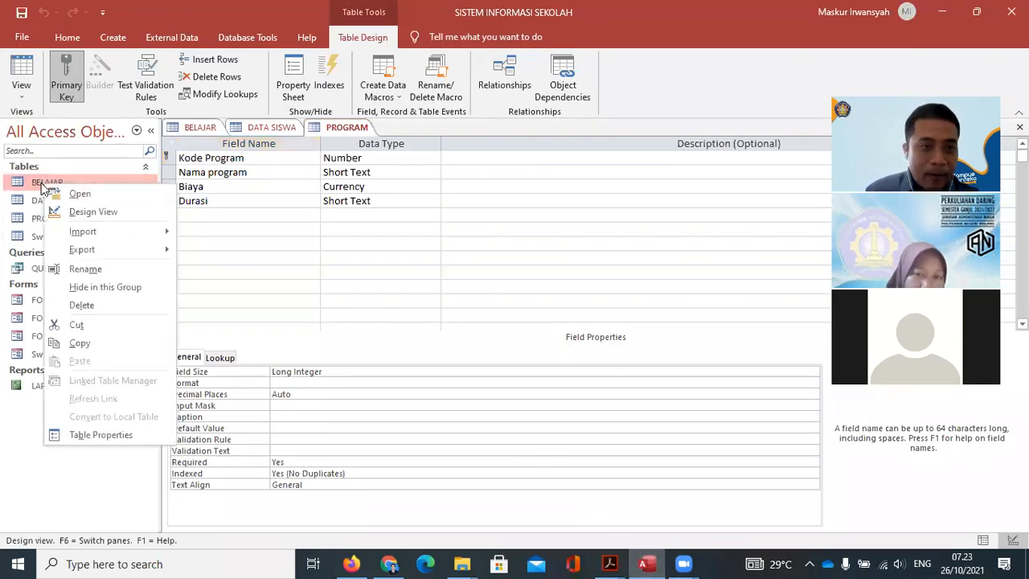
click(88, 212)
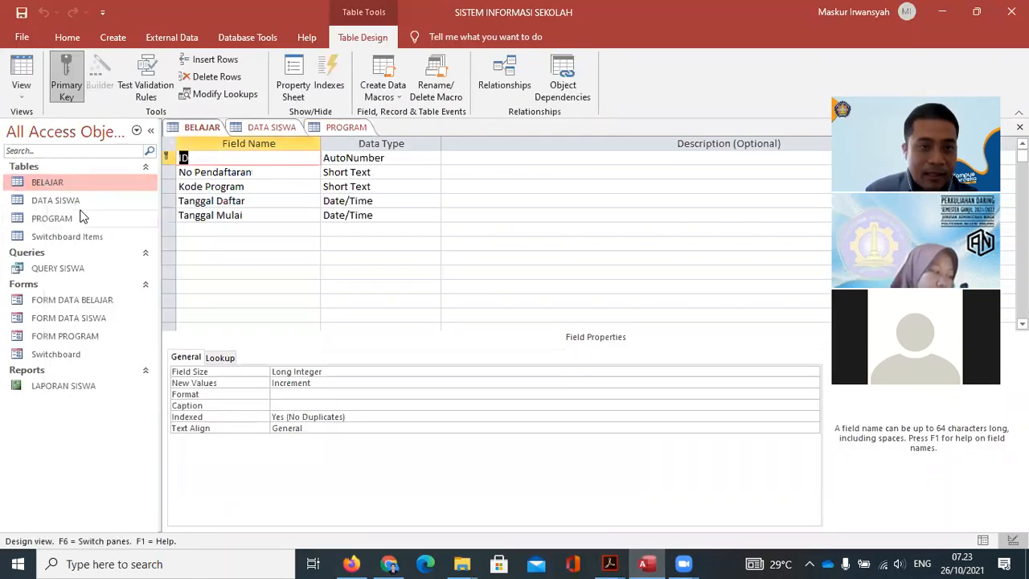
double_click(35, 183)
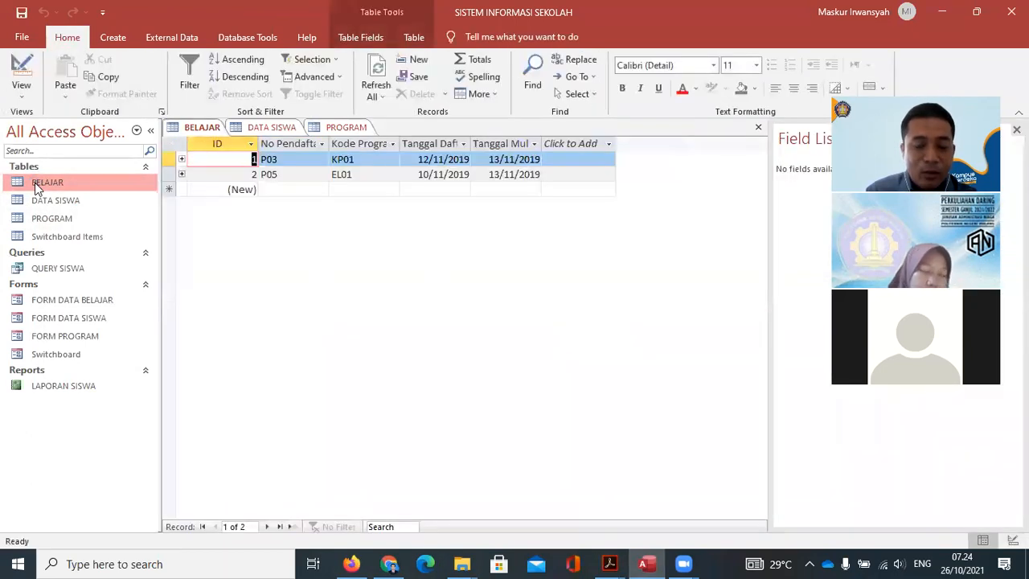
double_click(63, 200)
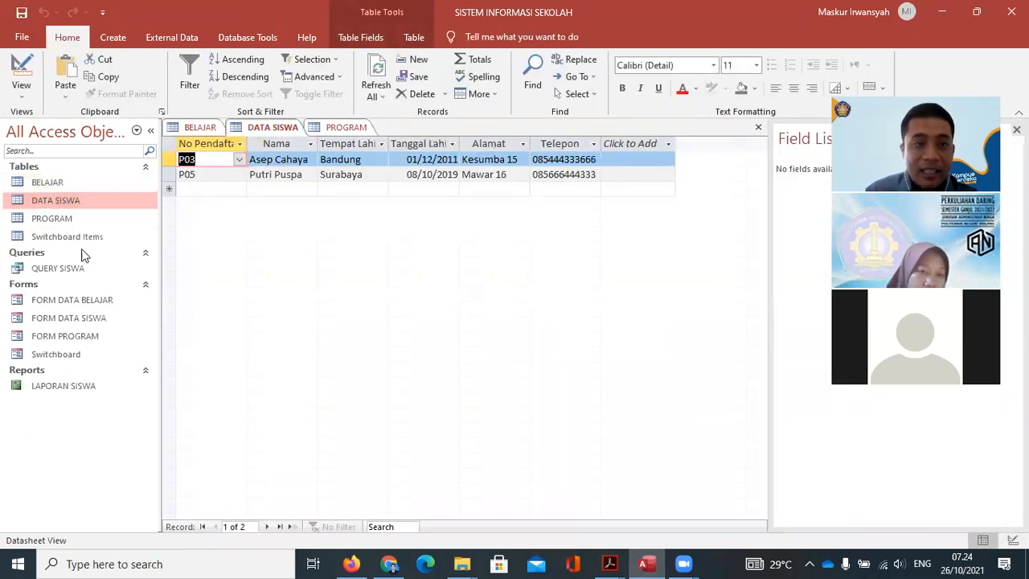
double_click(53, 219)
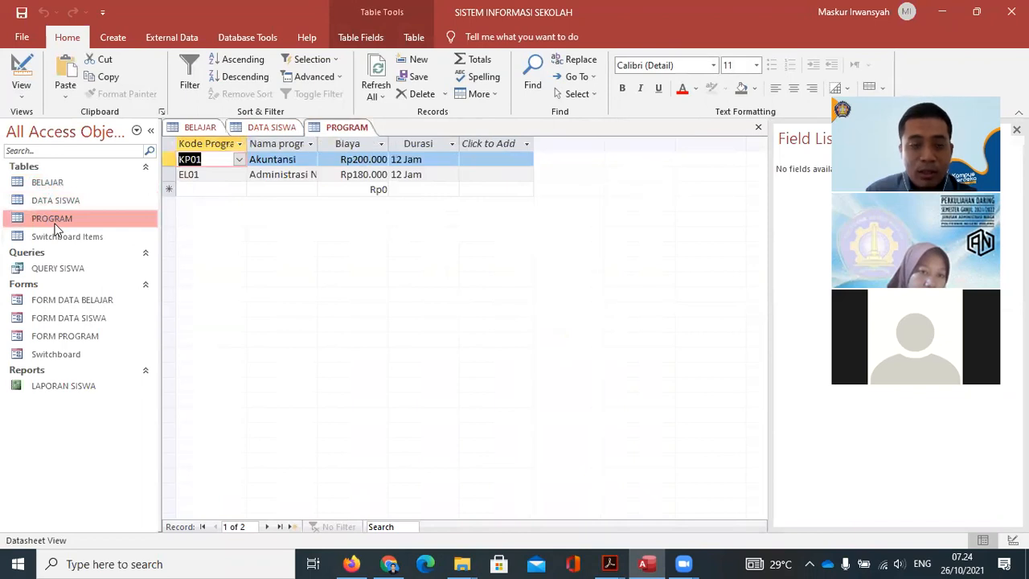
Close the open PROGRAM, DATA SISWA and BELAJAR tables
right_click(347, 127)
click(384, 159)
right_click(282, 129)
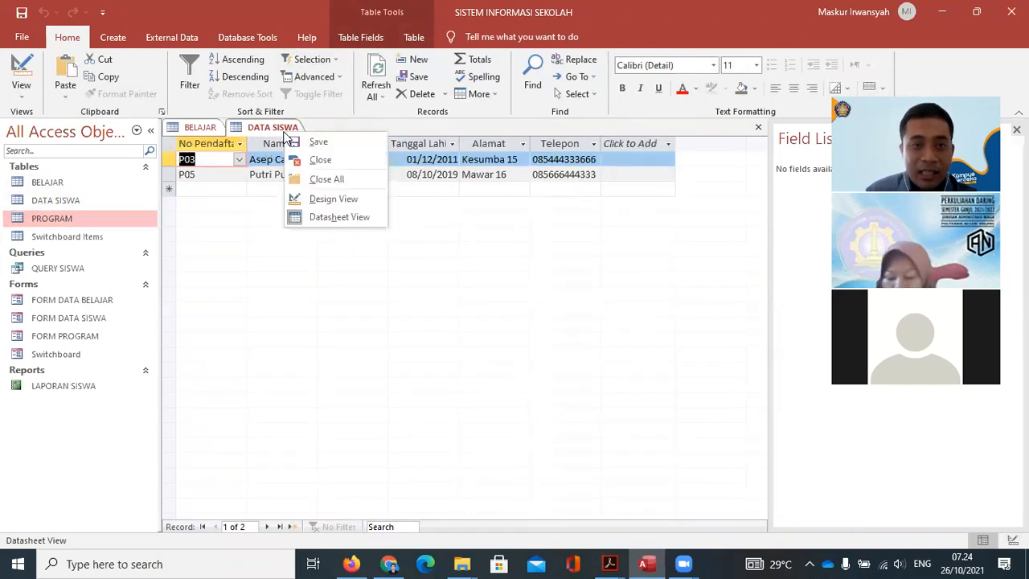
click(321, 159)
right_click(214, 131)
click(270, 158)
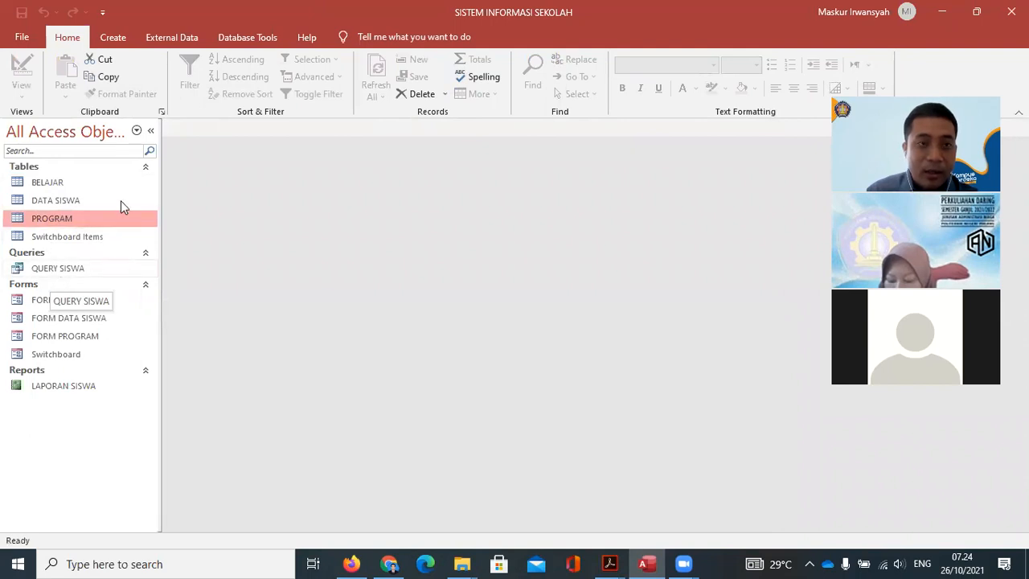
Consult the QUERY SISWA layout in Modul_8.pdf for its tables and fields, and return to the Access database
click(113, 37)
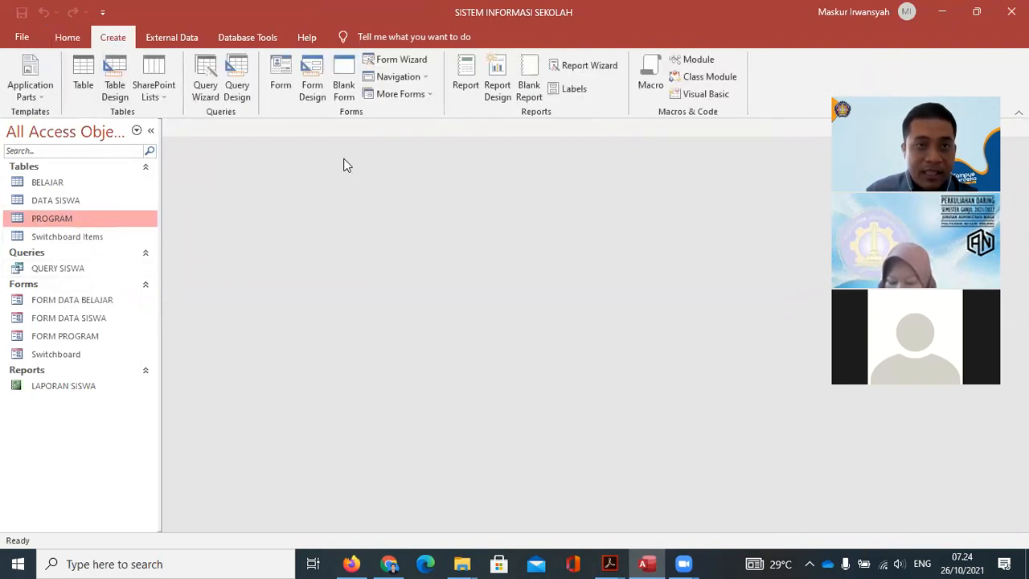
mouse_move(616, 562)
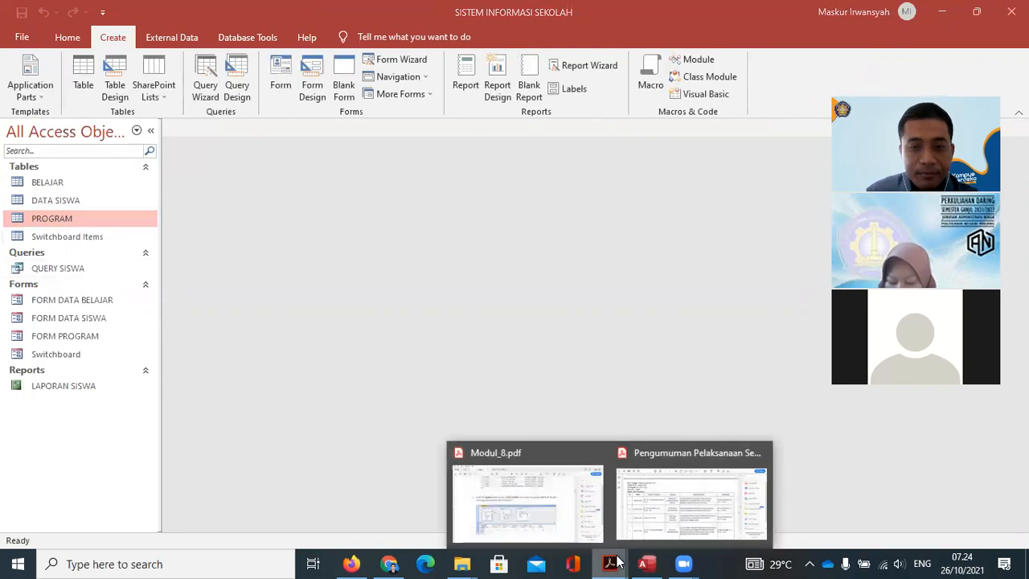
click(574, 514)
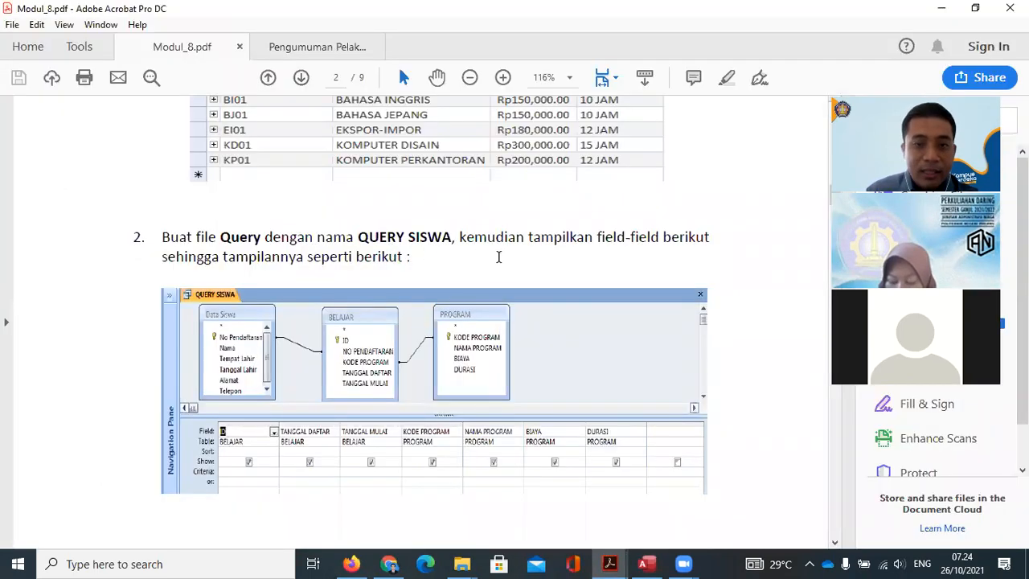
click(643, 563)
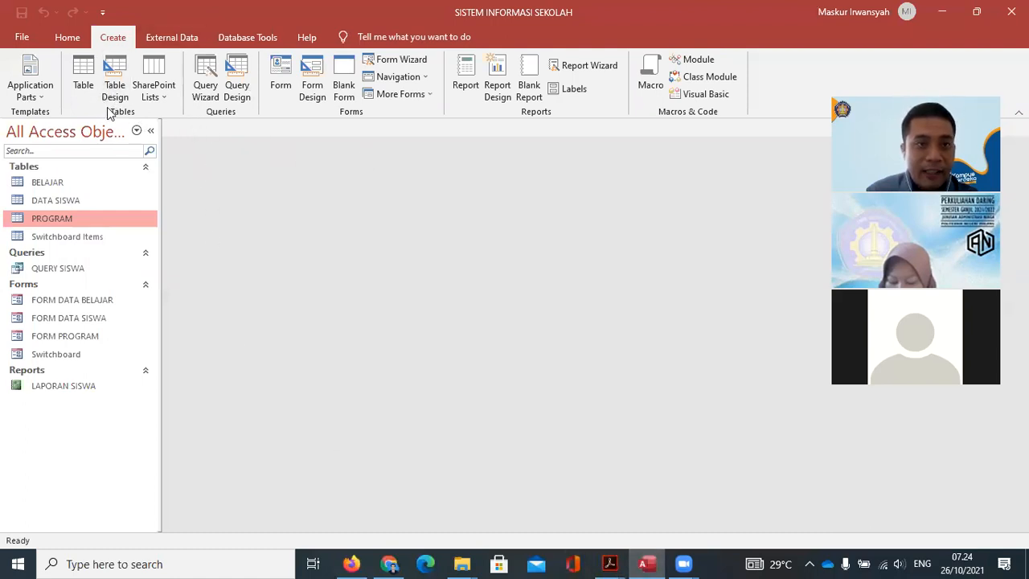
Start a new query in Design View with the BELAJAR, DATA SISWA and PROGRAM tables, placing DATA SISWA below and between the other two
click(236, 80)
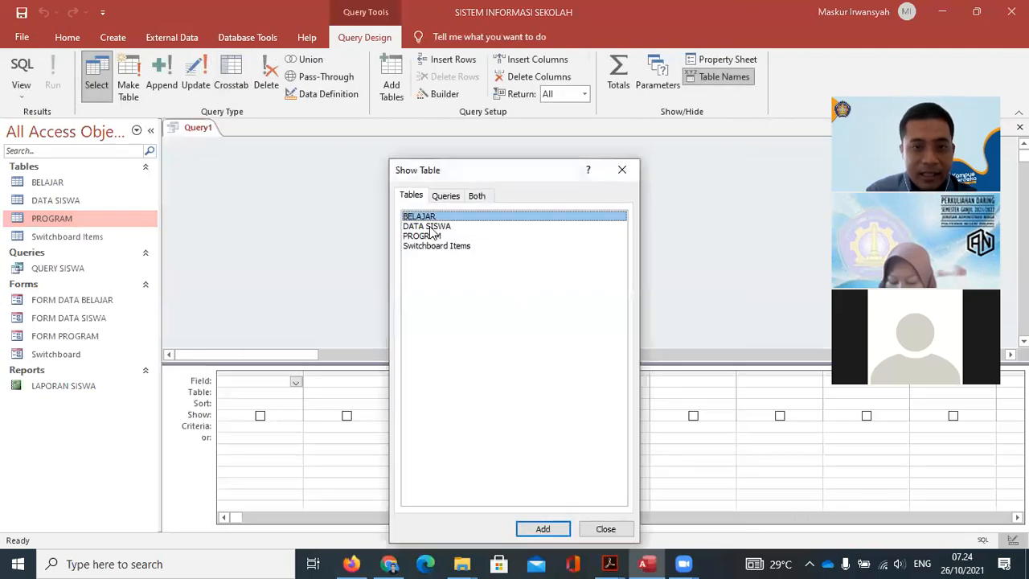
shift+click(427, 235)
click(568, 528)
click(605, 531)
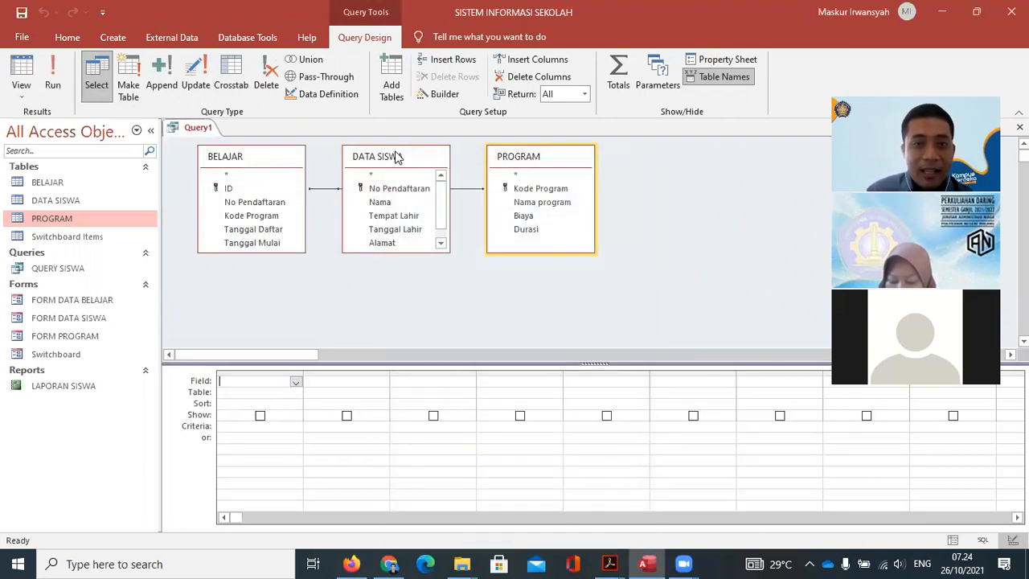
click(395, 171)
drag(395, 166, 399, 230)
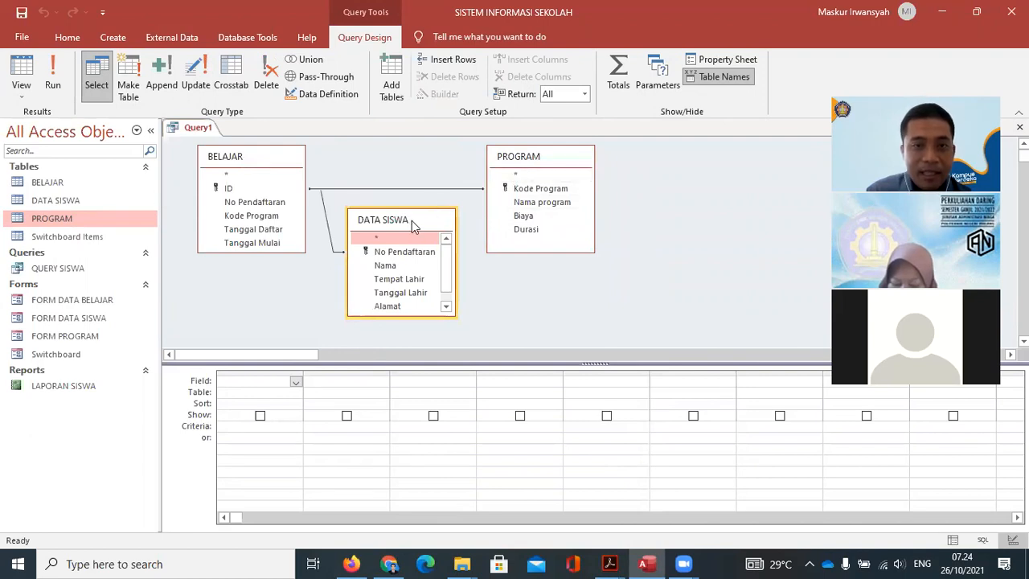
Rearrange the query's tables in a row, with DATA SISWA first, BELAJAR in the middle and PROGRAM last
drag(411, 221, 397, 239)
click(266, 168)
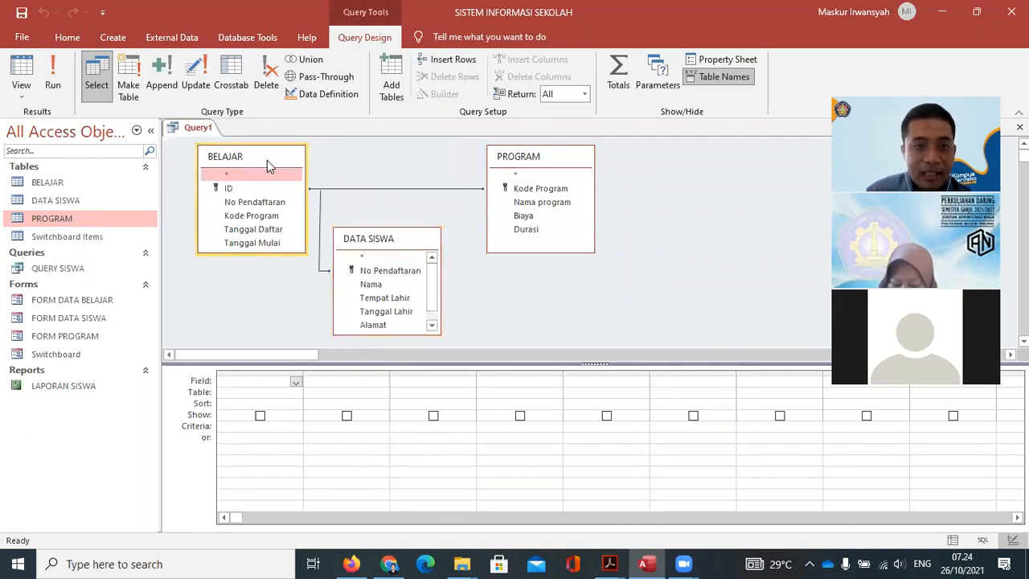
drag(267, 160, 485, 174)
click(361, 236)
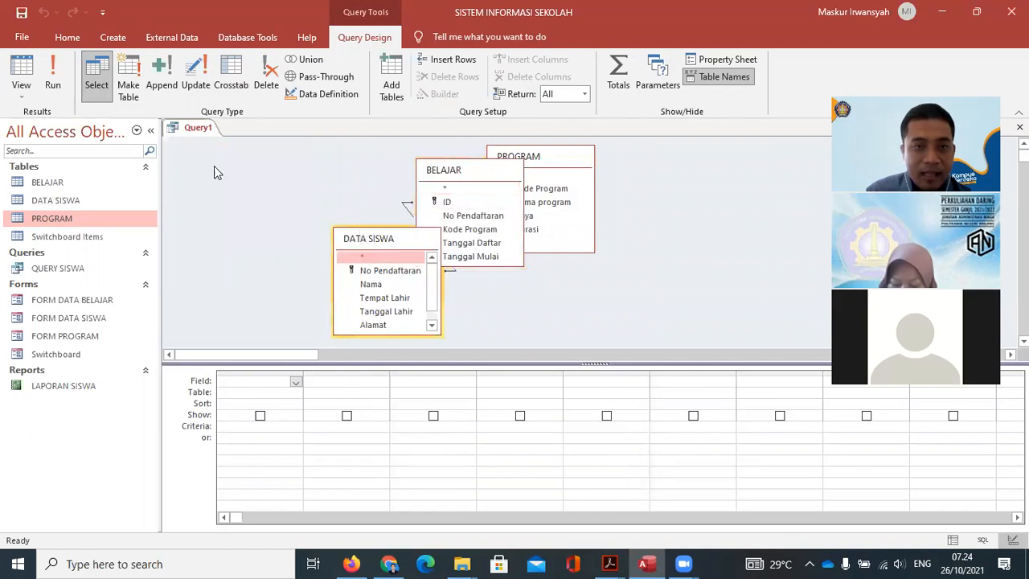
drag(214, 171, 213, 171)
click(448, 183)
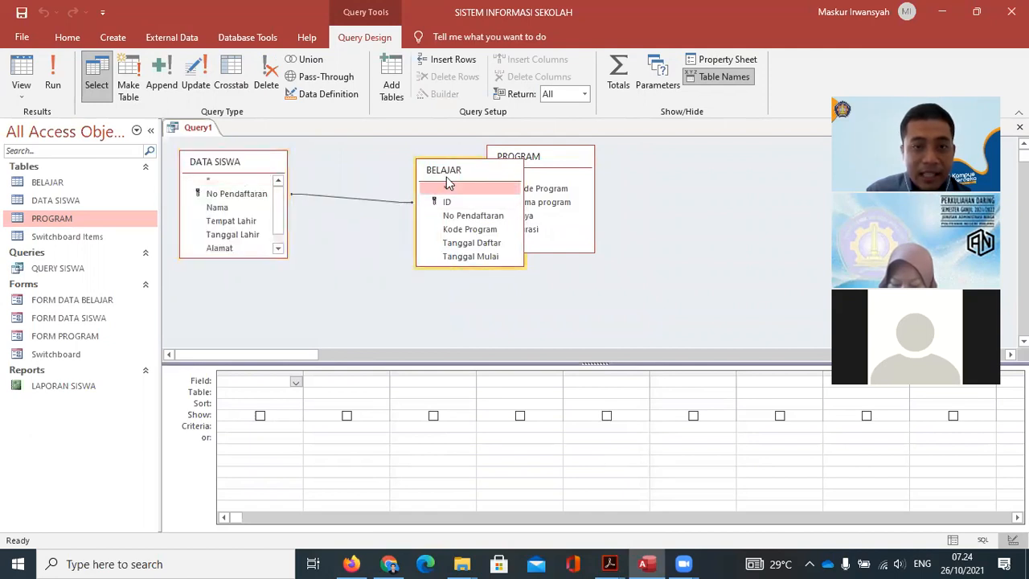
drag(447, 178, 372, 210)
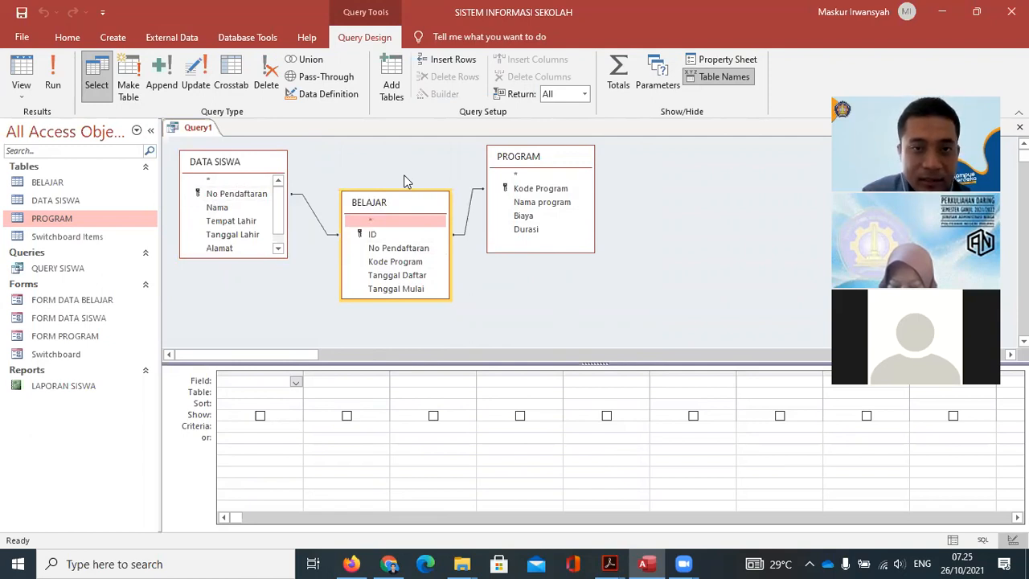
drag(402, 202, 404, 167)
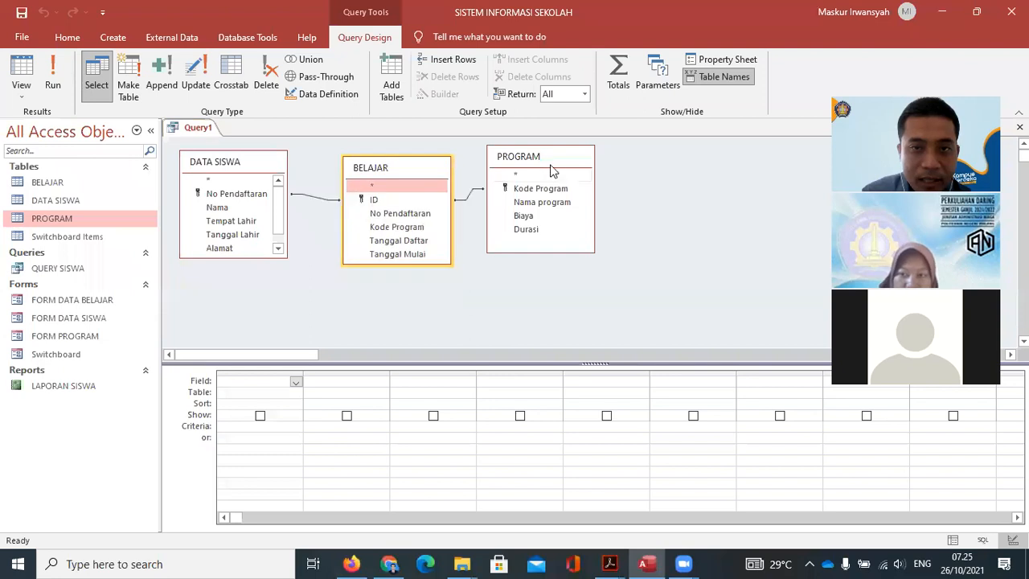
click(554, 172)
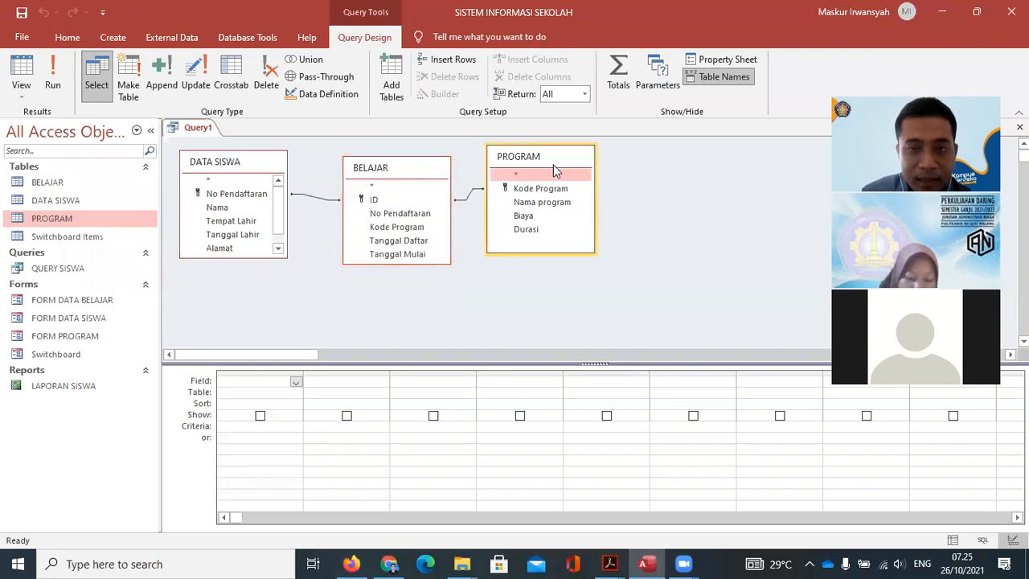
drag(554, 166, 611, 175)
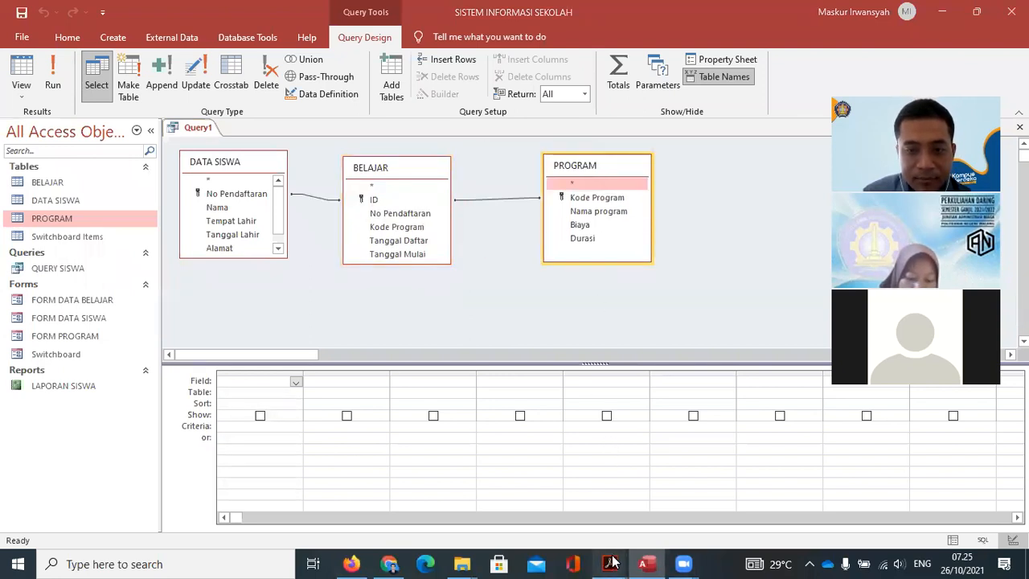
Check the table arrangement against the QUERY SISWA layout in Modul_8.pdf, centre BELAJAR between DATA SISWA and PROGRAM, and return to Access
mouse_move(613, 562)
click(567, 517)
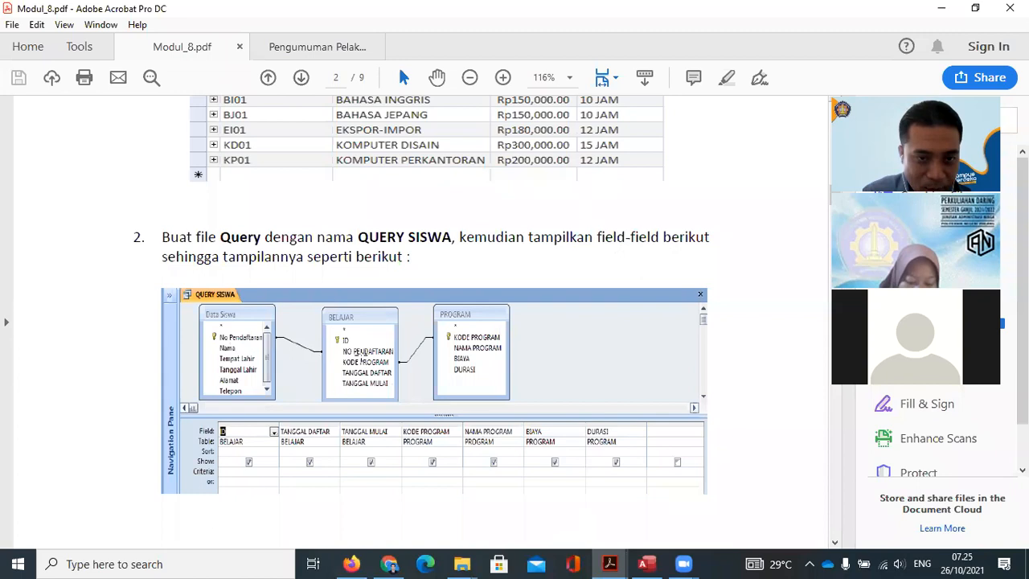
click(646, 562)
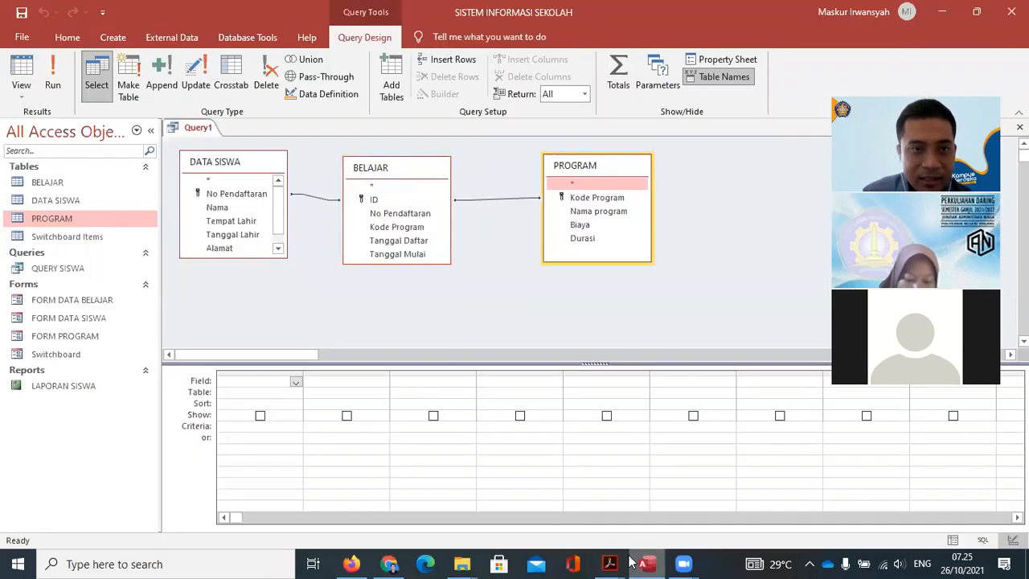
click(410, 175)
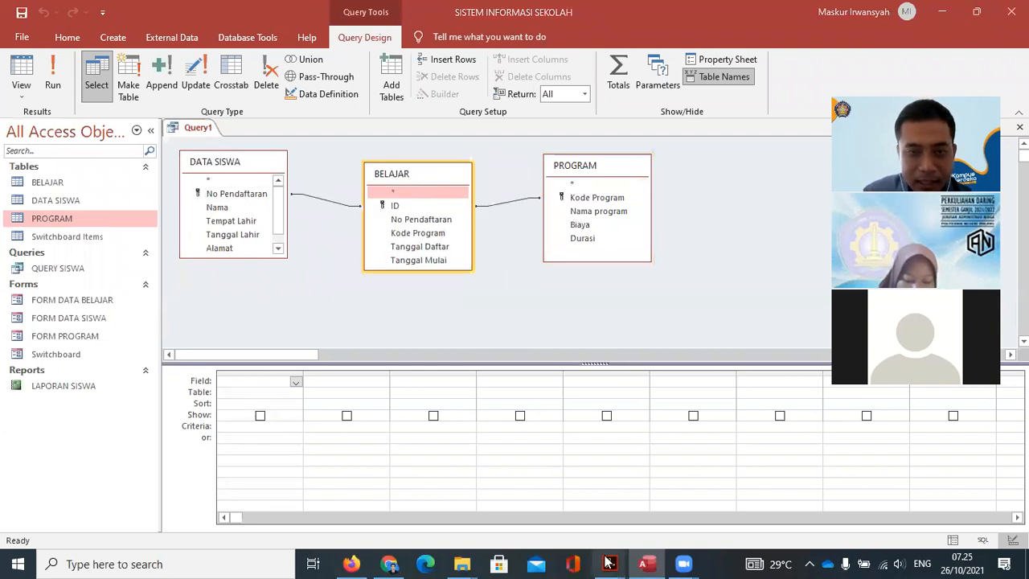
mouse_move(609, 563)
click(579, 539)
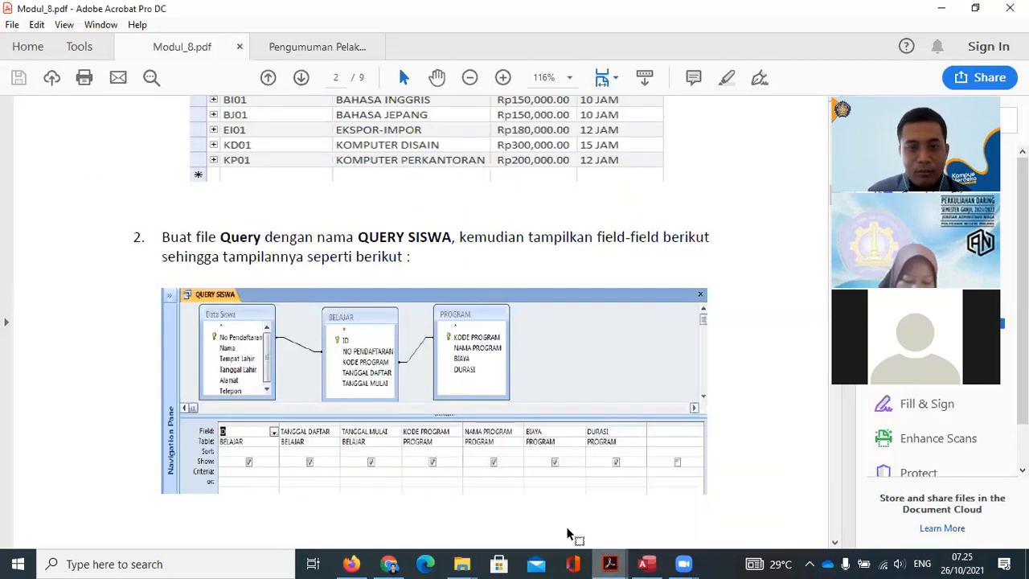
click(643, 564)
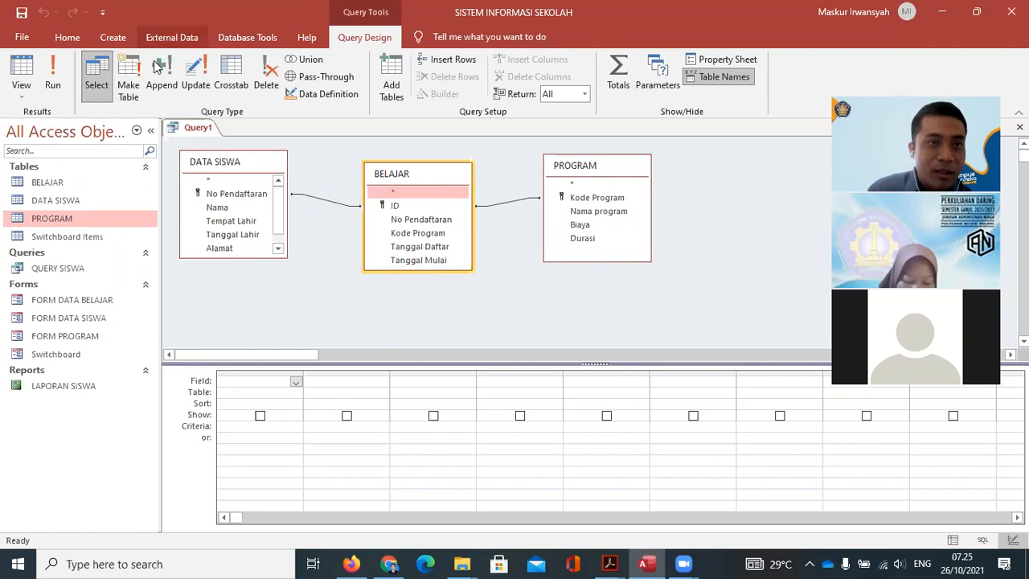
Open the database Relationships layout and arrange DATA SISWA, BELAJAR and PROGRAM in that order, with BELAJAR slightly lower than the others
click(247, 37)
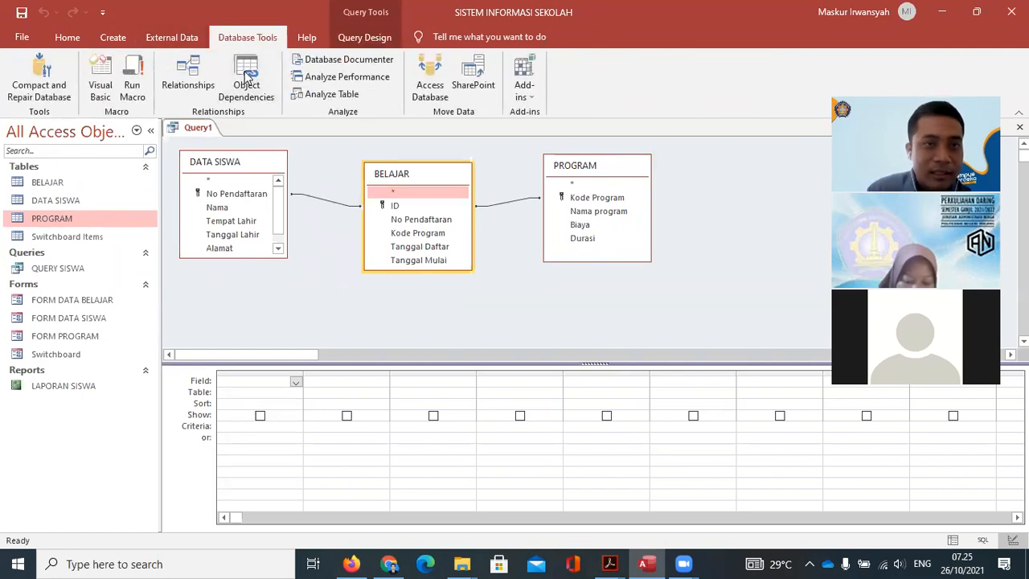
click(186, 75)
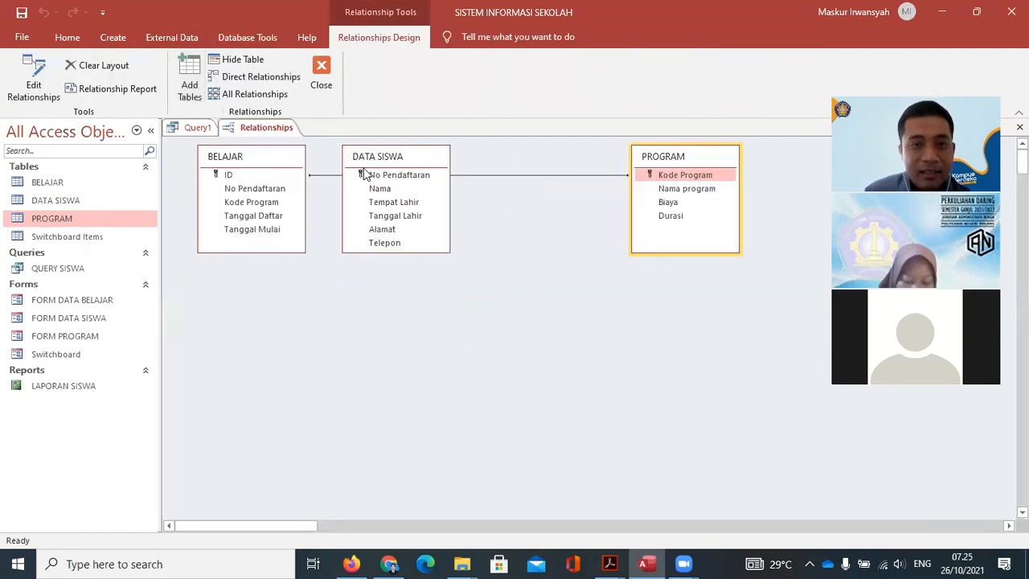
click(414, 177)
drag(399, 157, 485, 227)
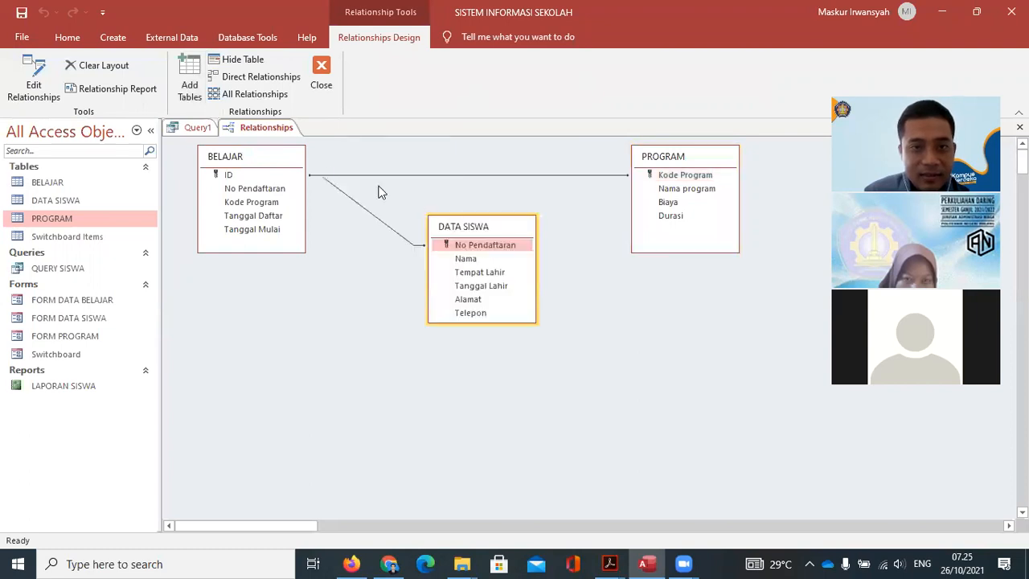
drag(288, 169, 453, 185)
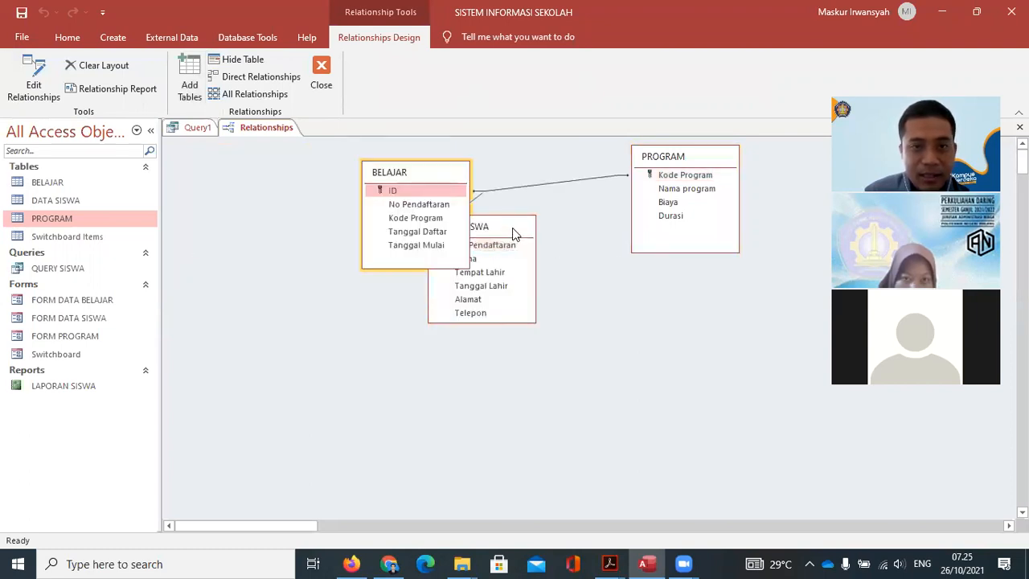
drag(474, 226, 254, 171)
click(427, 185)
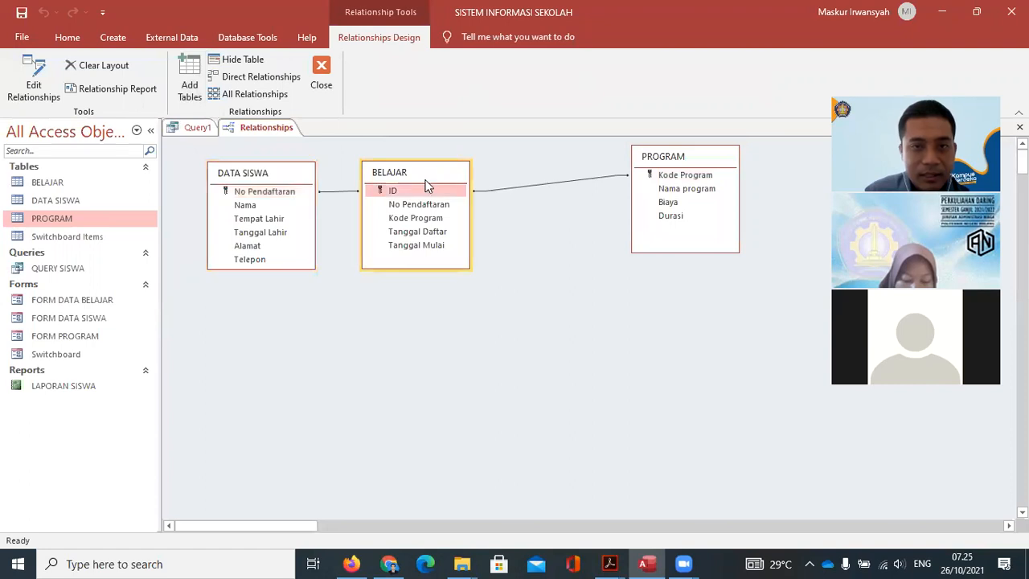
drag(427, 185, 466, 223)
click(687, 160)
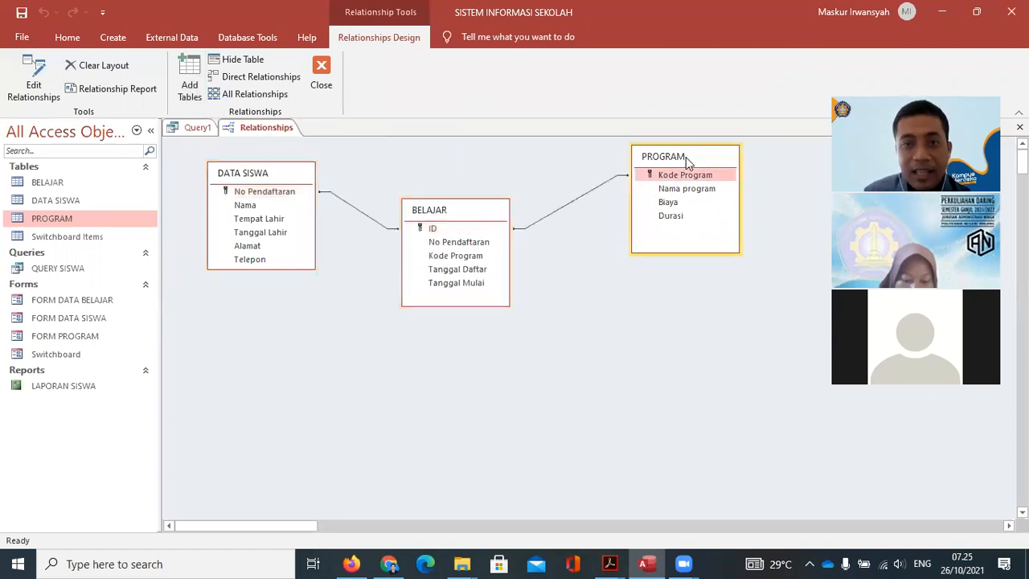
drag(687, 161, 691, 192)
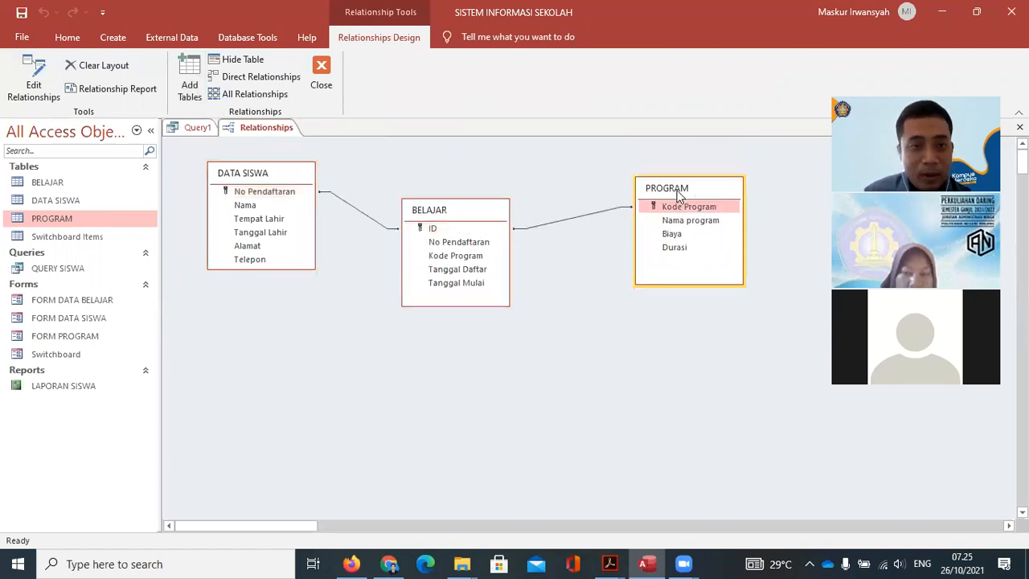
Edit the relationship between BELAJAR and DATA SISWA so it links BELAJAR's No Pendaftaran to DATA SISWA's No Pendaftaran
click(34, 85)
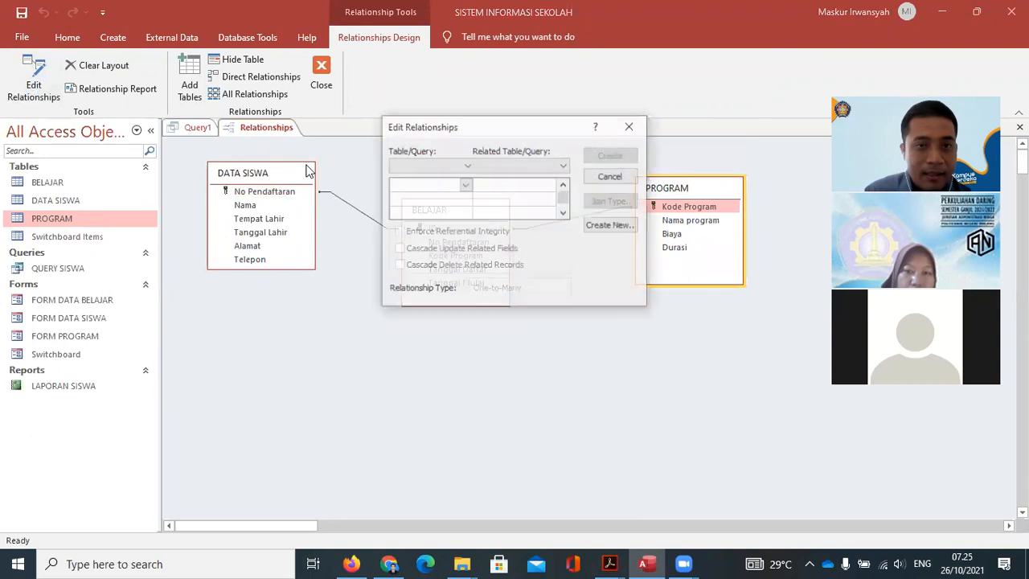
click(468, 166)
click(414, 179)
click(563, 167)
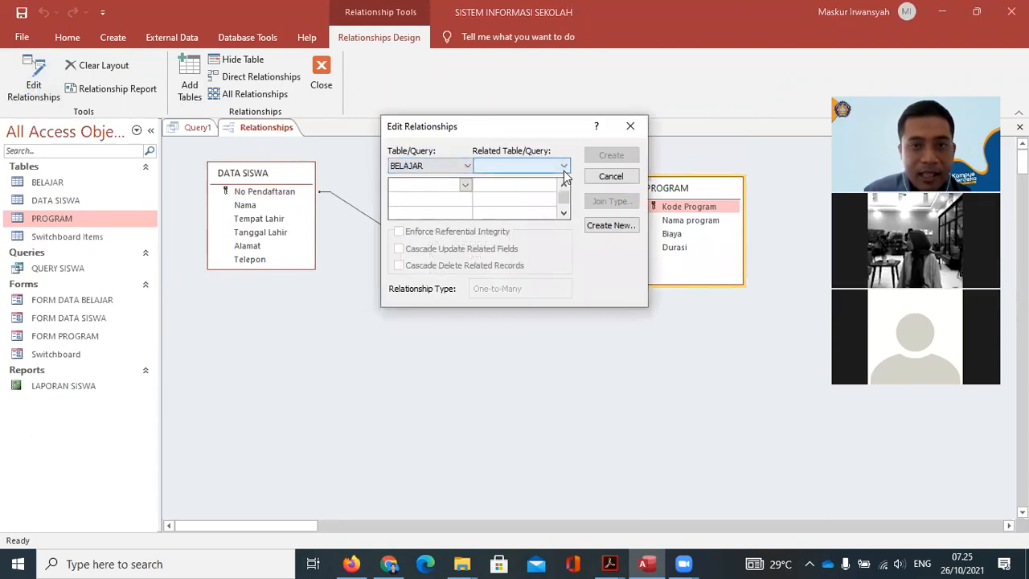
click(536, 179)
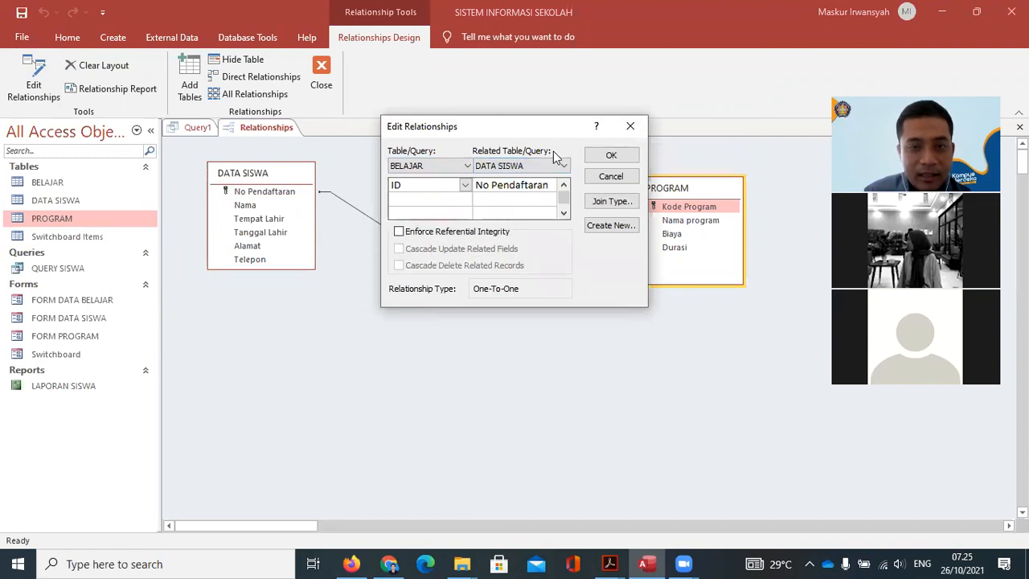
drag(549, 128, 553, 307)
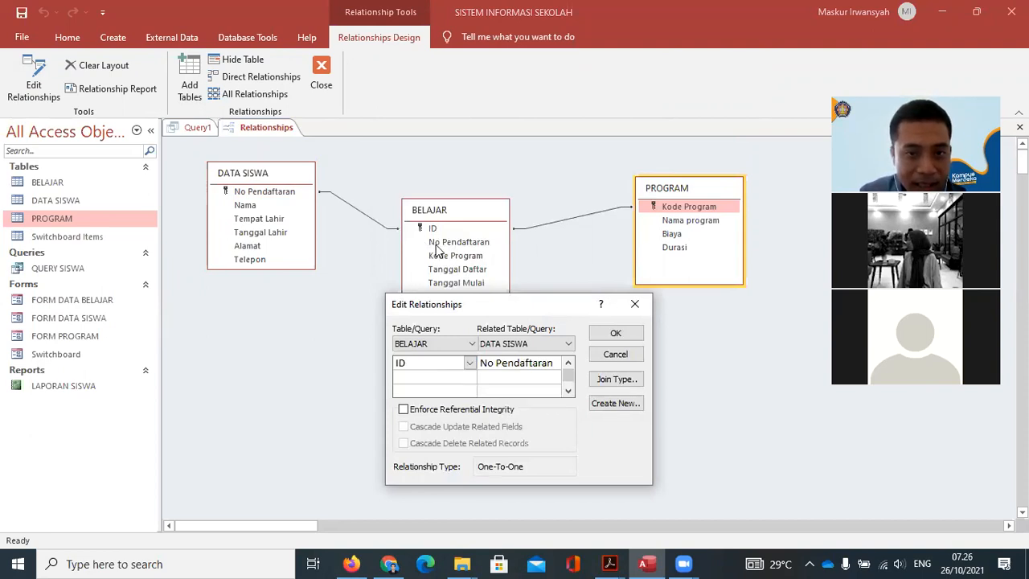
click(469, 363)
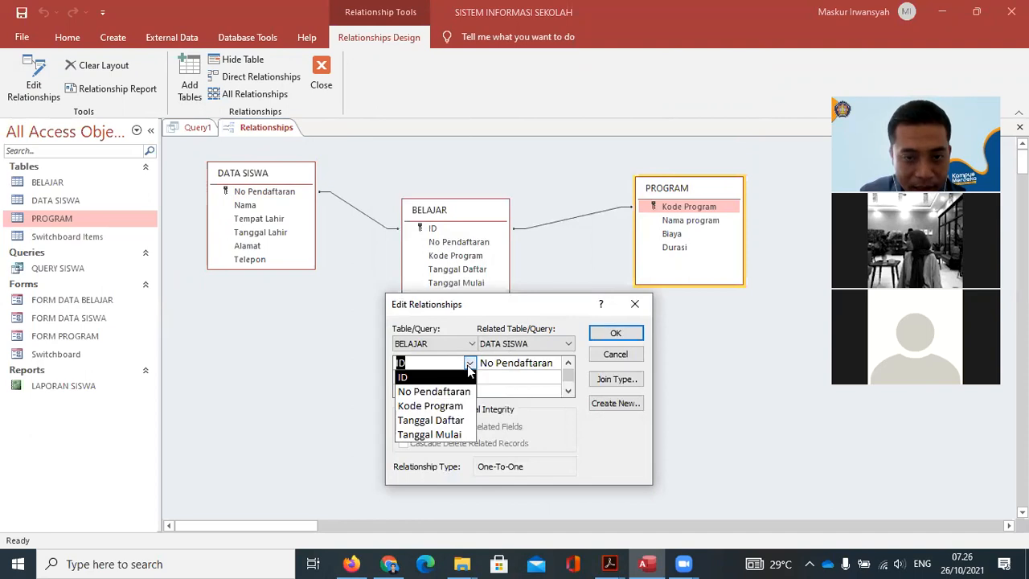
click(455, 390)
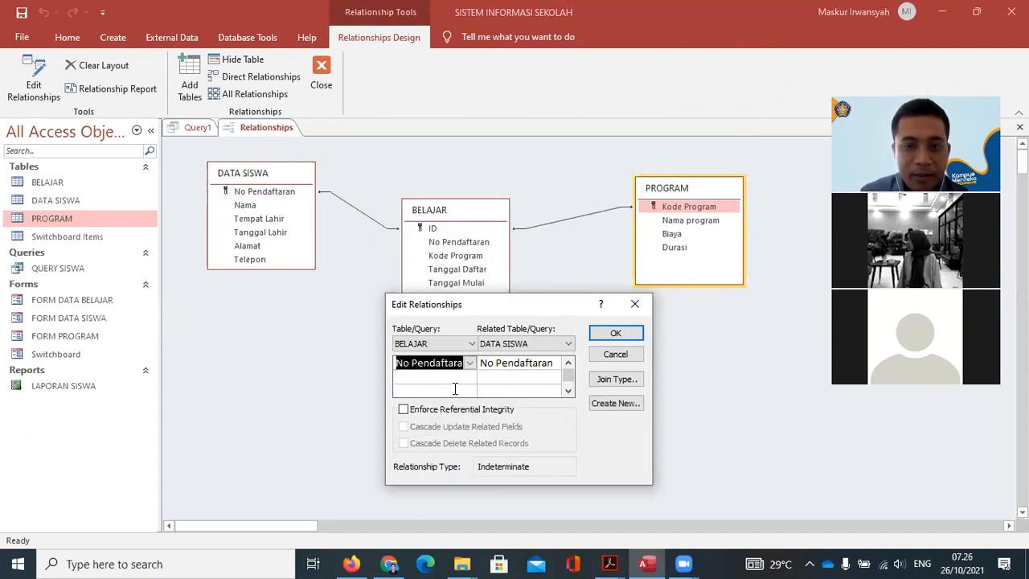
click(451, 414)
click(451, 413)
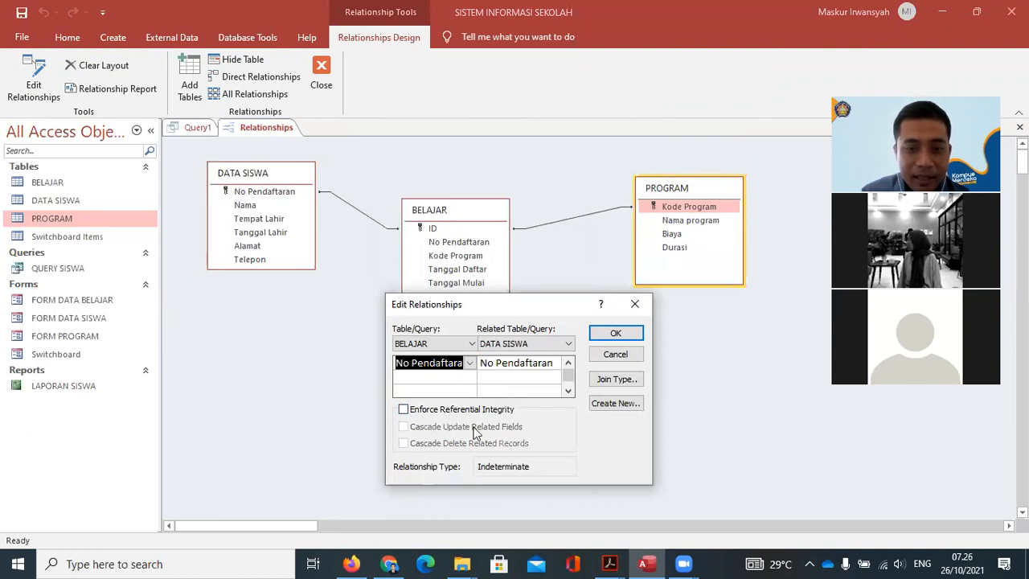
click(616, 336)
click(370, 291)
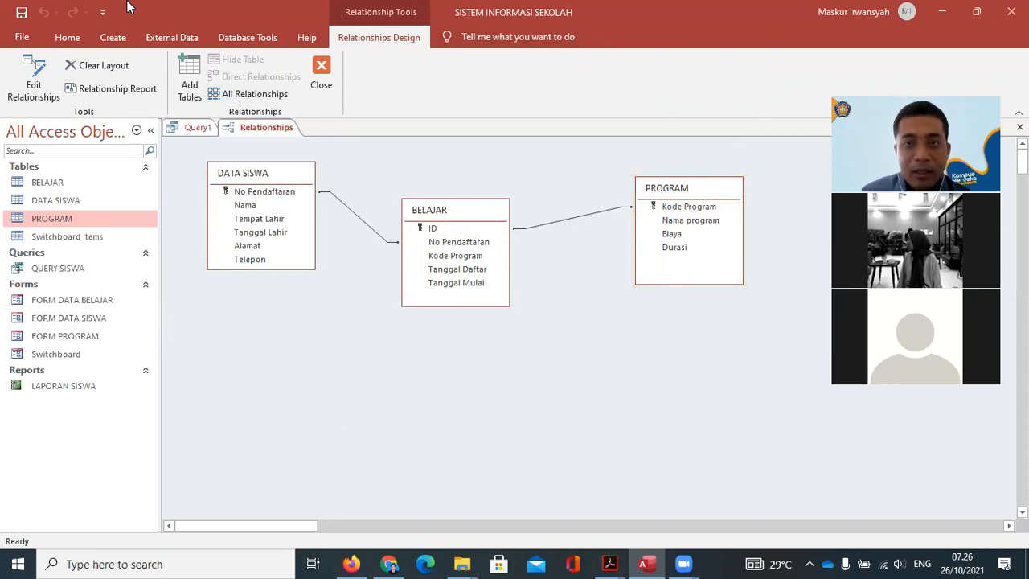
mouse_move(235, 185)
mouse_down()
mouse_move(227, 193)
mouse_move(304, 183)
mouse_move(251, 168)
mouse_up()
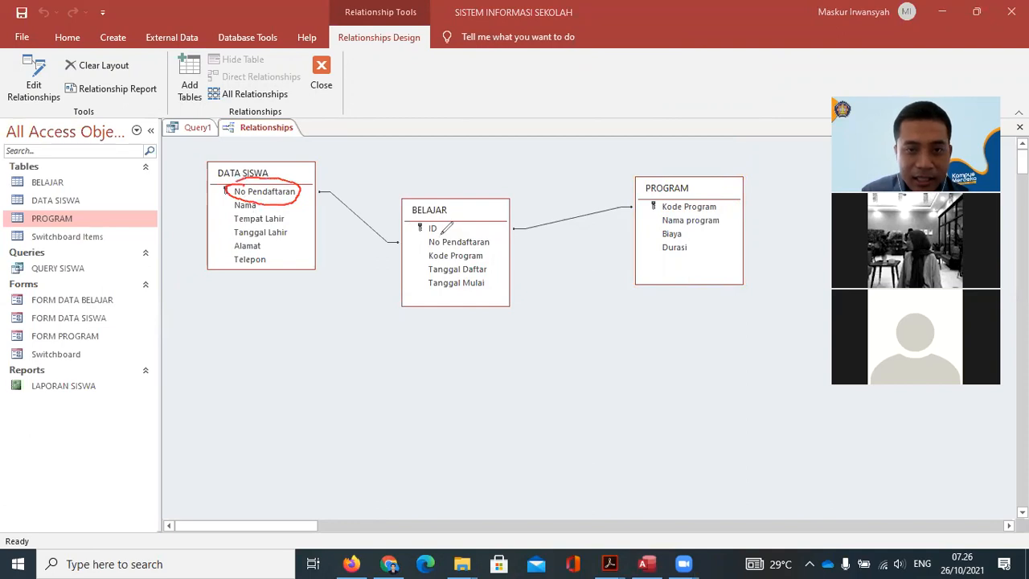
mouse_move(421, 235)
mouse_down()
mouse_move(450, 256)
mouse_move(492, 245)
mouse_move(440, 236)
mouse_up()
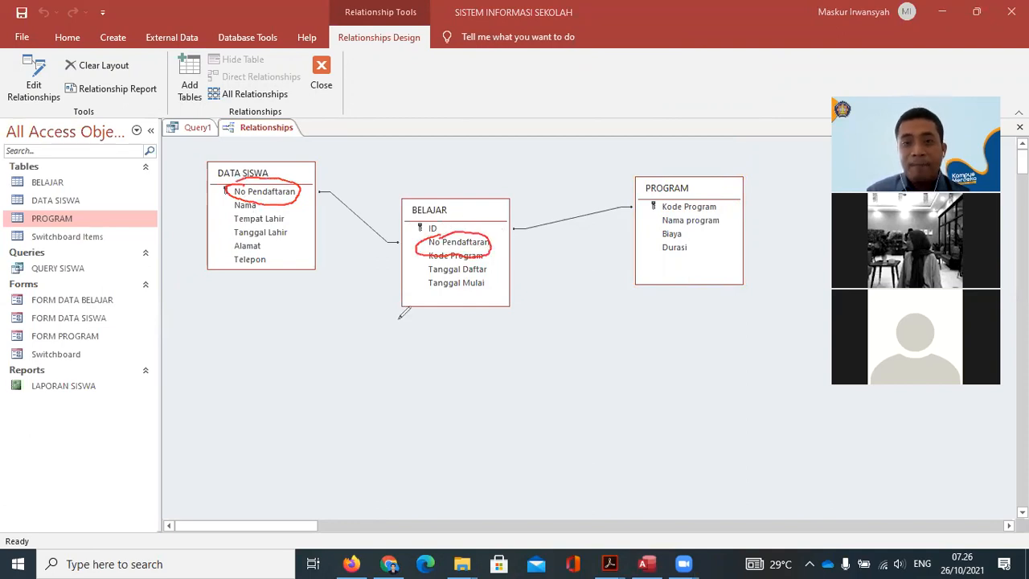
key(e)
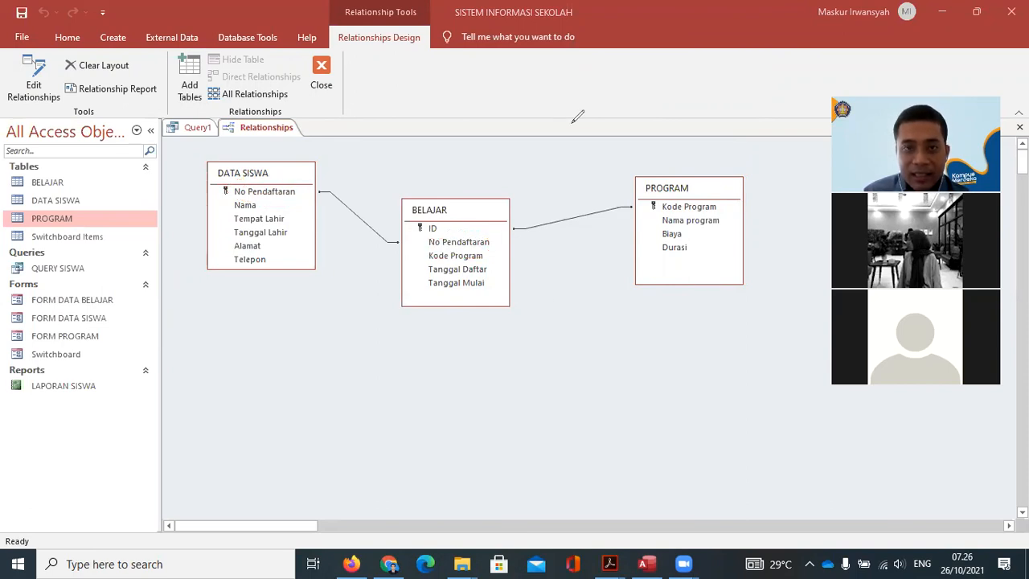
mouse_move(661, 197)
mouse_down()
mouse_move(717, 198)
mouse_move(684, 212)
mouse_move(661, 196)
mouse_up()
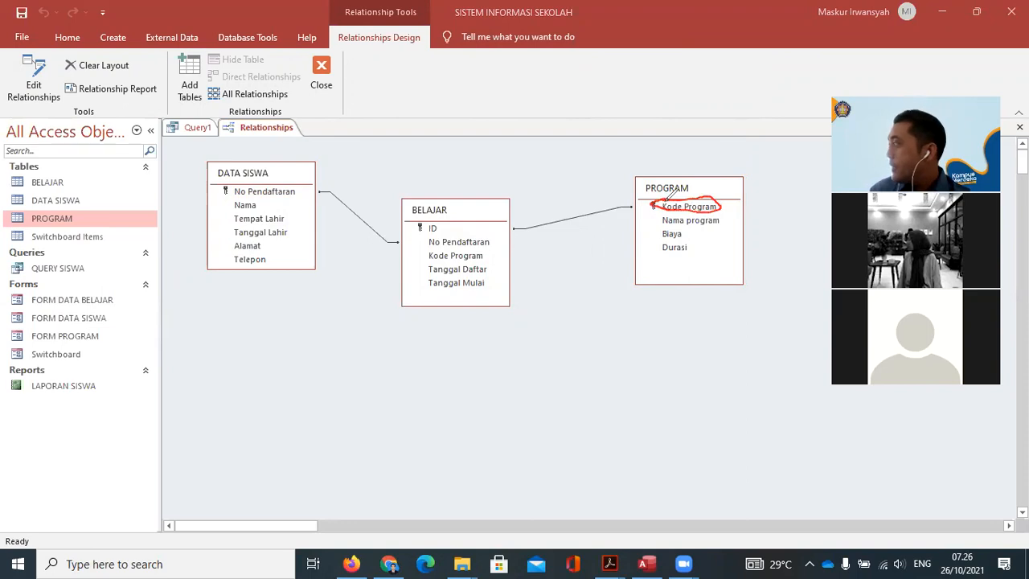
mouse_move(490, 248)
mouse_down()
mouse_move(452, 243)
mouse_move(428, 255)
mouse_move(466, 265)
mouse_move(492, 246)
mouse_up()
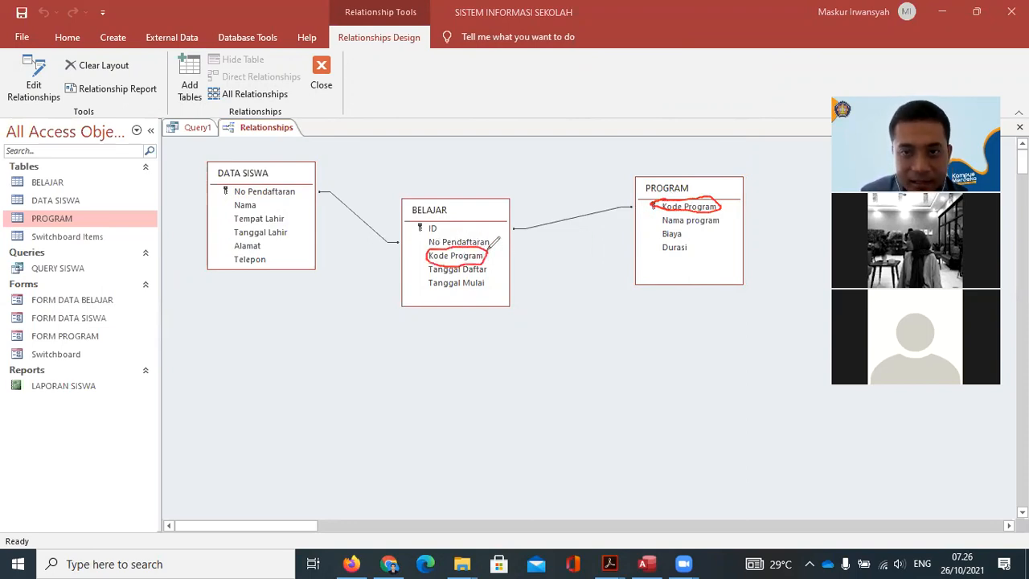
key(e)
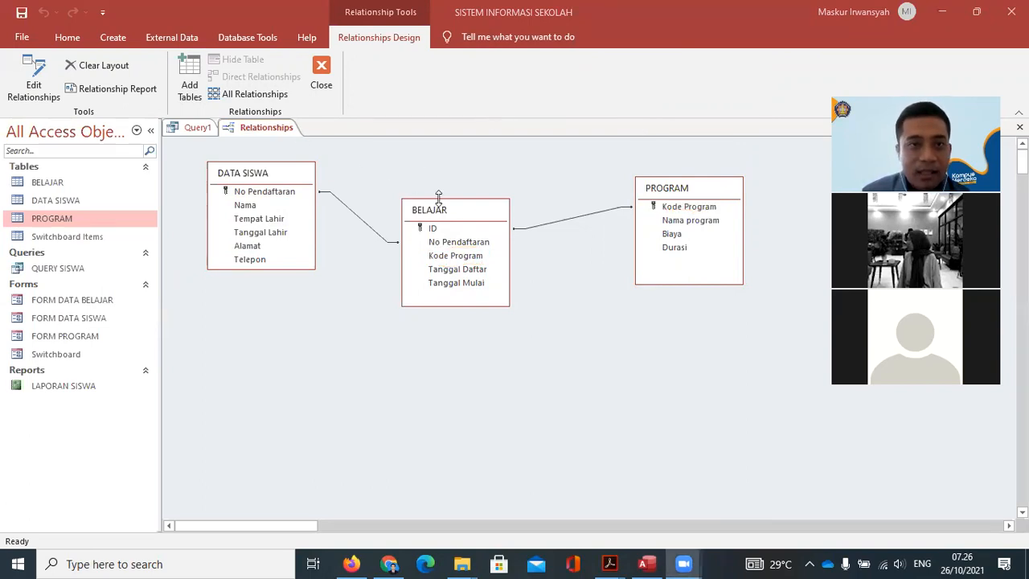
Edit the relationship between BELAJAR and PROGRAM so it links BELAJAR's Kode Program to PROGRAM's Kode Program
click(466, 214)
click(33, 81)
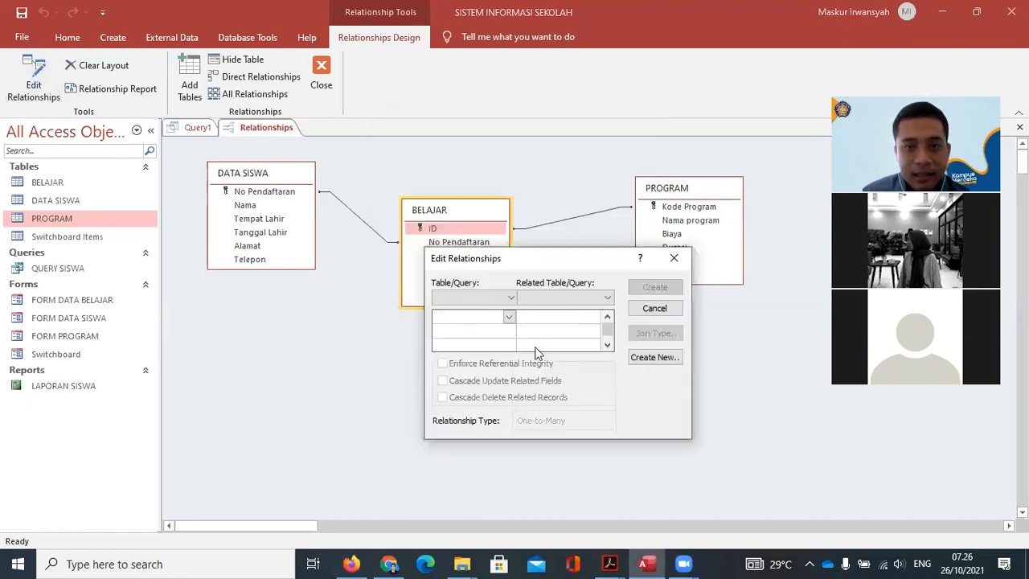
click(512, 298)
click(493, 312)
click(607, 297)
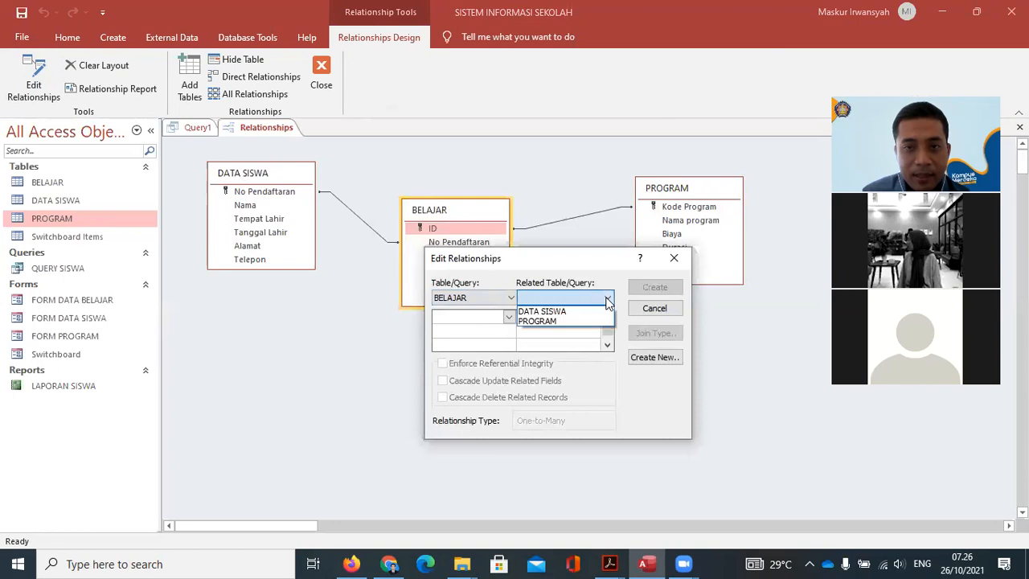
click(558, 322)
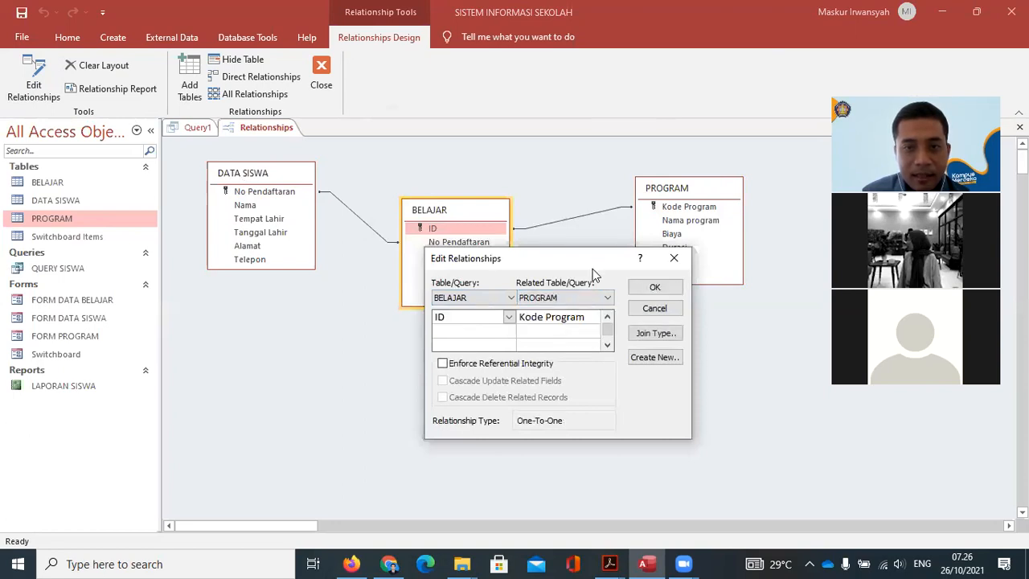
drag(593, 269, 607, 312)
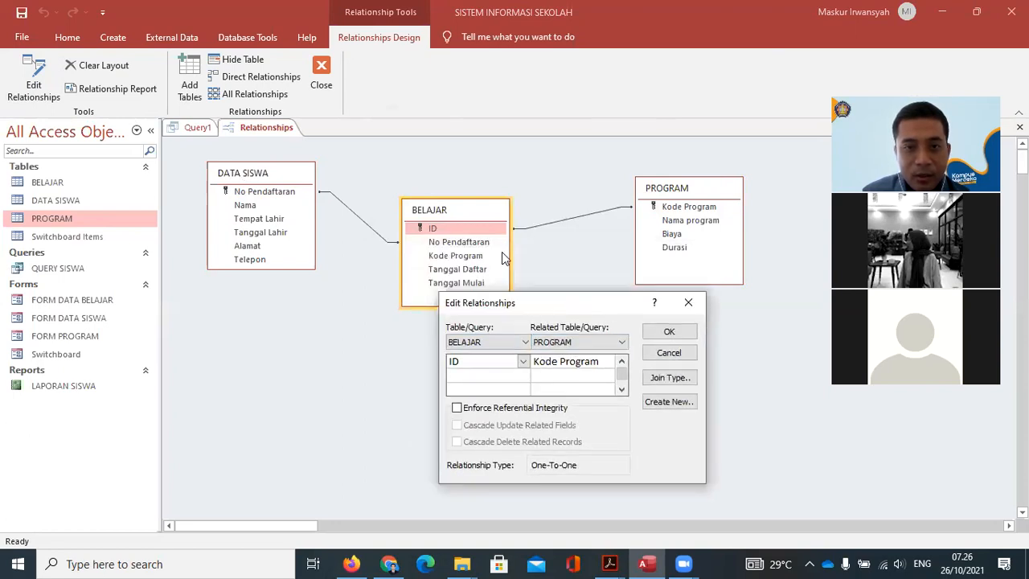
click(523, 362)
click(497, 405)
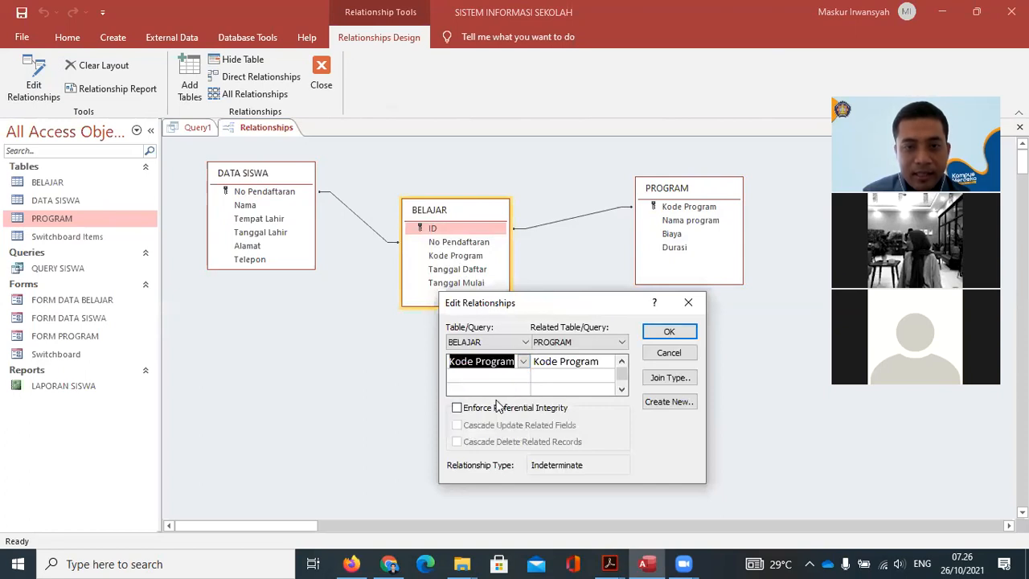
click(668, 331)
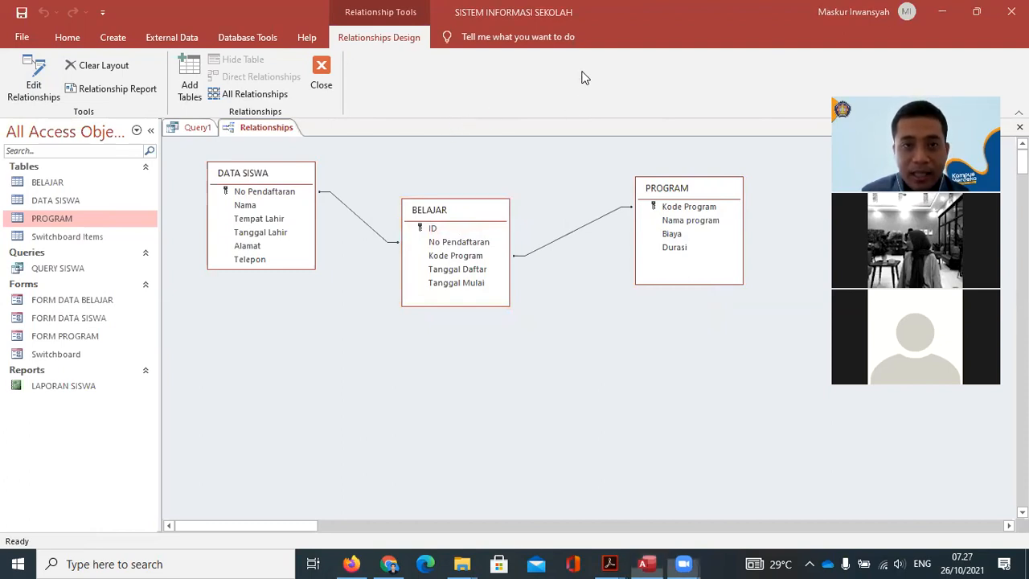
mouse_move(266, 177)
mouse_down()
mouse_move(243, 187)
mouse_move(294, 168)
mouse_move(258, 180)
mouse_up()
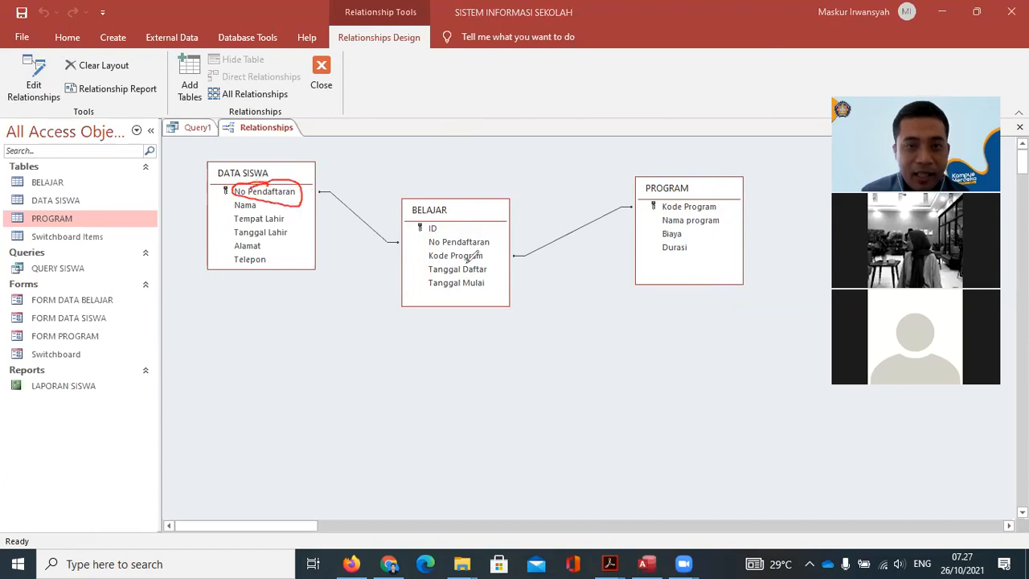
mouse_move(455, 228)
mouse_down()
mouse_move(417, 235)
mouse_move(484, 233)
mouse_move(455, 217)
mouse_move(487, 250)
mouse_move(447, 217)
mouse_up()
key(ctrl+z)
mouse_move(699, 193)
mouse_down()
mouse_move(662, 196)
mouse_move(689, 213)
mouse_move(697, 191)
mouse_up()
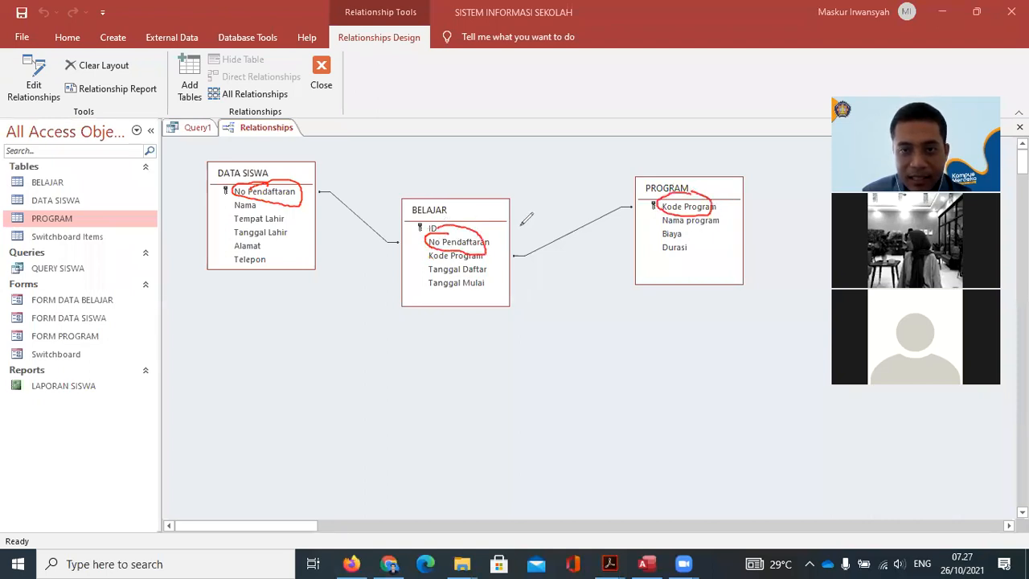
mouse_move(484, 232)
mouse_down()
mouse_move(424, 242)
mouse_move(467, 275)
mouse_move(485, 234)
mouse_up()
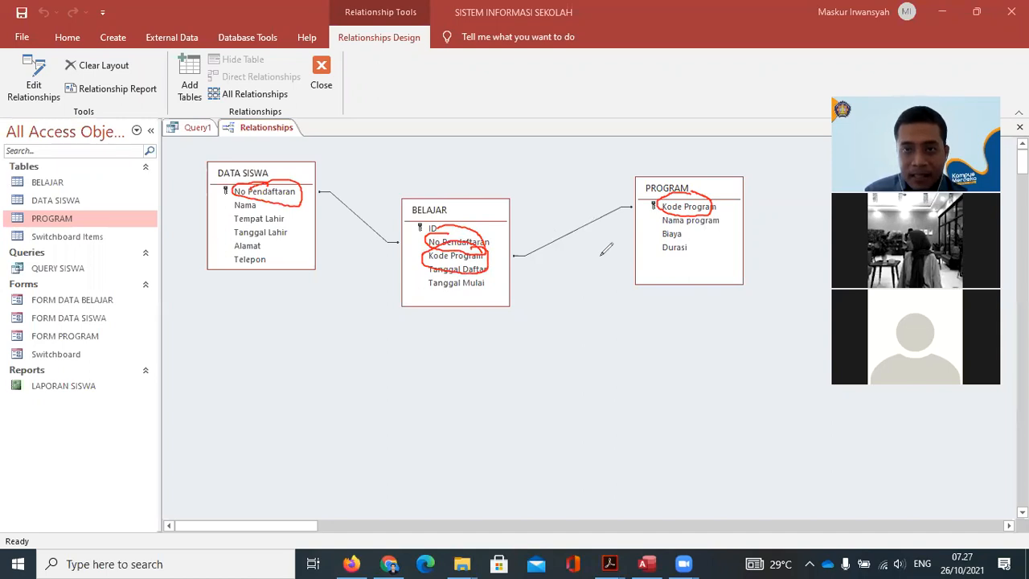
key(e)
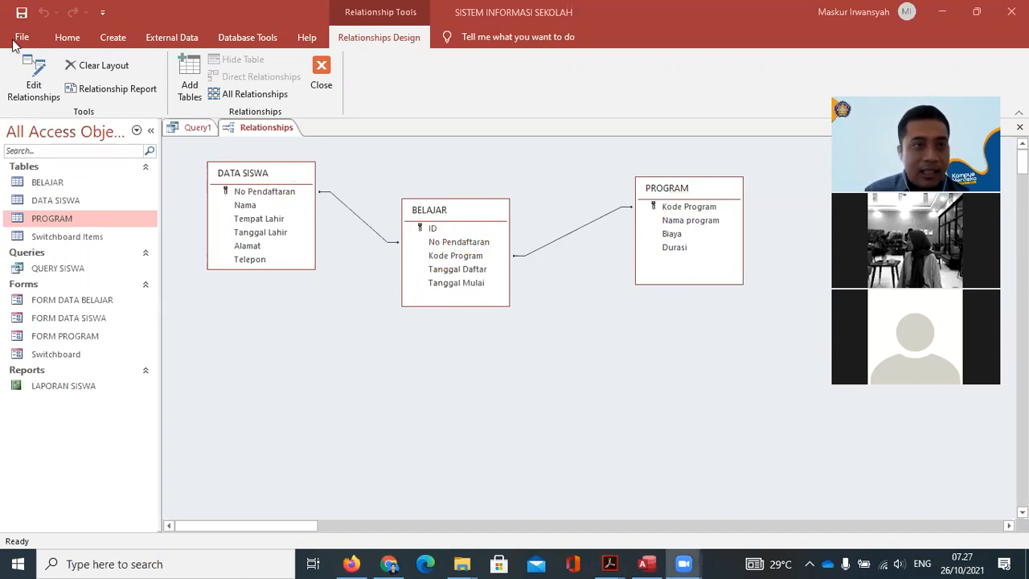
Close the Relationships layout and close the empty Query1 without saving it
click(307, 84)
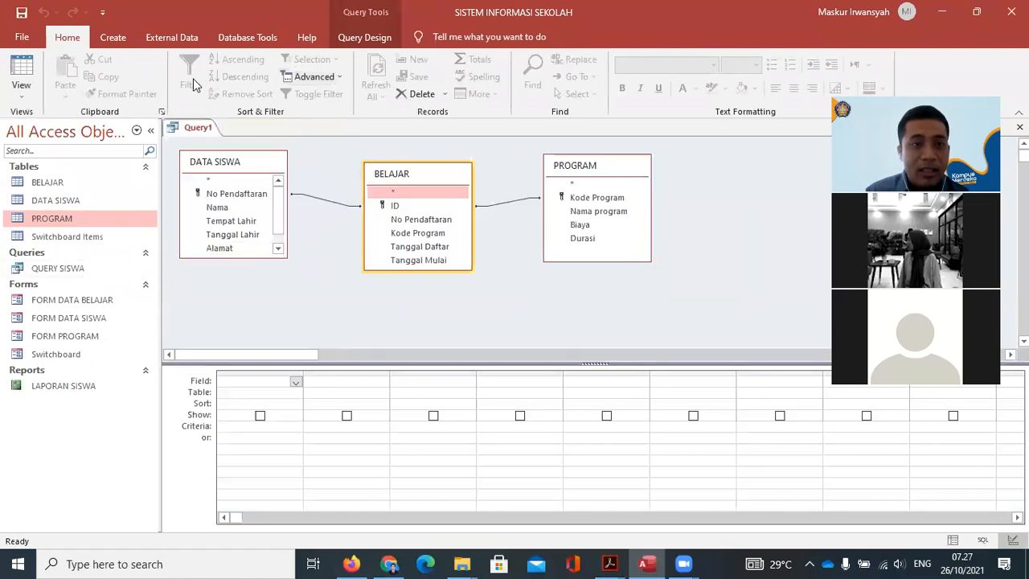
right_click(204, 132)
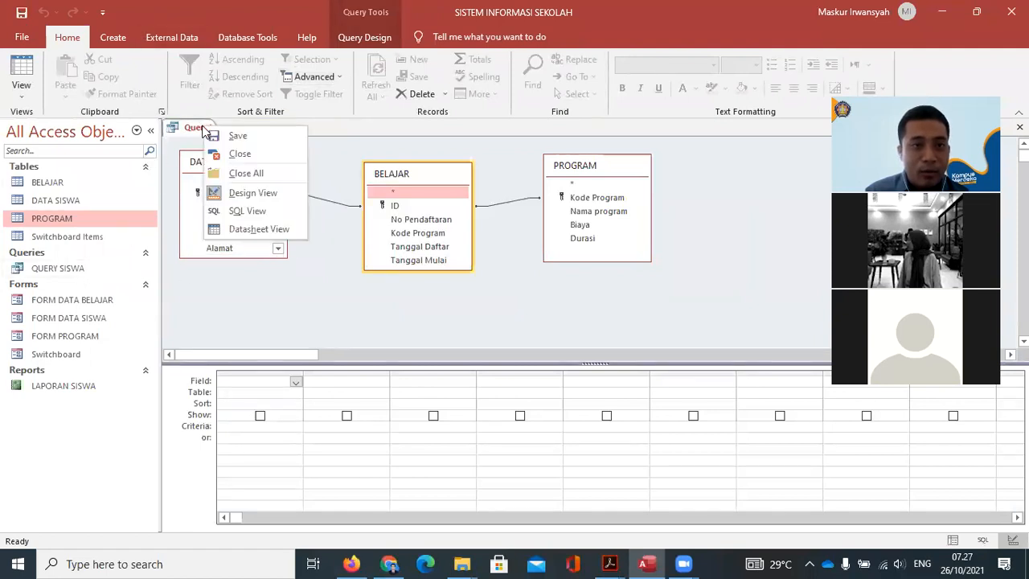
click(181, 299)
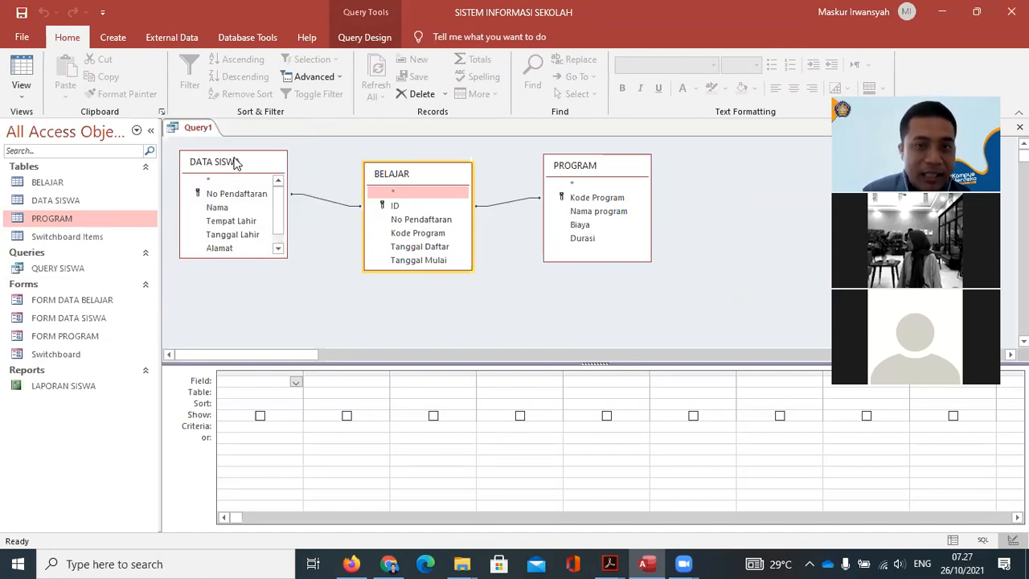
right_click(199, 128)
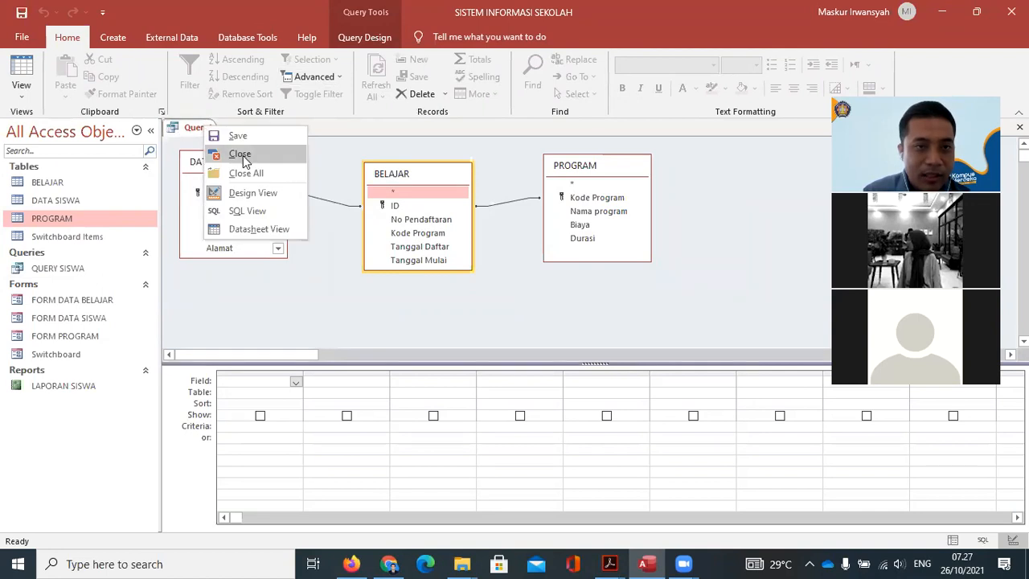
click(231, 152)
click(518, 323)
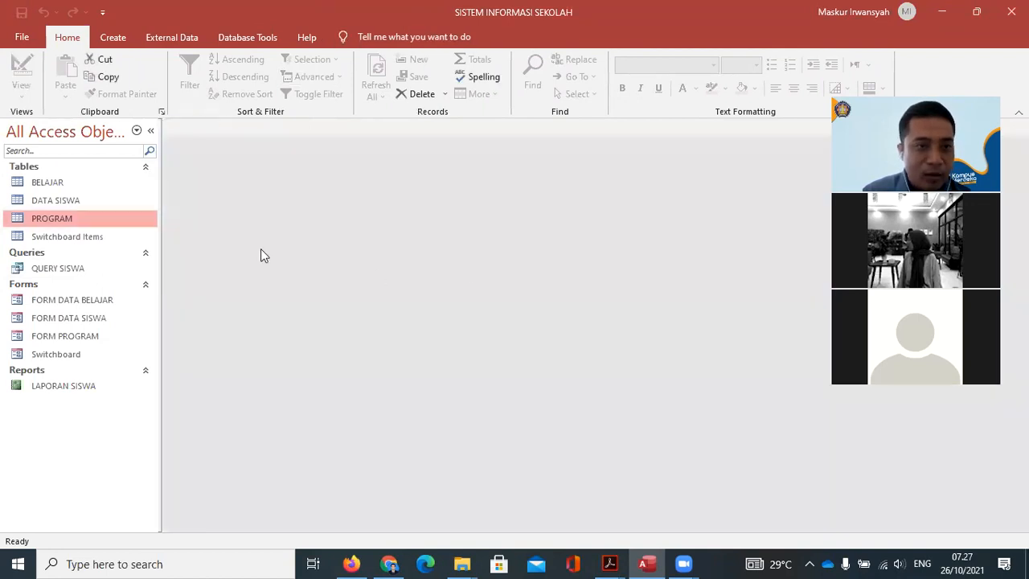
Create a new query in design view containing the BELAJAR, DATA SISWA and PROGRAM tables
click(112, 37)
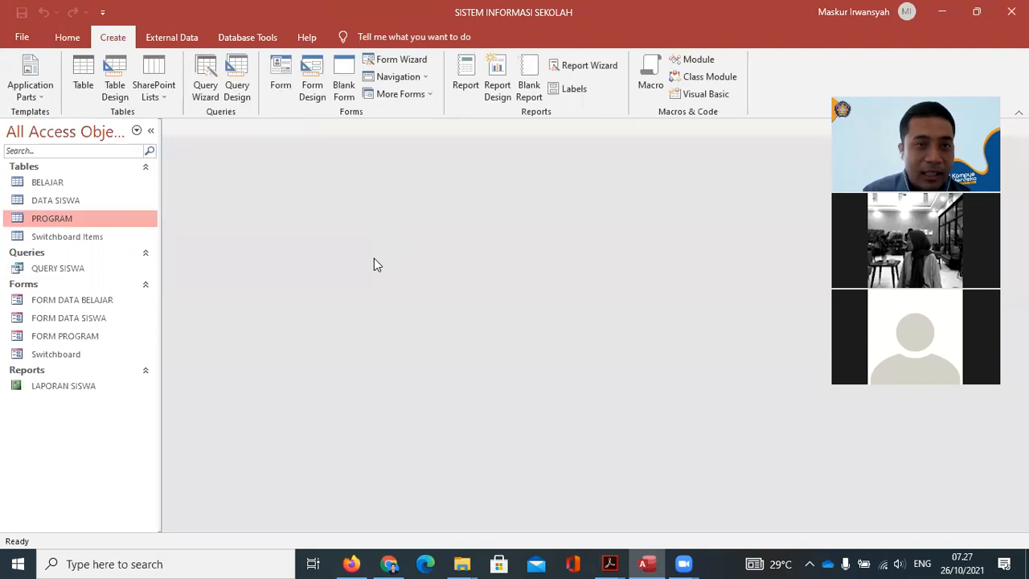
click(237, 84)
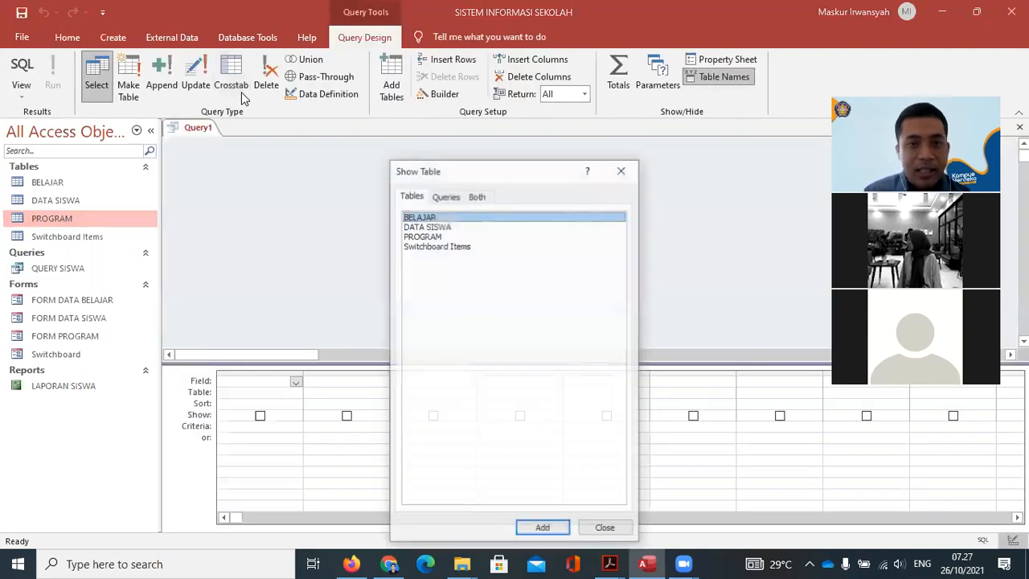
shift+click(438, 227)
shift+click(438, 236)
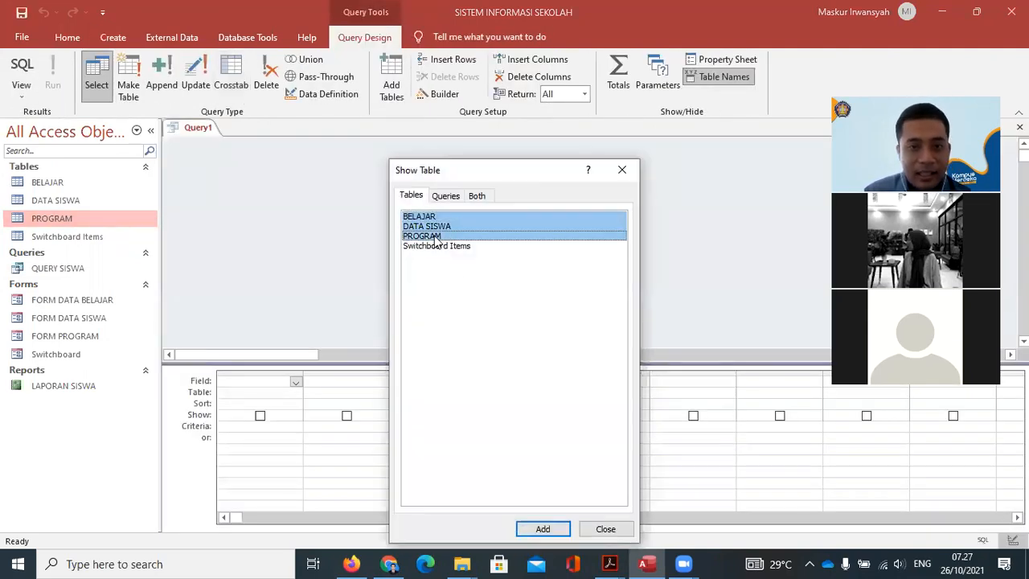
click(543, 529)
click(605, 529)
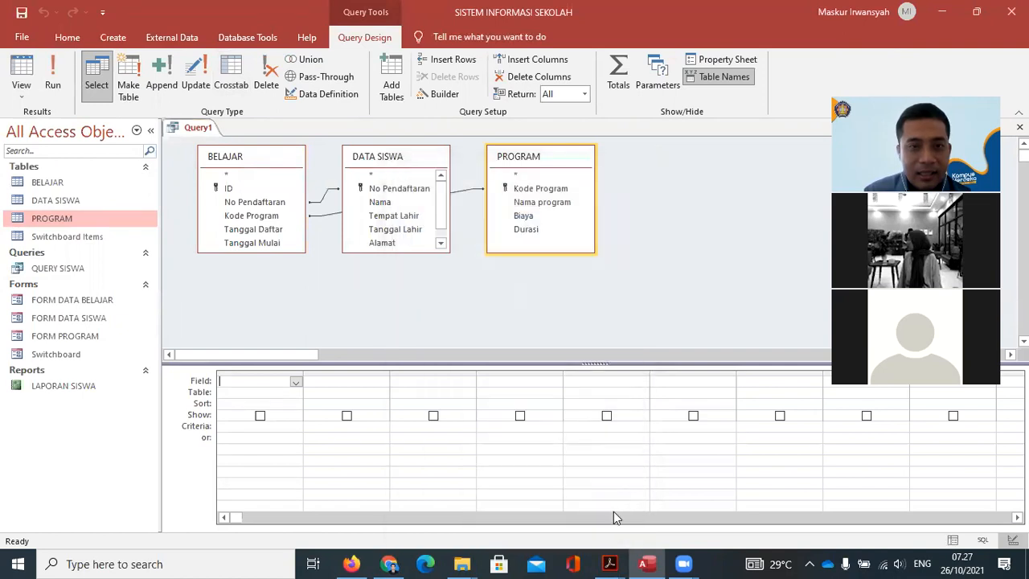
Arrange the query's tables with DATA SISWA first, BELAJAR slightly lower in the middle and PROGRAM last
click(264, 164)
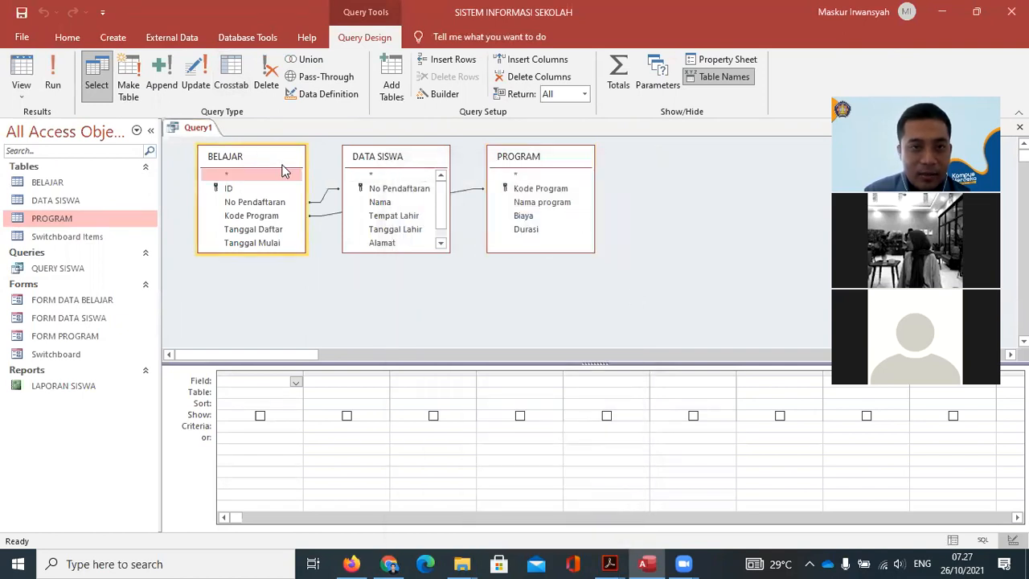
drag(282, 170, 427, 214)
drag(394, 164, 222, 158)
drag(386, 200, 390, 173)
click(583, 158)
drag(583, 158, 621, 152)
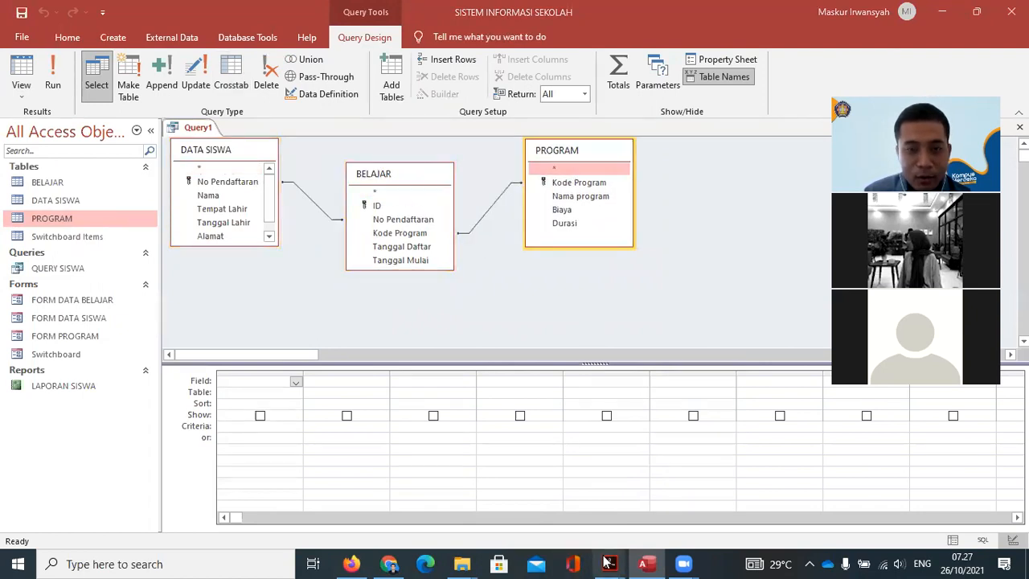
Consult the QUERY SISWA layout in Modul_8.pdf and add BELAJAR's ID as the first field of the query in Access
mouse_move(608, 563)
click(553, 516)
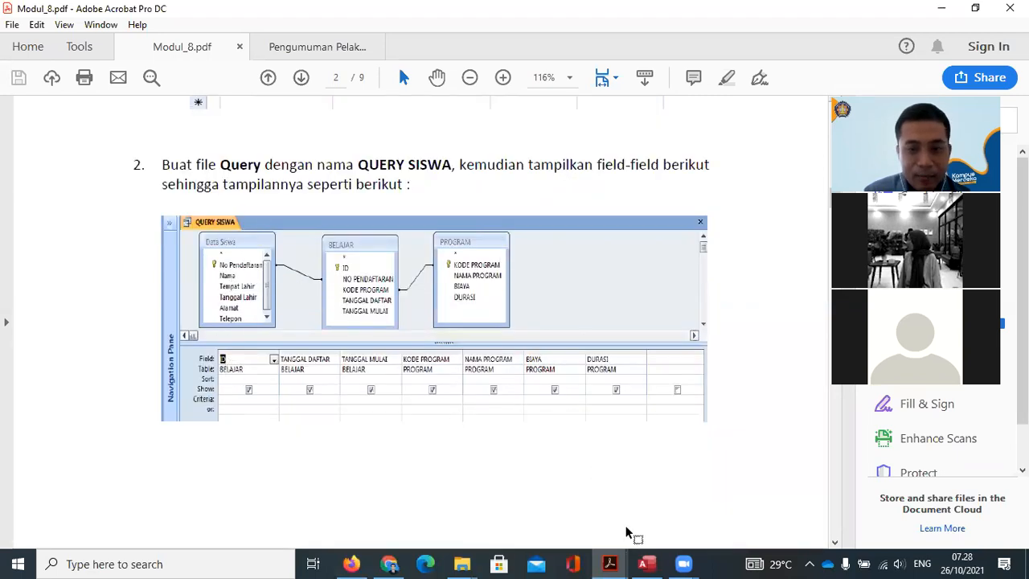
click(644, 564)
drag(388, 208, 267, 378)
click(643, 563)
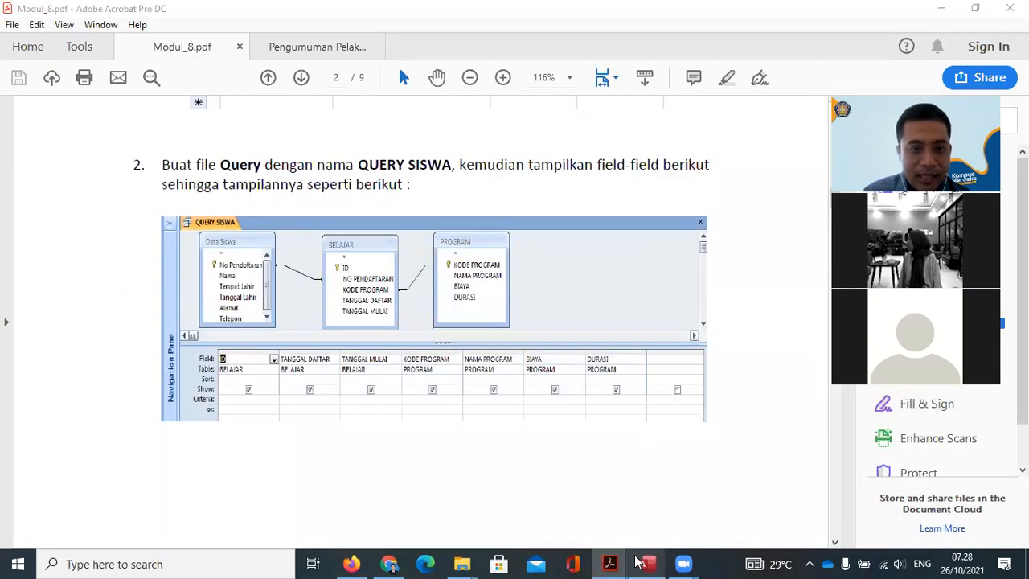
click(643, 564)
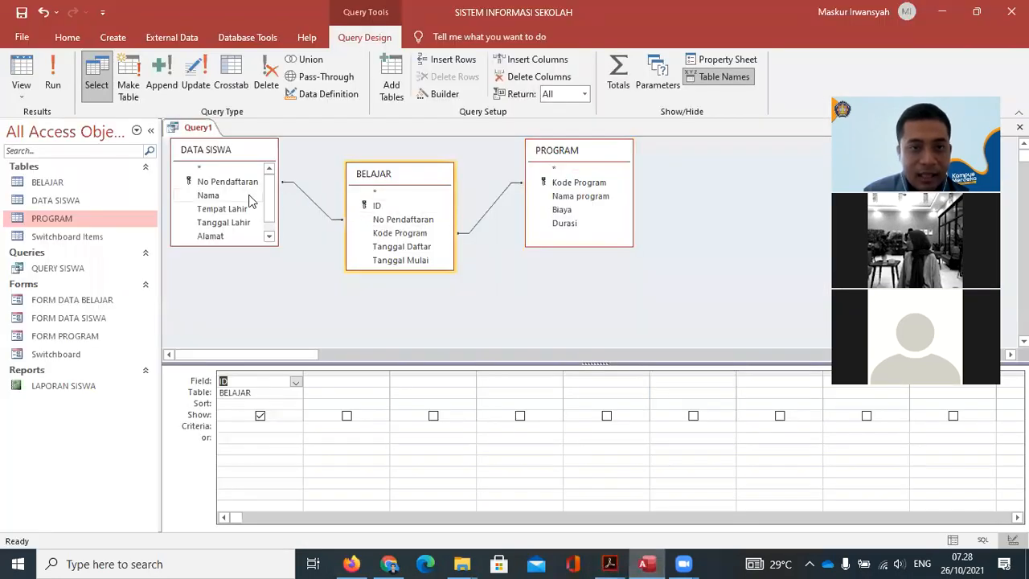
Following the layout in Modul_8.pdf, add BELAJAR's Tanggal Daftar and Tanggal Mulai as the second and third query fields in Access
mouse_move(613, 561)
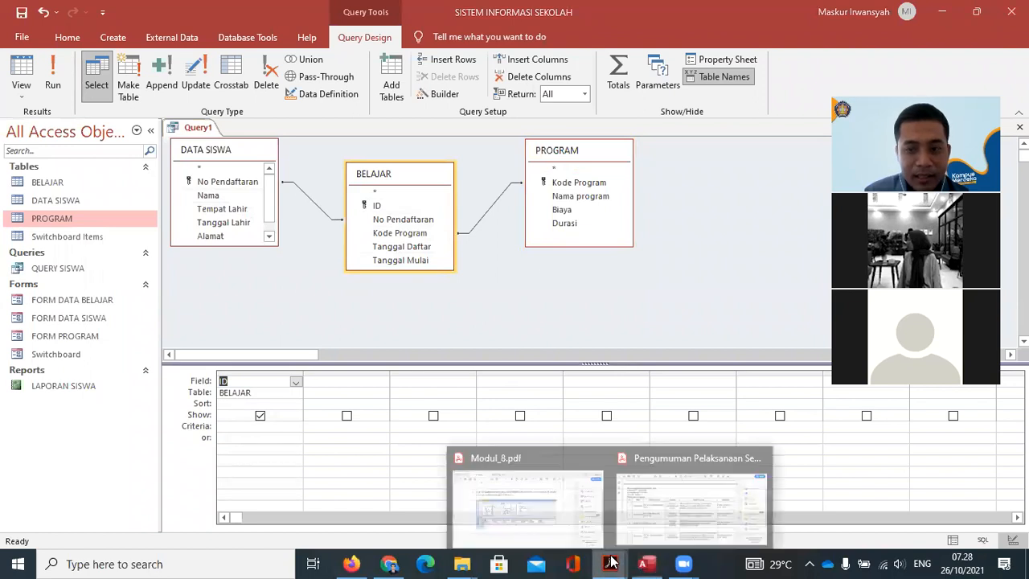
click(578, 518)
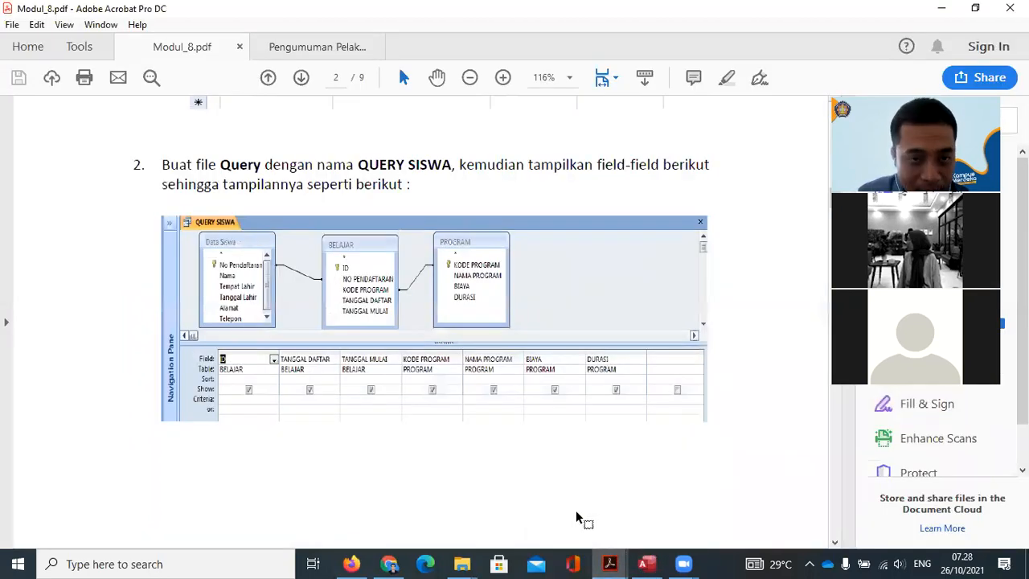
click(646, 563)
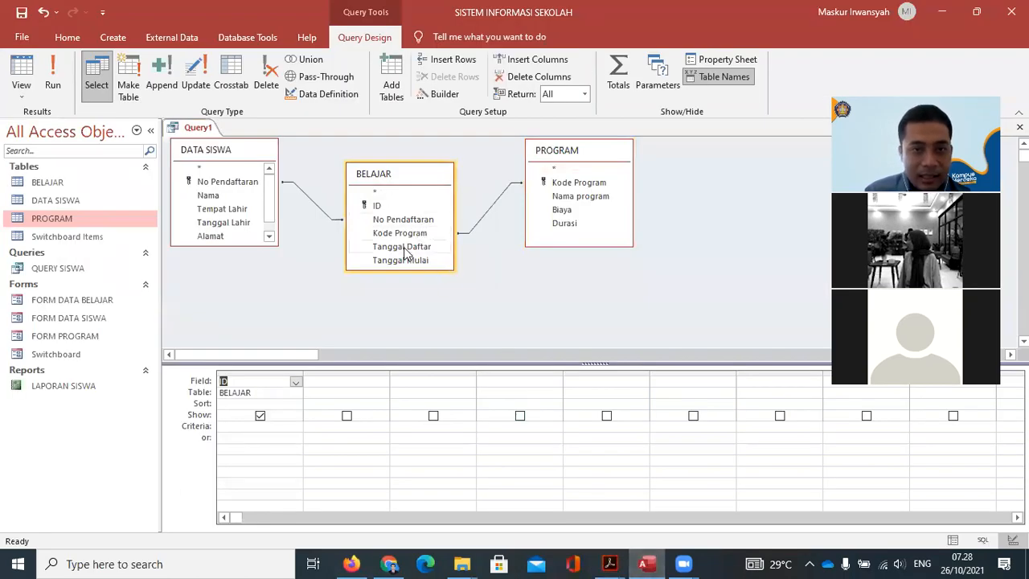
drag(405, 253, 323, 384)
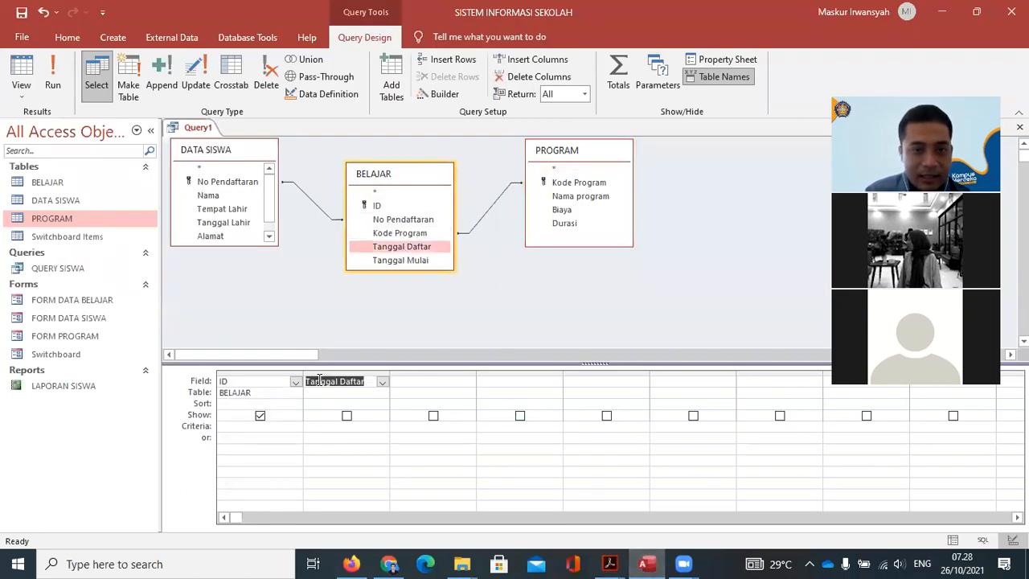
mouse_move(605, 561)
click(577, 515)
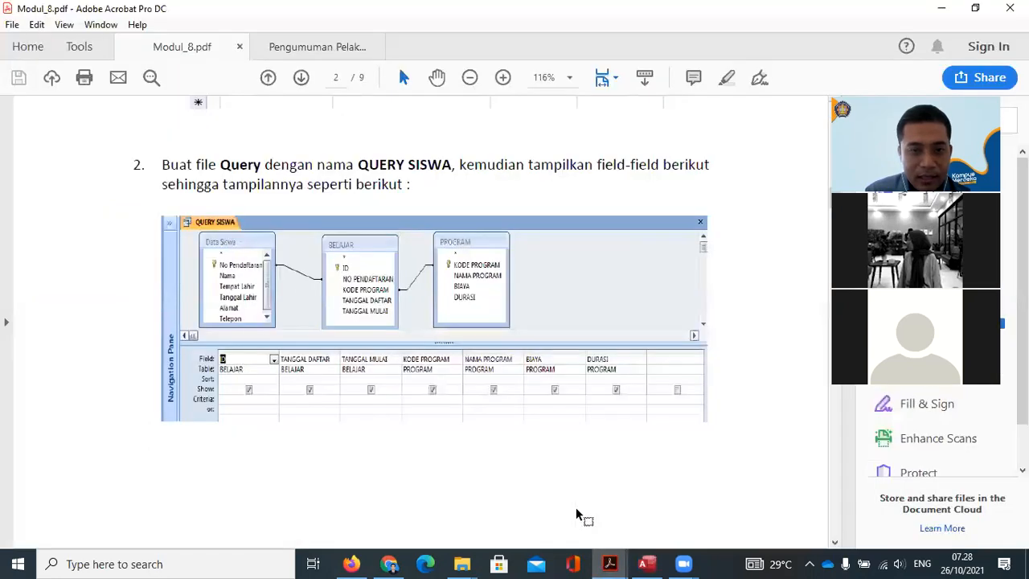
click(557, 511)
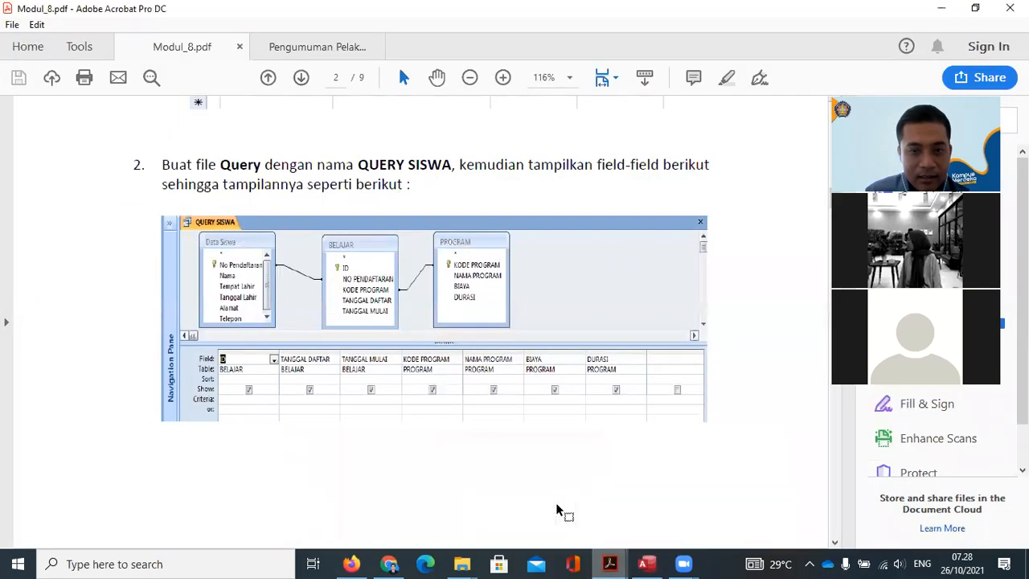
click(644, 564)
drag(396, 262, 414, 381)
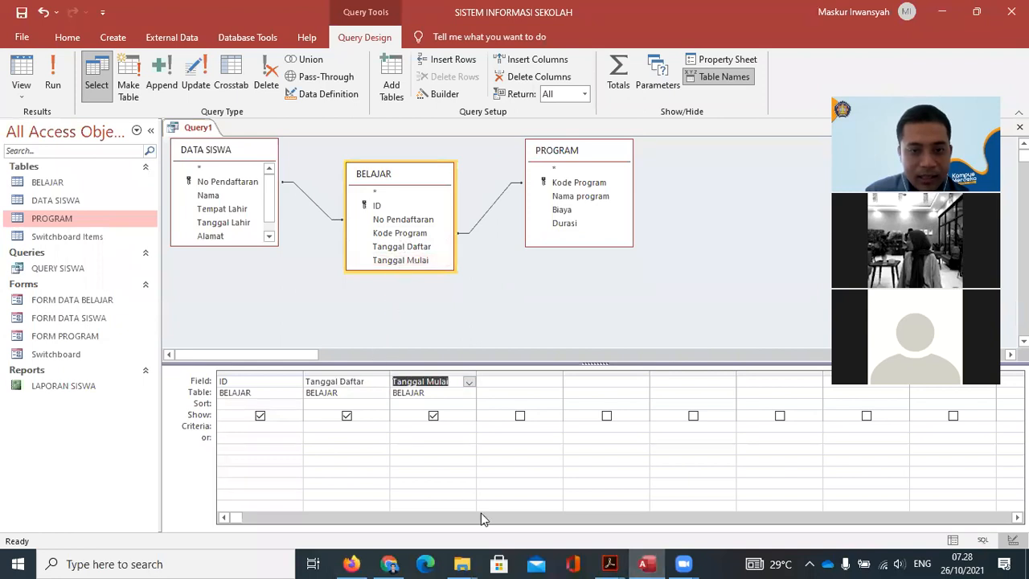
Add PROGRAM's Kode Program as the fourth query field in Access, checking the field order against Modul_8.pdf
mouse_move(609, 563)
click(553, 517)
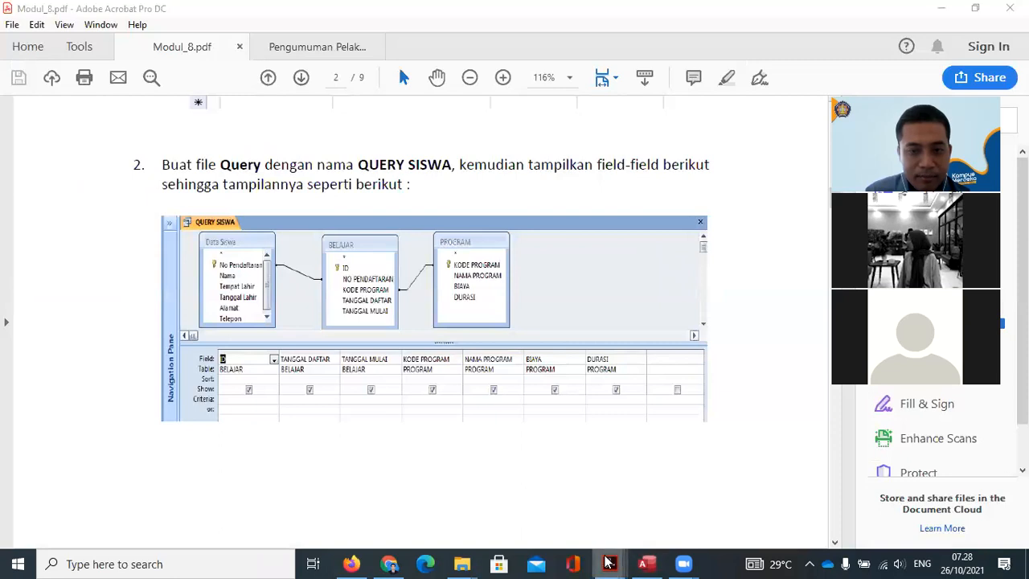
click(643, 564)
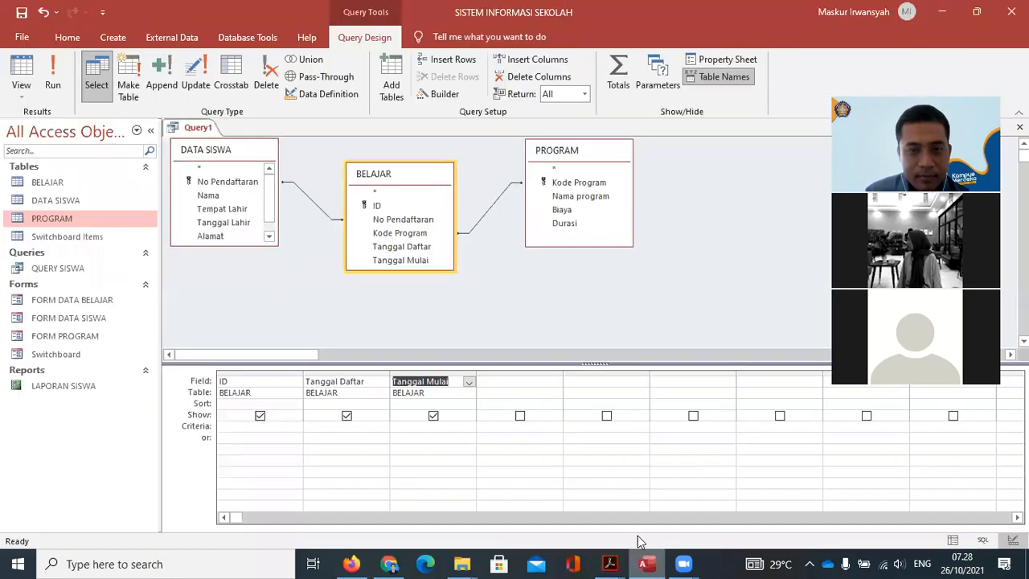
drag(588, 190, 513, 384)
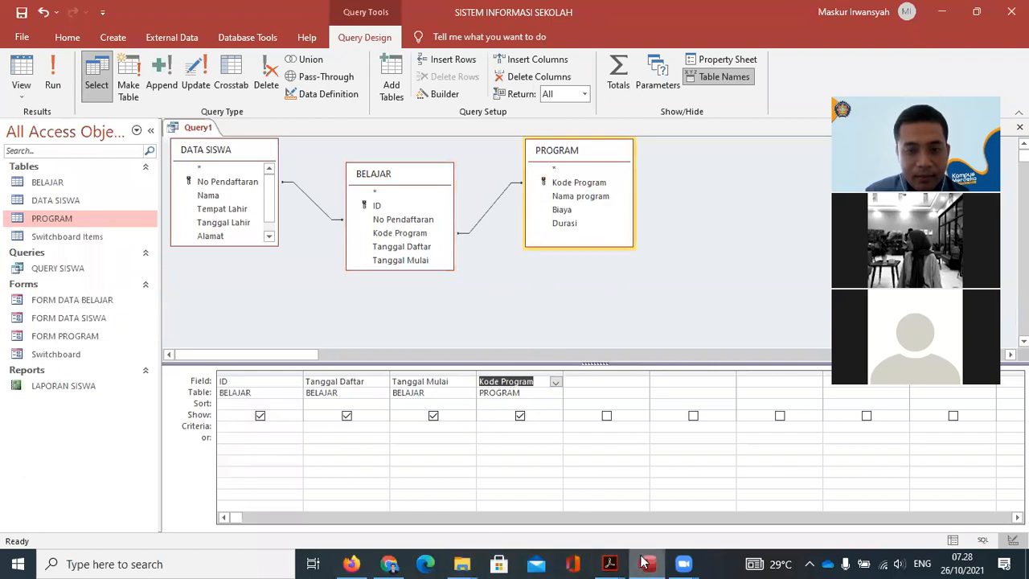
click(613, 563)
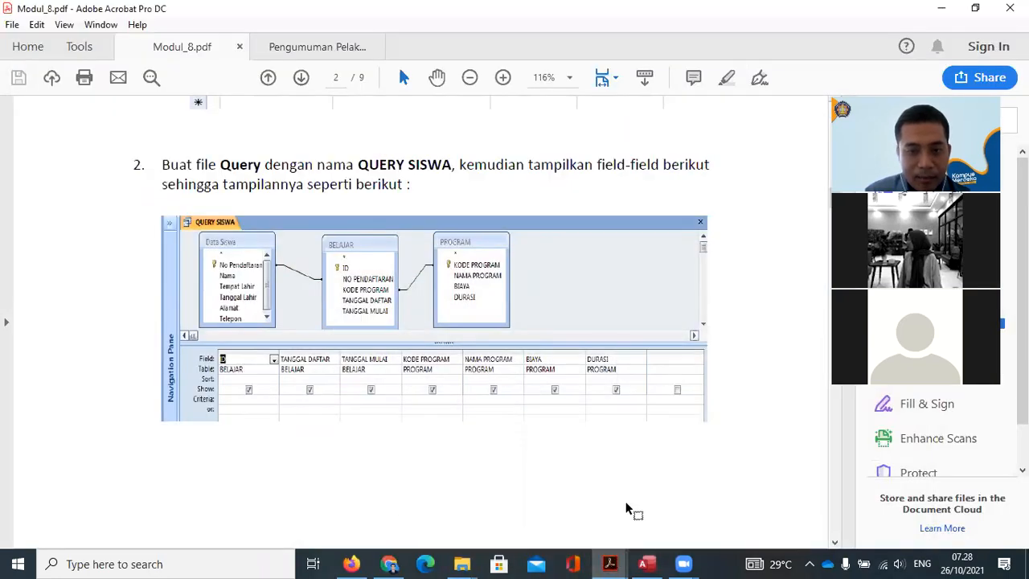
Add PROGRAM's Nama program as the fifth query field in Access and compare the field order with Modul_8.pdf
click(641, 559)
drag(567, 197, 588, 388)
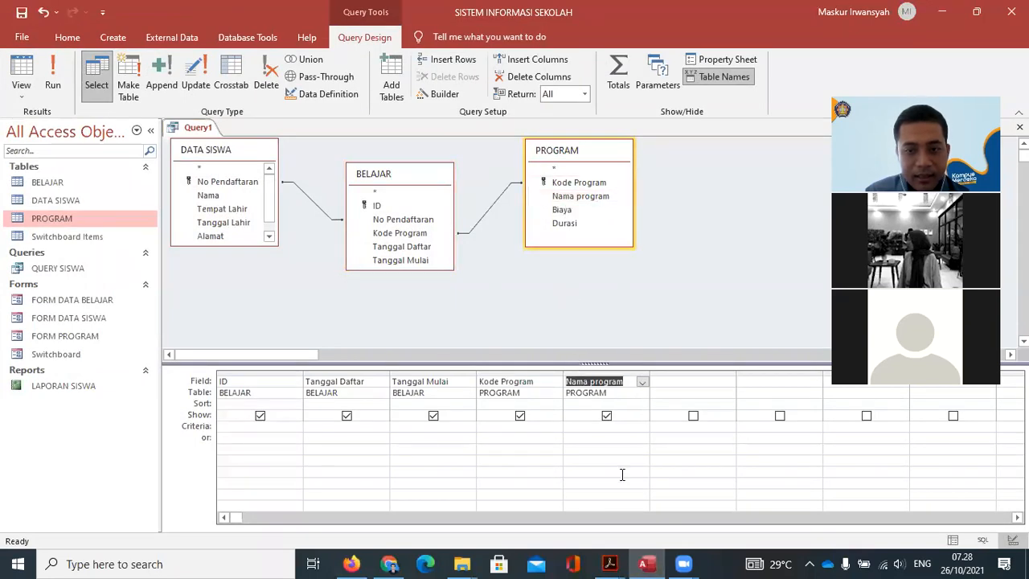
mouse_move(613, 562)
click(550, 512)
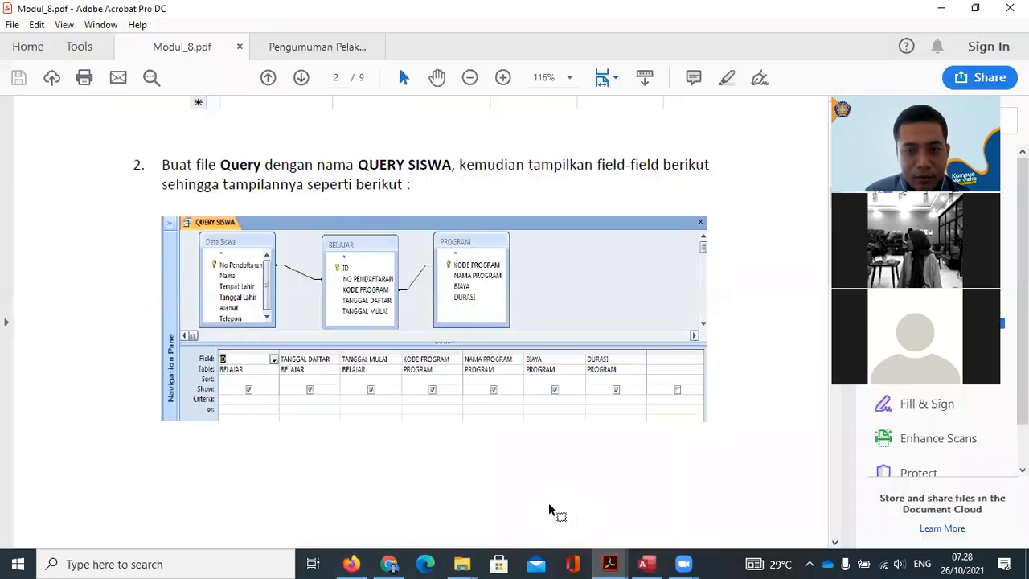
Add PROGRAM's Biaya and Durasi as the sixth and seventh query fields in Access, following the layout in Modul_8.pdf
click(641, 562)
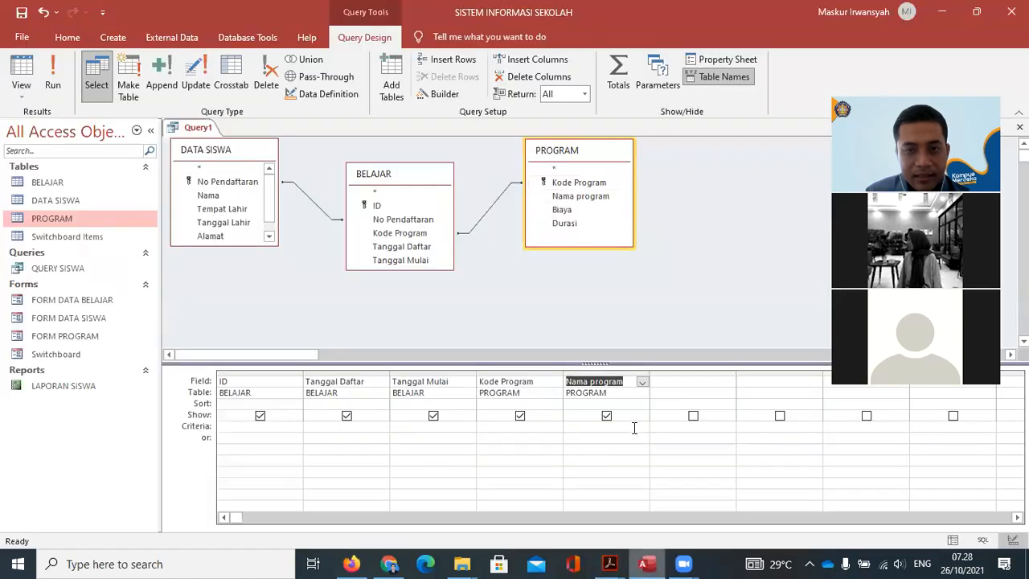
drag(566, 212, 679, 390)
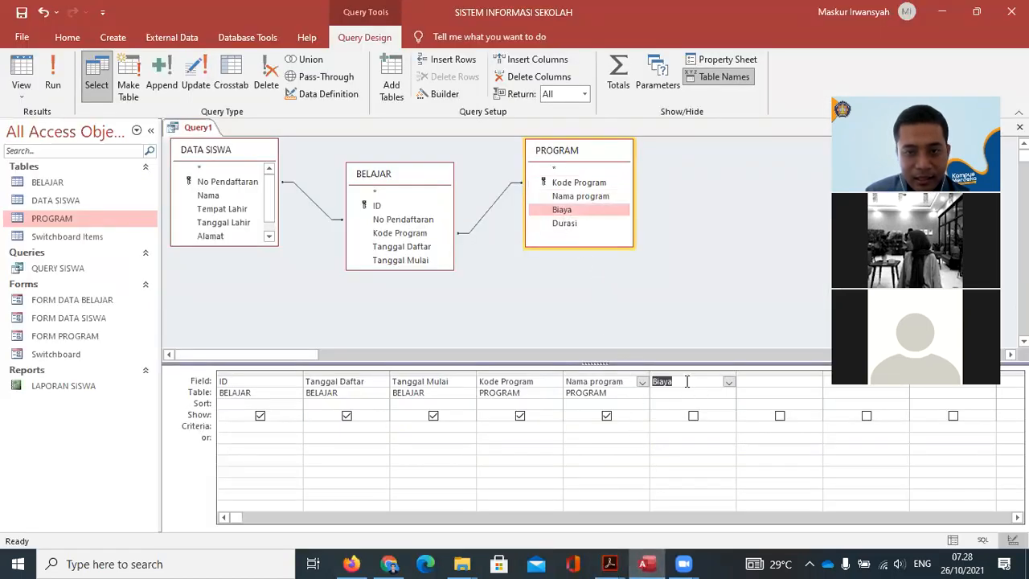
mouse_move(609, 563)
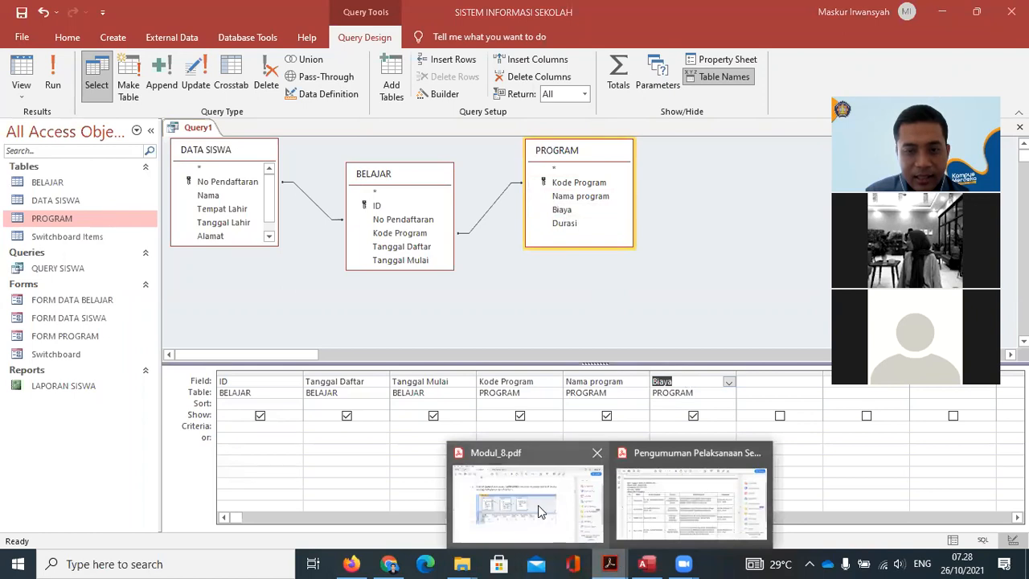
click(538, 507)
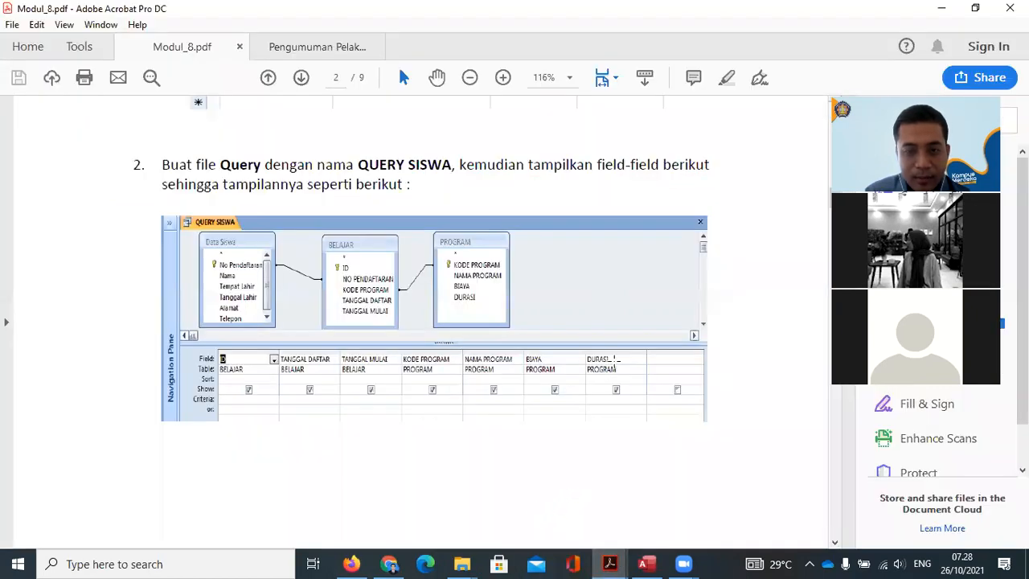
click(644, 564)
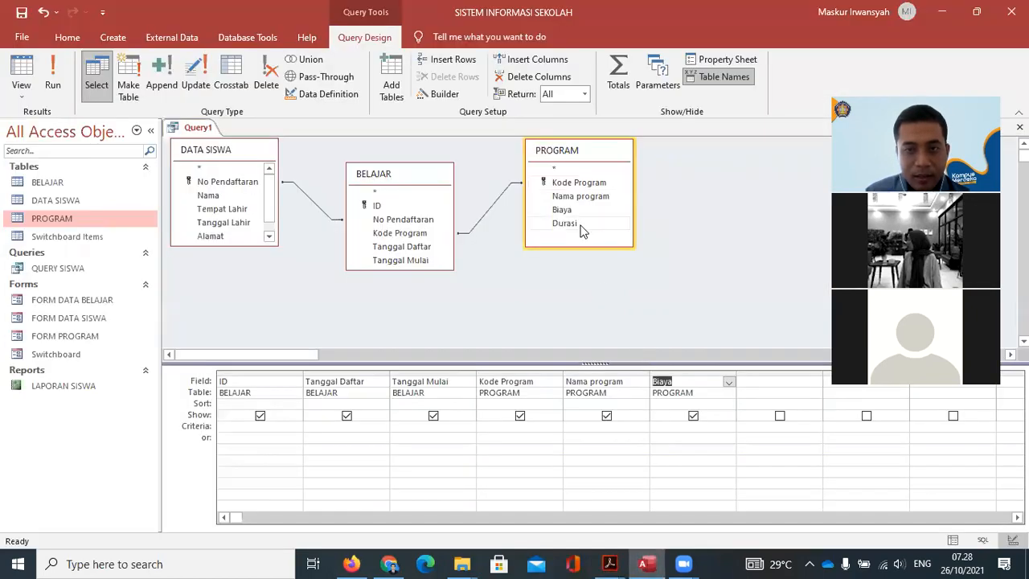
drag(564, 223, 748, 380)
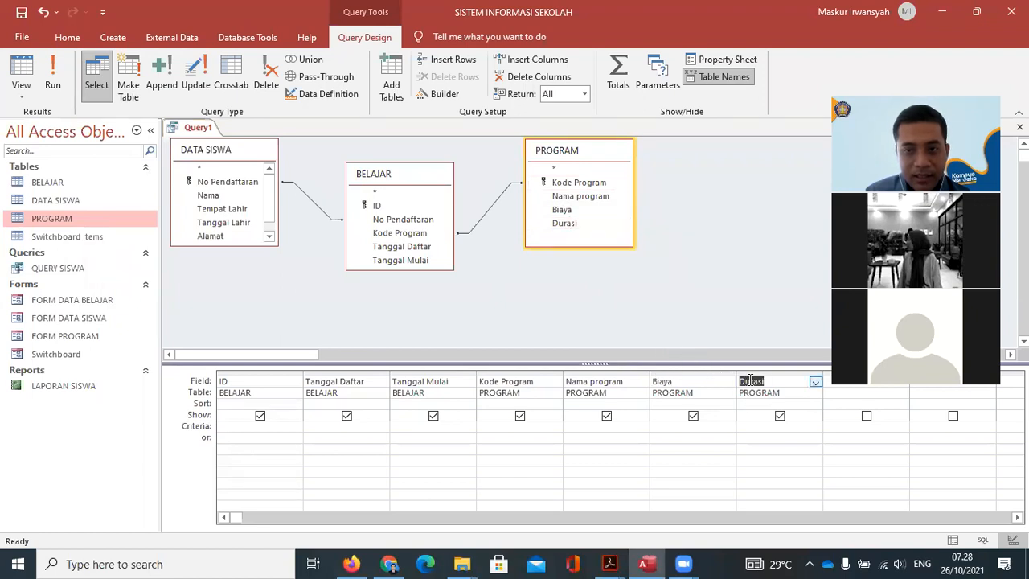
Save the query under the name QUERY SISWA BARU and close it
right_click(201, 128)
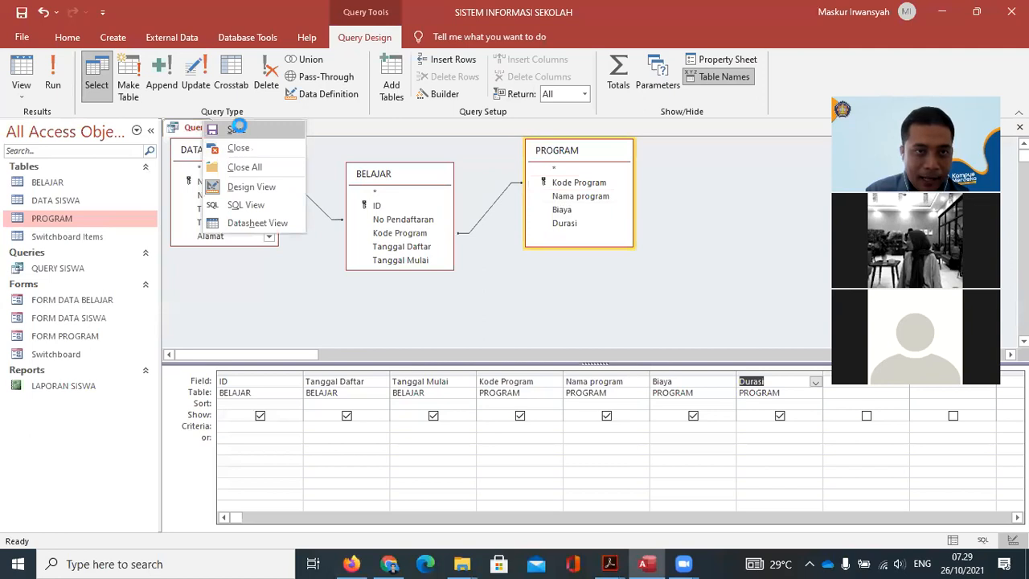
click(236, 130)
click(476, 200)
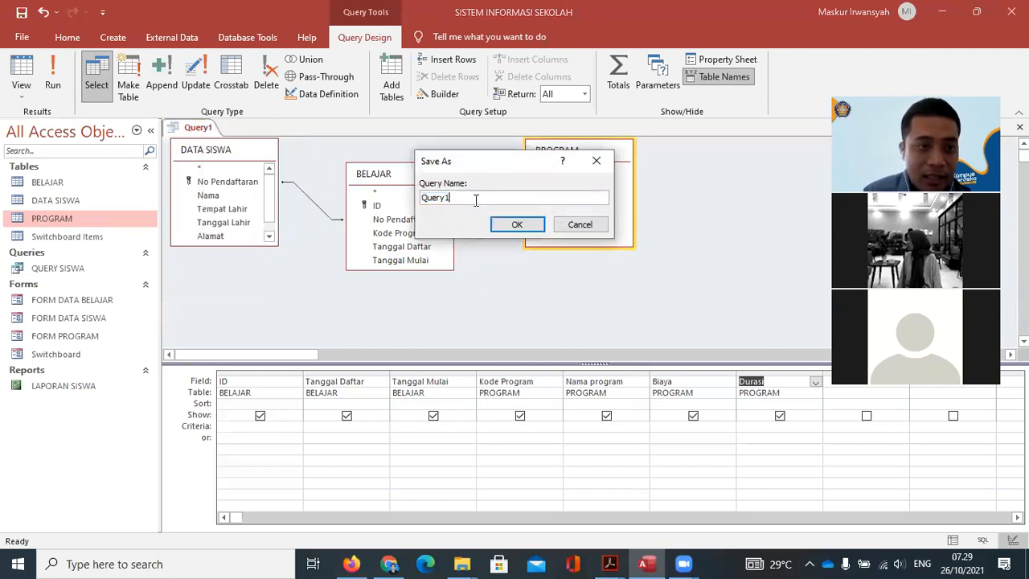
double_click(475, 199)
key(BackSpace)
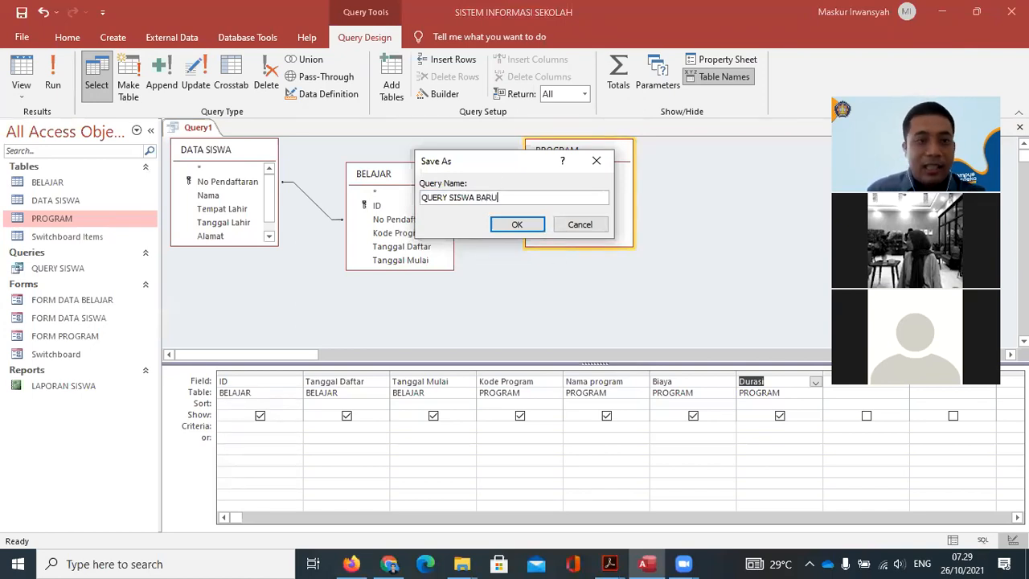
click(522, 225)
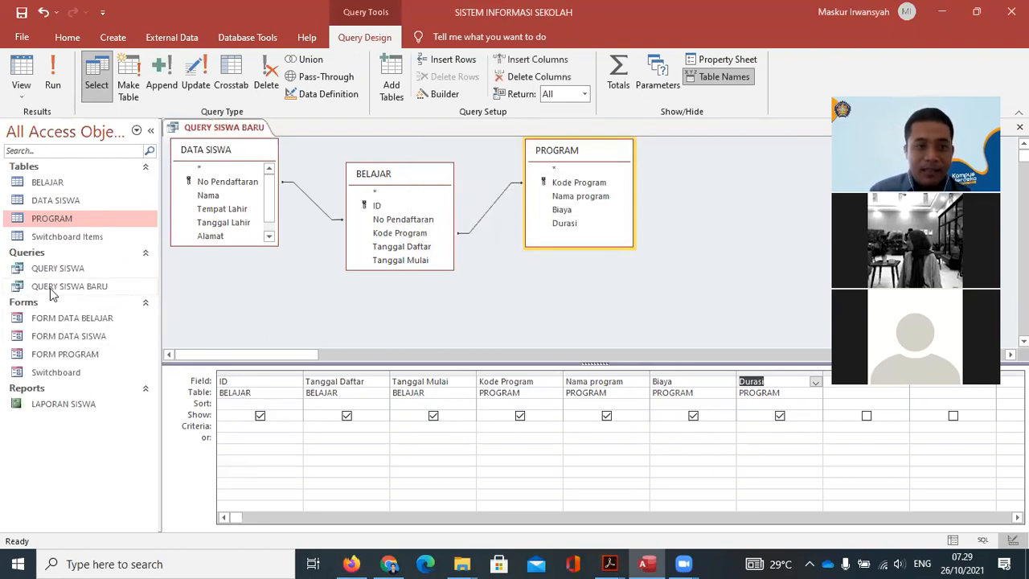
right_click(214, 128)
click(244, 157)
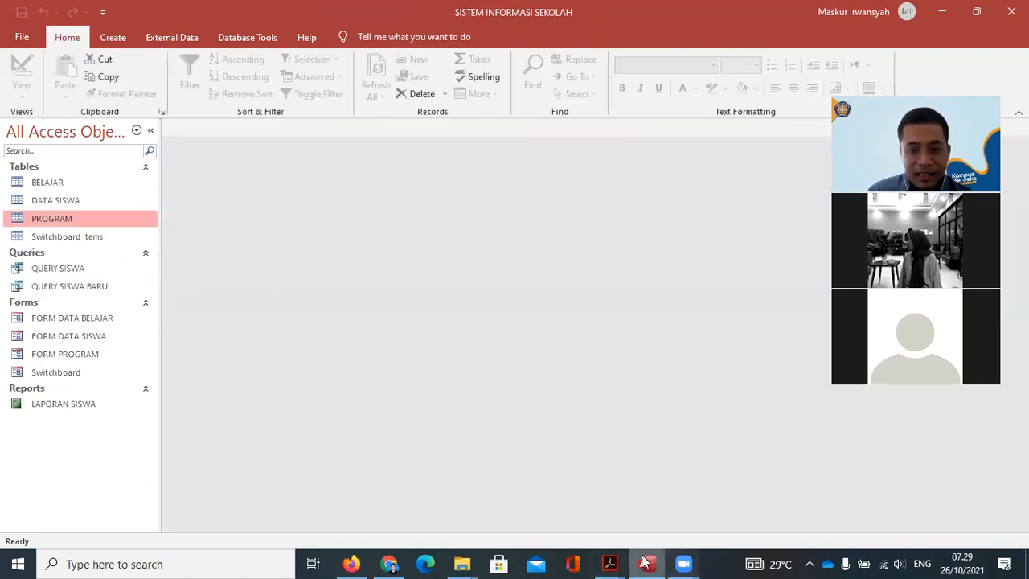
Read the form instructions in section 3 of Modul_8.pdf and examine the existing FORM DATA SISWA in Design View in Access
mouse_move(615, 561)
click(519, 506)
scroll(527, 302, down, 10)
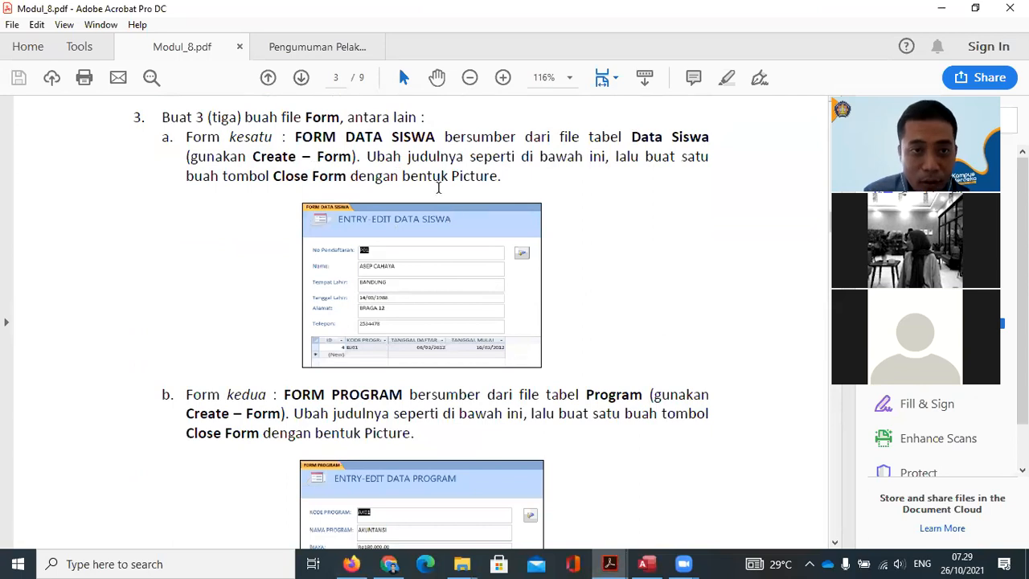
click(647, 563)
right_click(73, 339)
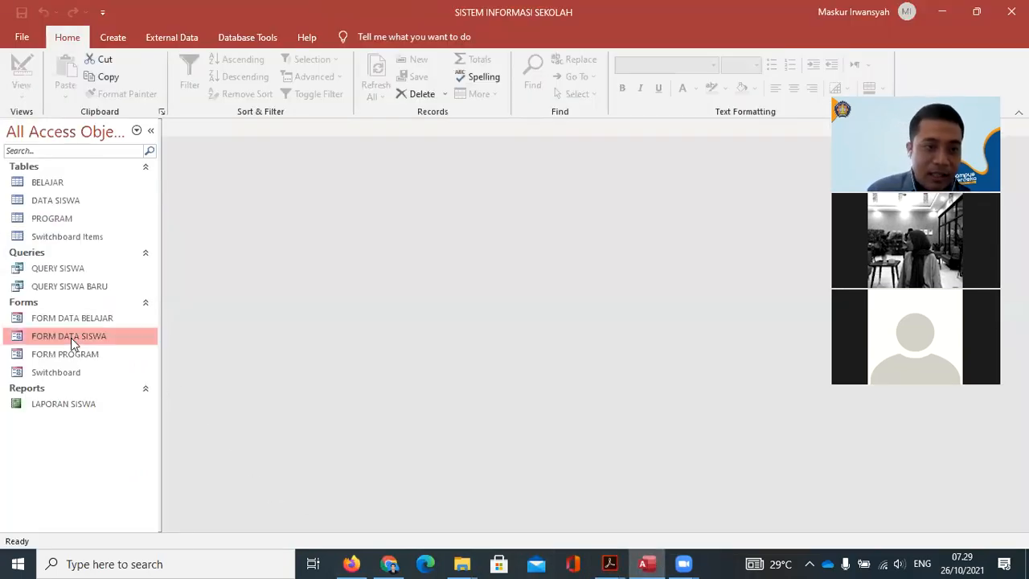
click(125, 366)
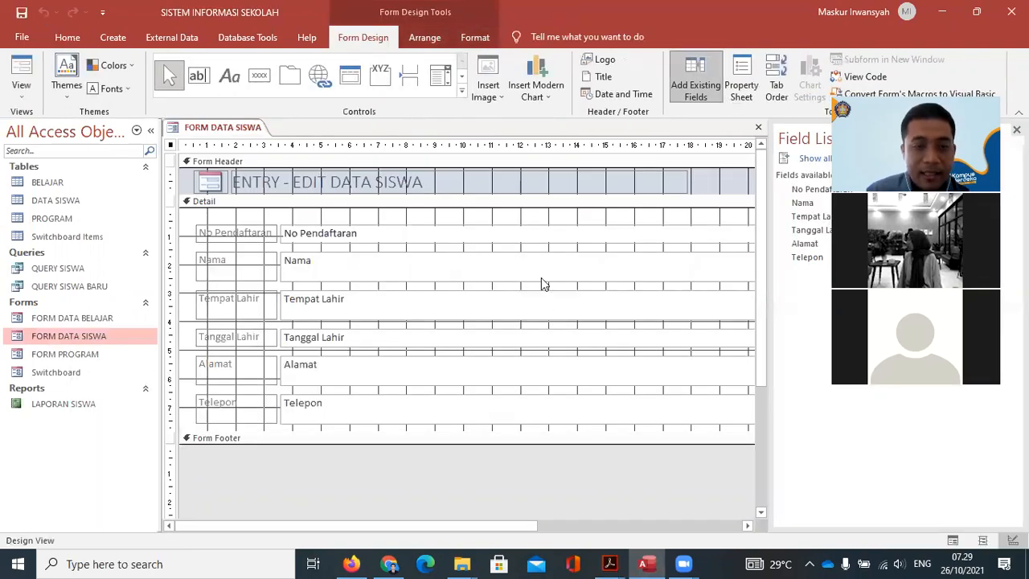
right_click(236, 134)
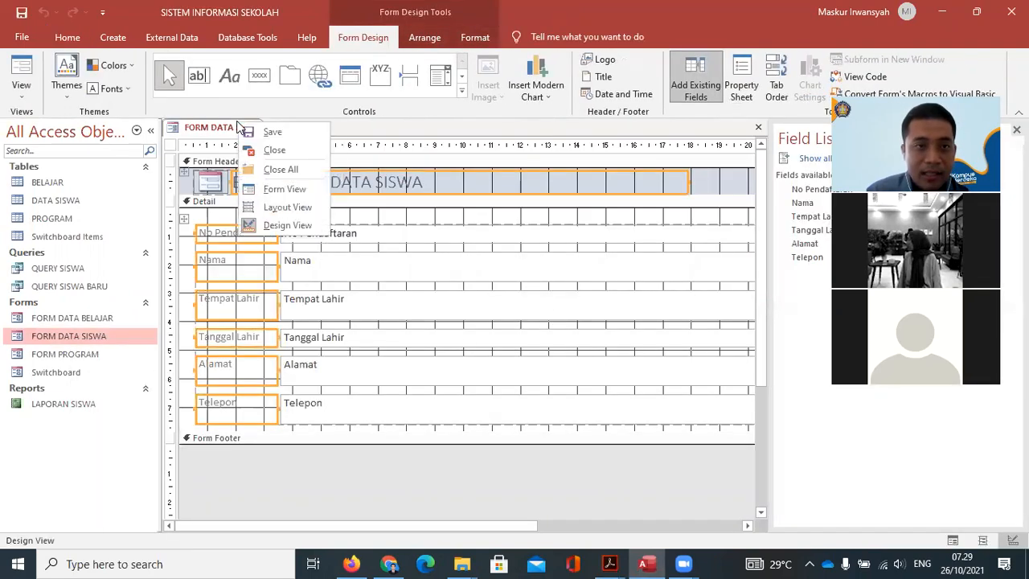
click(273, 149)
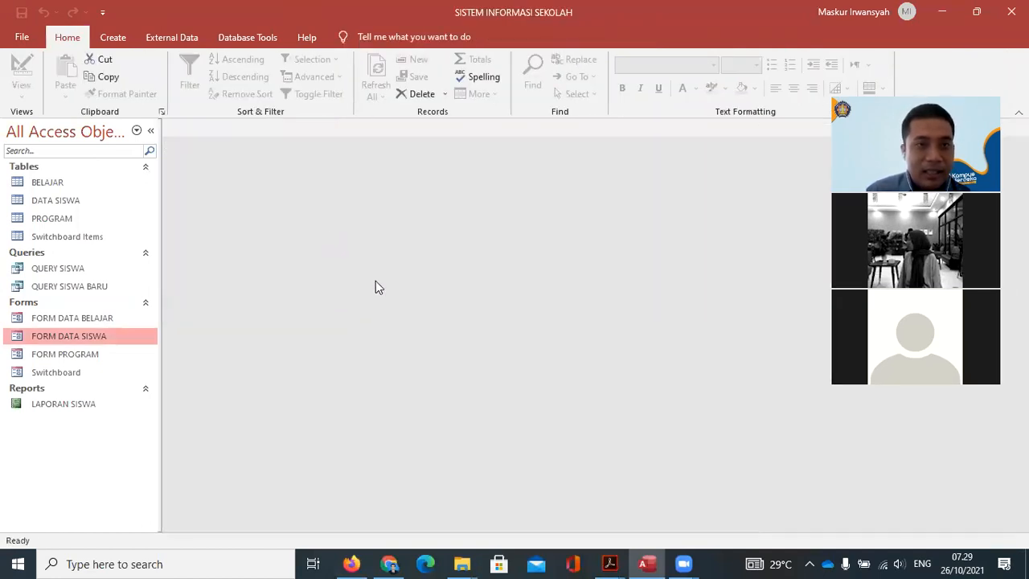
Check the FORM DATA SISWA instructions in Modul_8.pdf and start the Form Wizard in Access
click(113, 37)
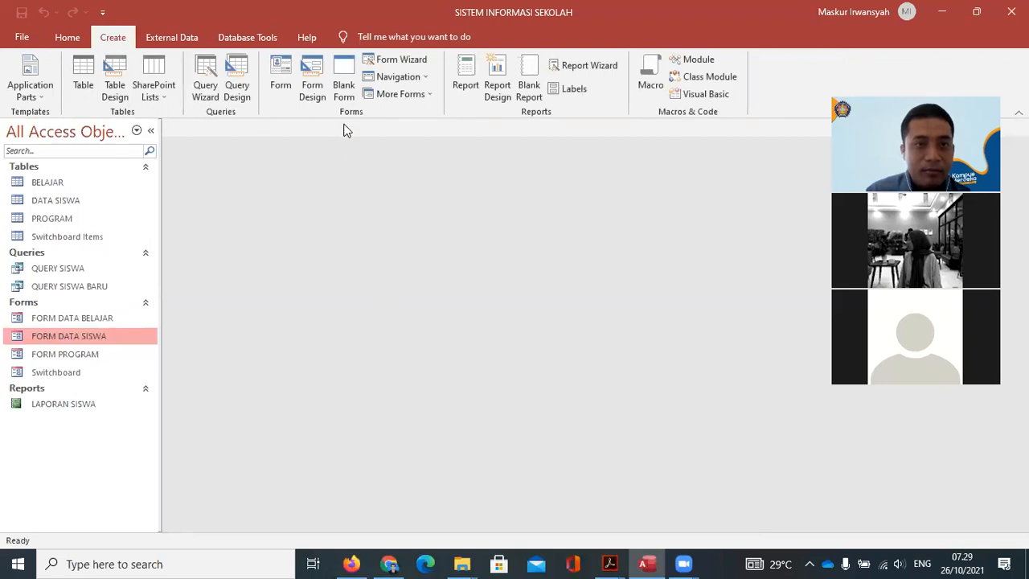
mouse_move(610, 563)
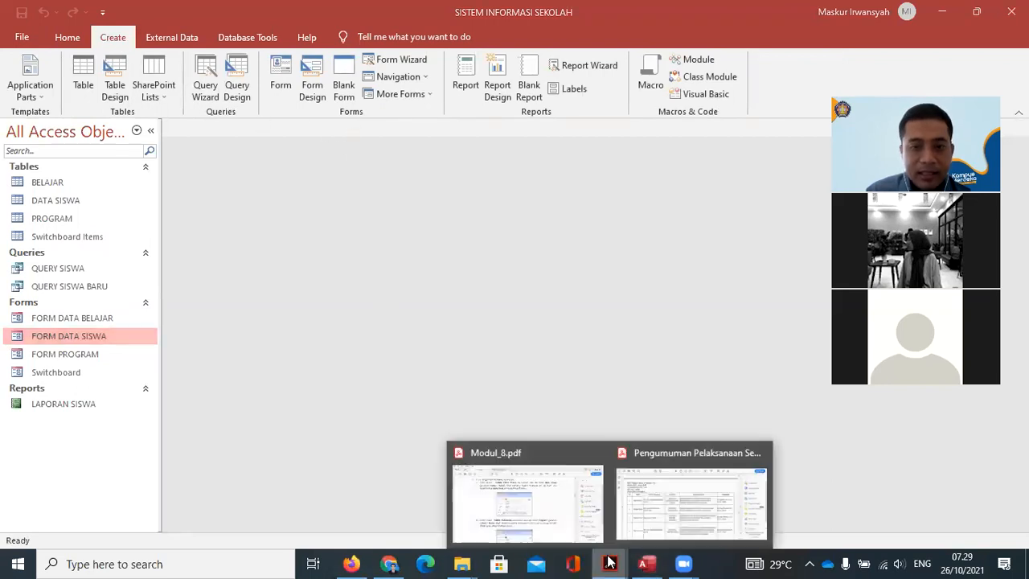
click(572, 531)
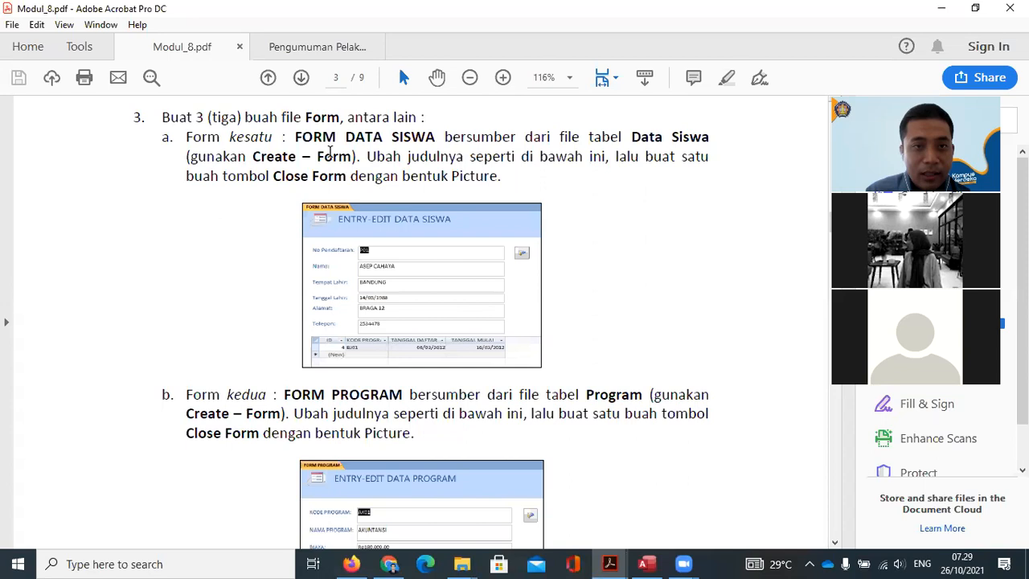
click(647, 564)
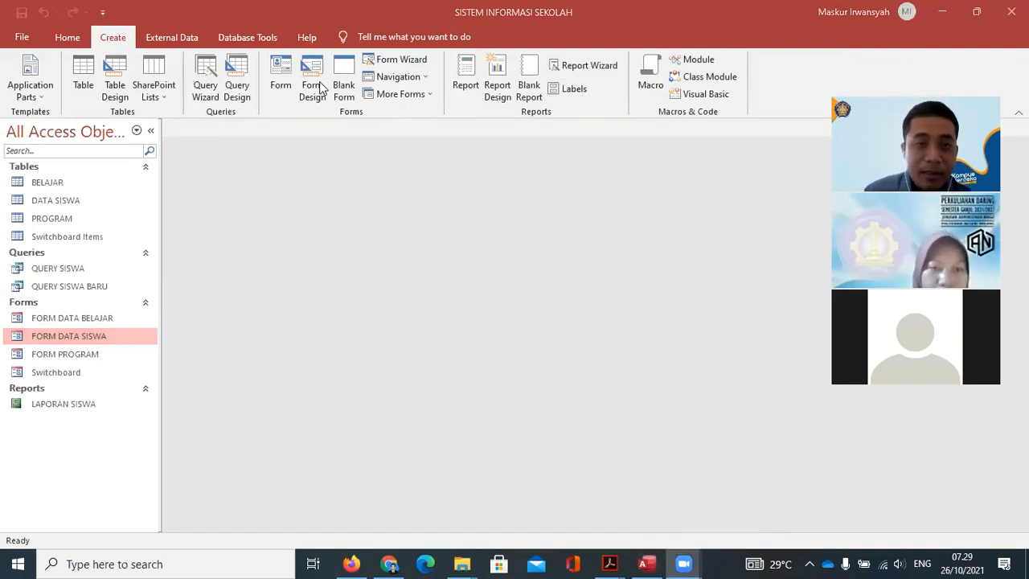
click(391, 61)
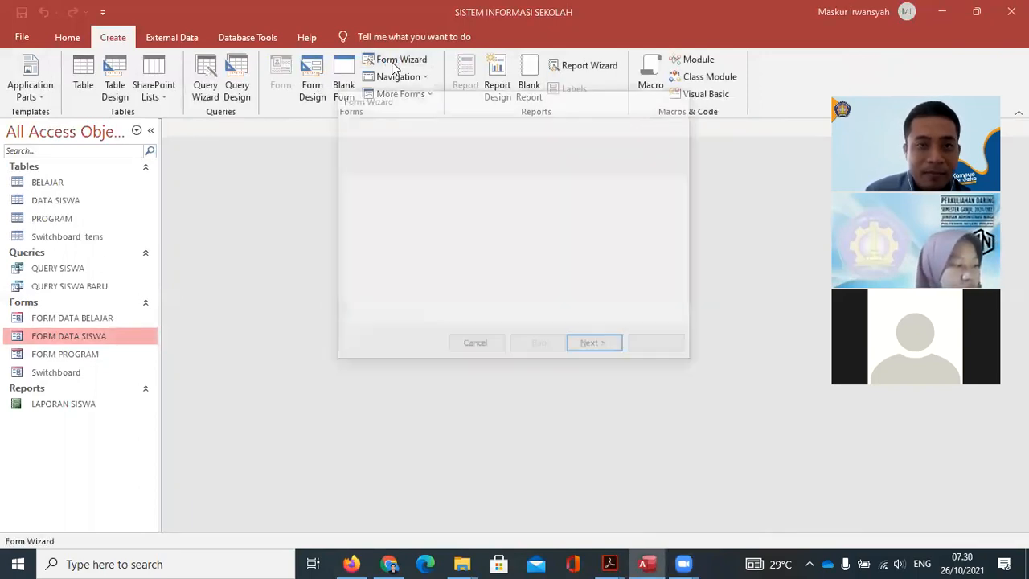
Include all DATA SISWA fields in the new form and proceed to the layout choice, comparing with the example form in Modul_8.pdf
click(609, 564)
click(567, 538)
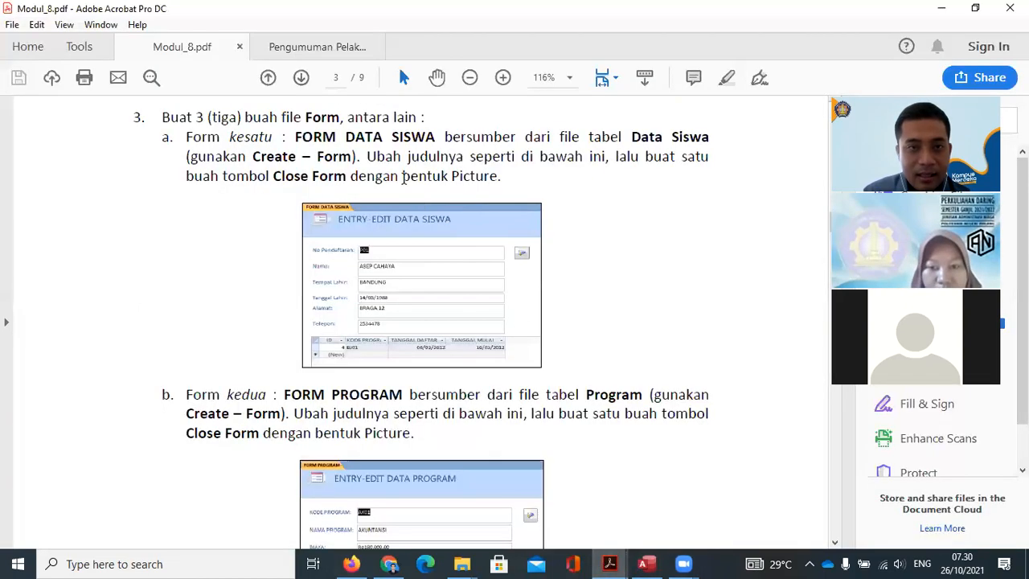
click(647, 563)
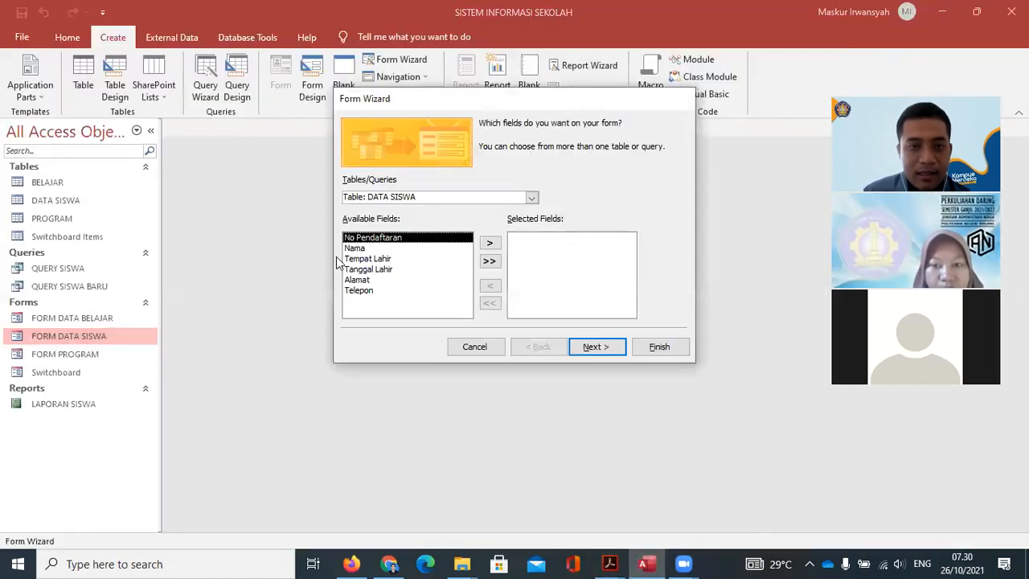
click(489, 260)
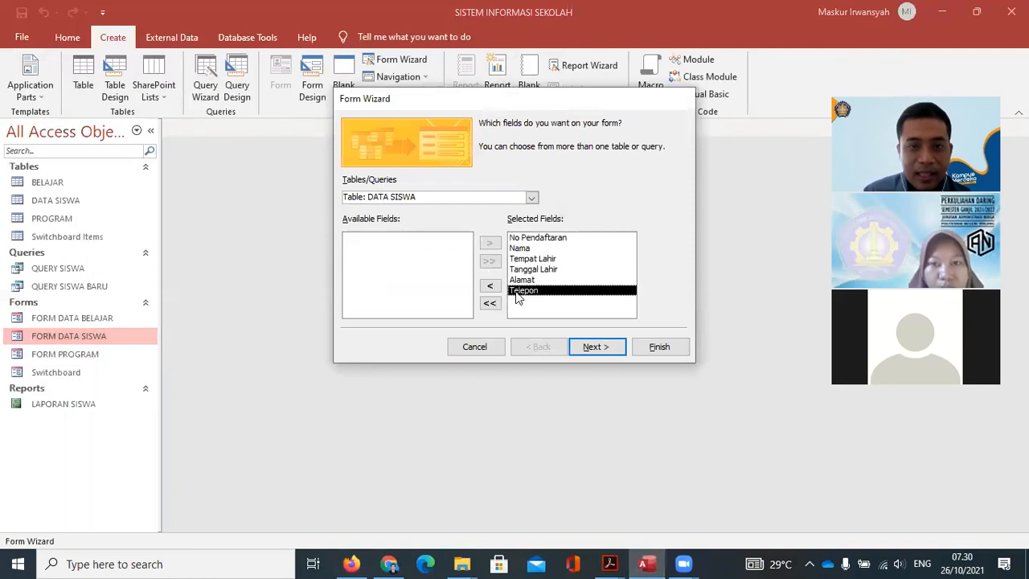
click(595, 358)
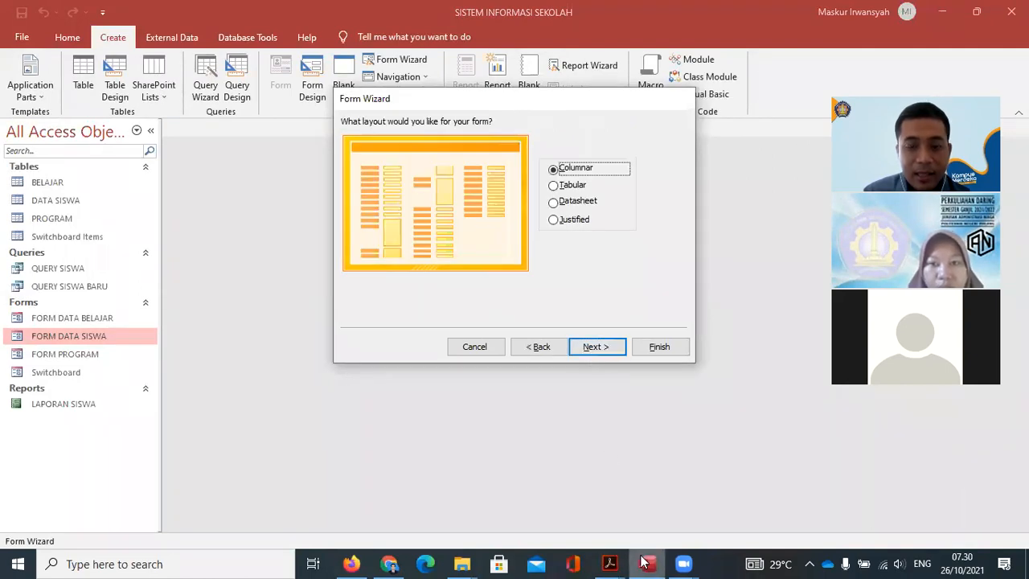
mouse_move(619, 561)
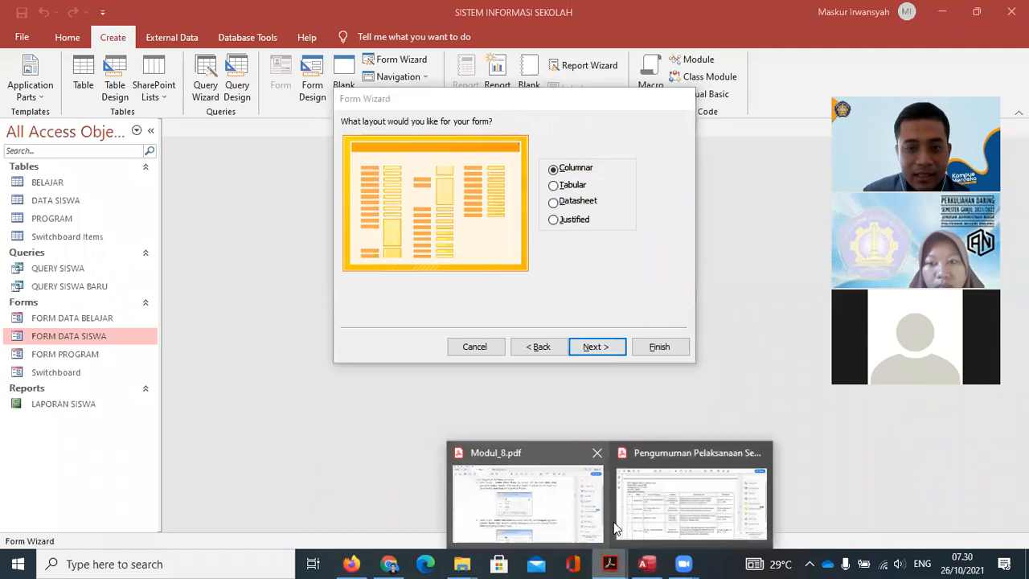
click(527, 503)
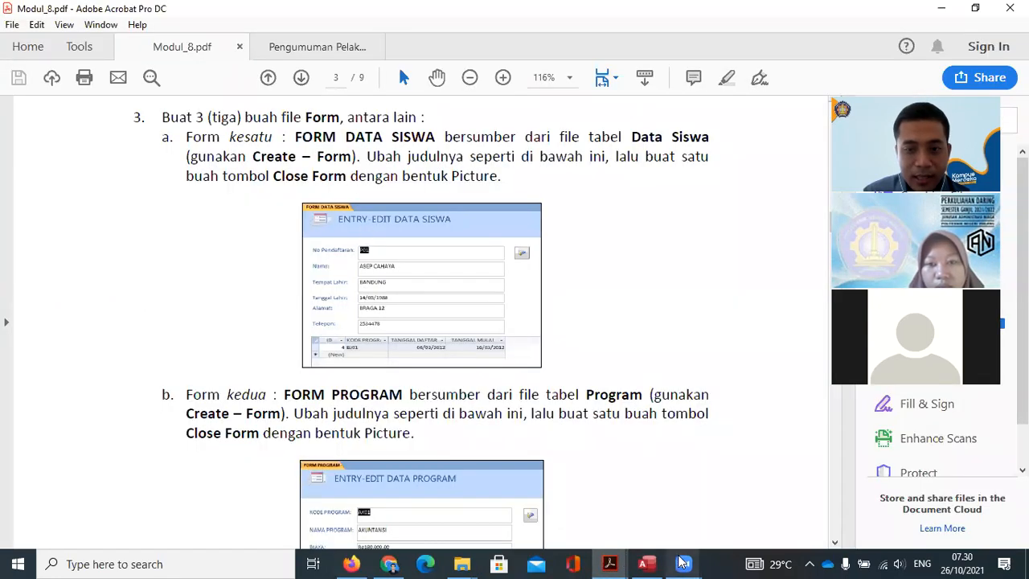
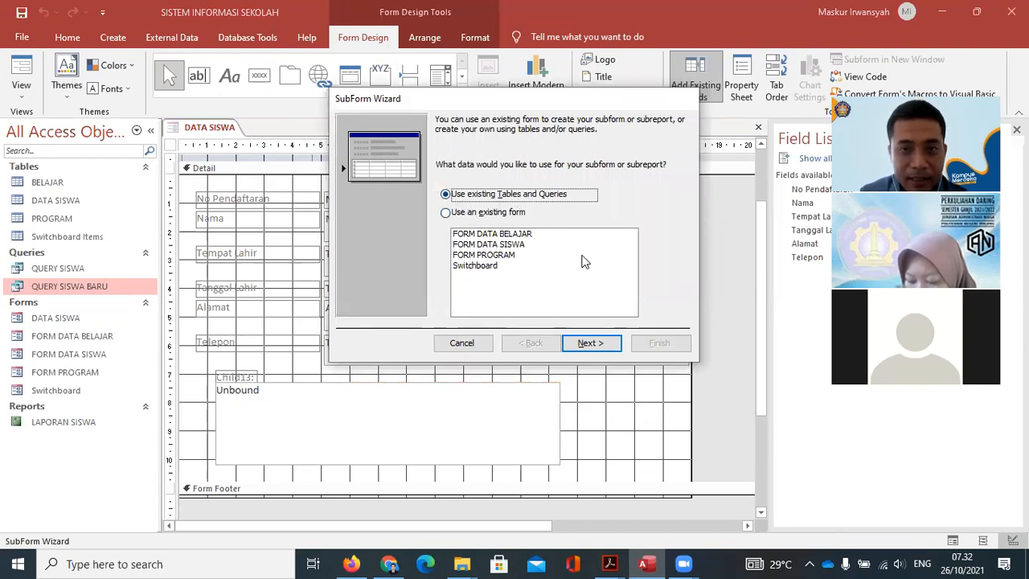
Base the subform on QUERY SISWA BARU and include its ID field, checking the example form in Modul_8.pdf
click(594, 344)
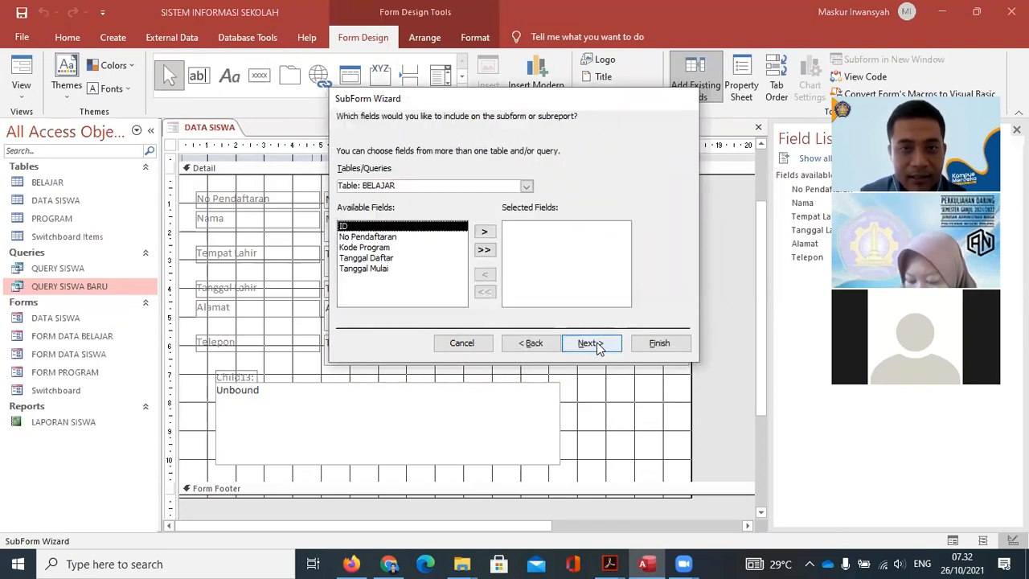
click(526, 186)
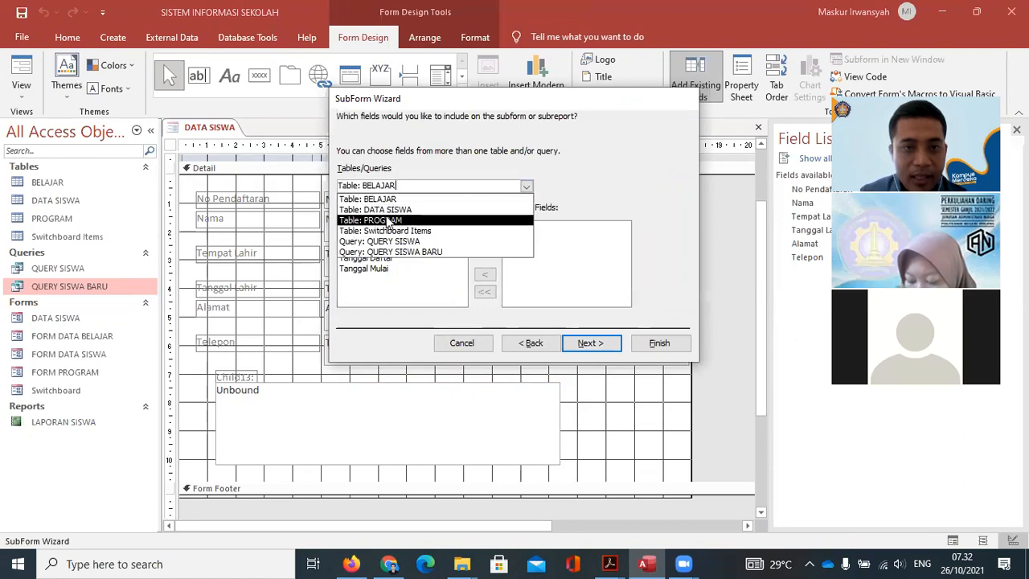
click(393, 252)
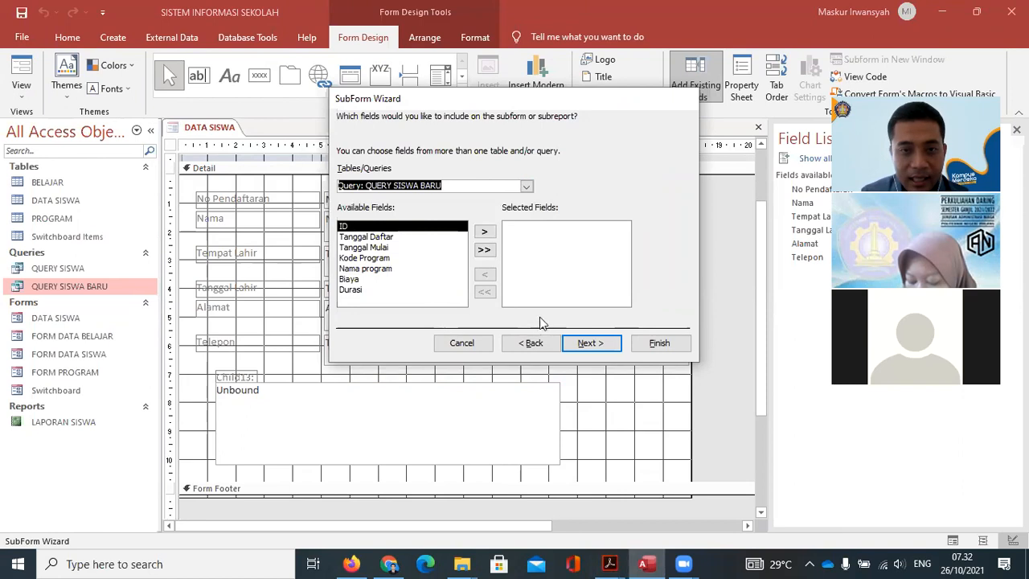
click(485, 232)
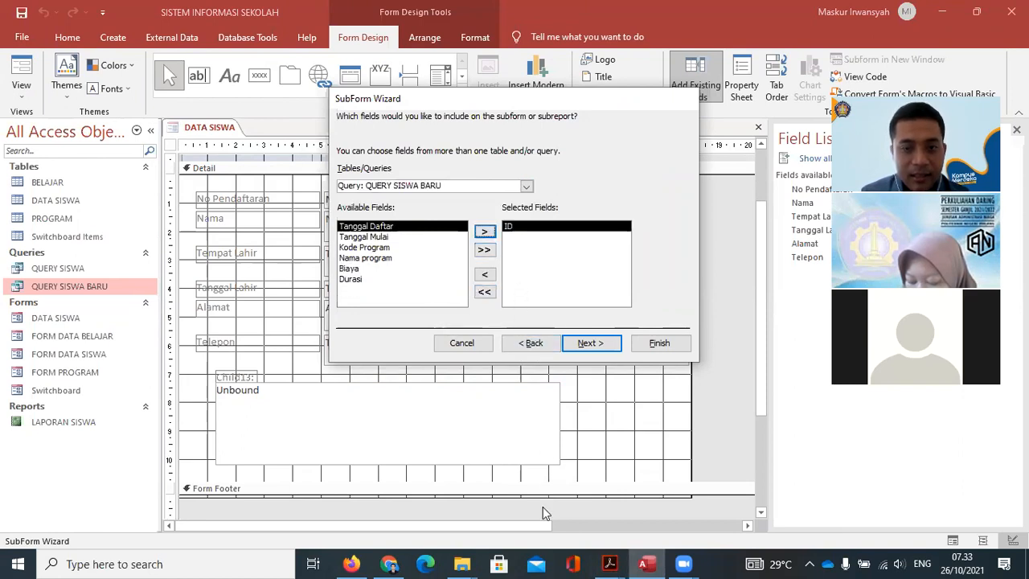
click(576, 524)
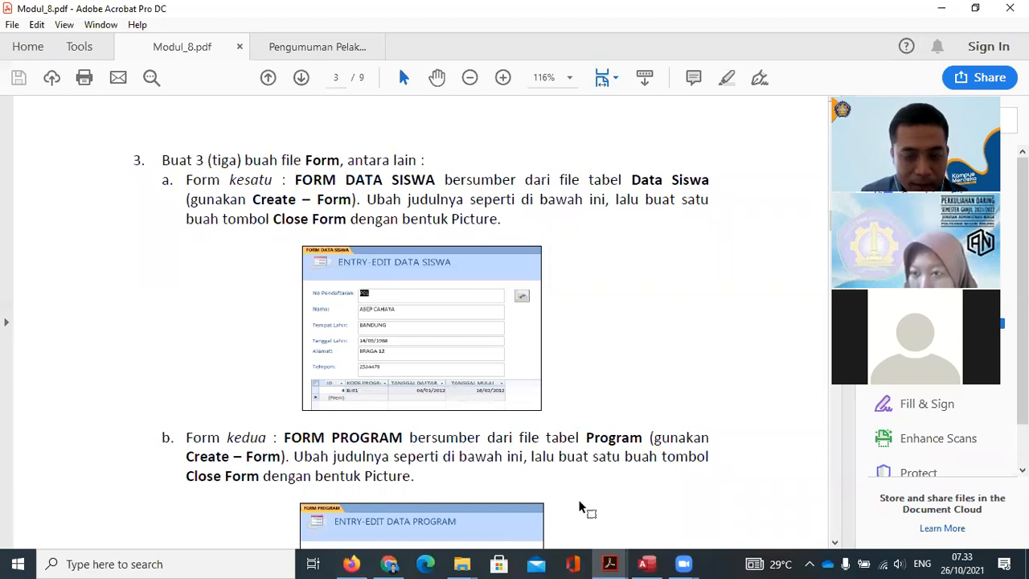
click(647, 563)
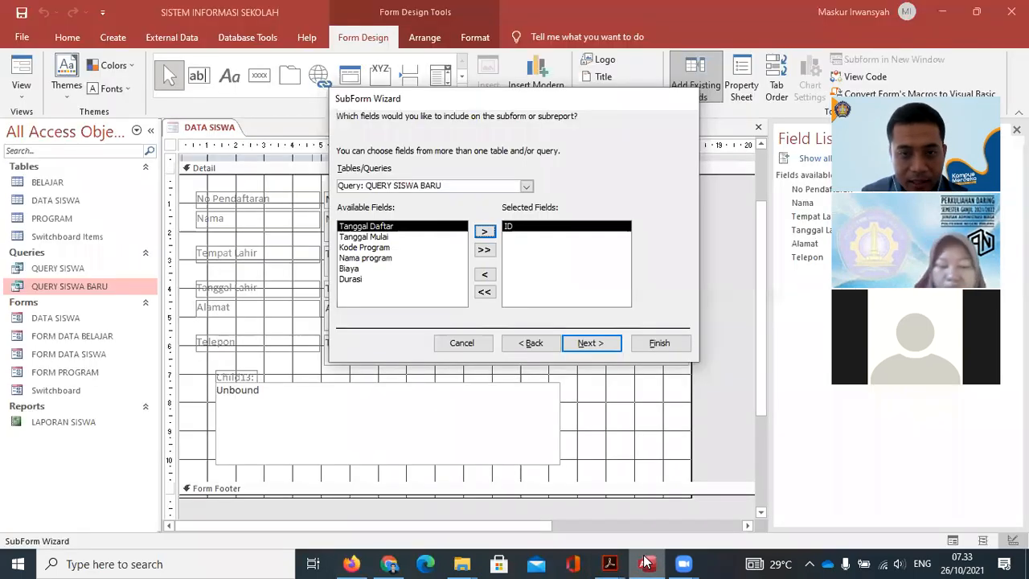
Include the Kode Program, Tanggal Daftar and Tanggal Mulai fields in the subform, in that order
click(366, 247)
click(484, 232)
click(394, 237)
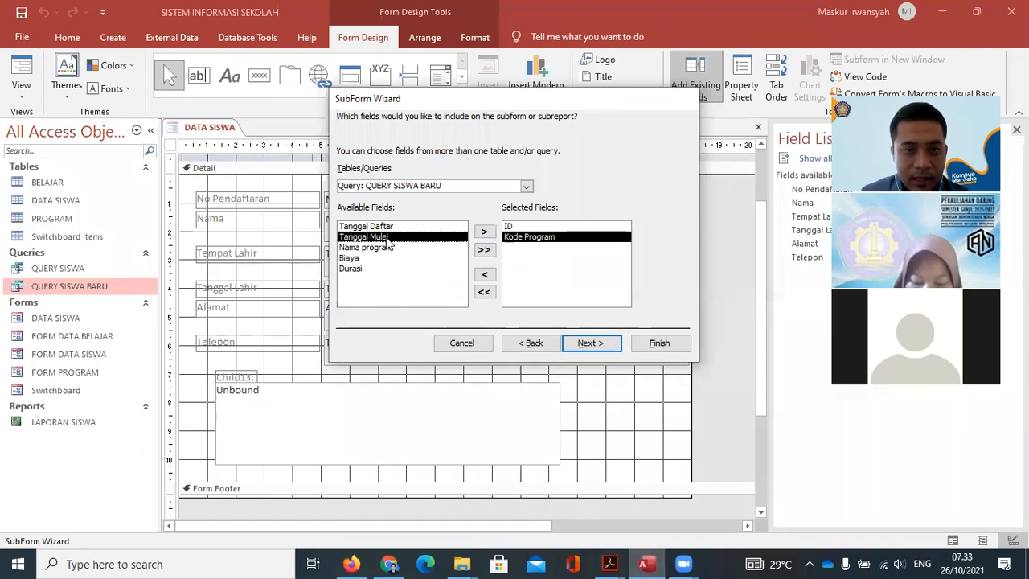
click(386, 226)
click(484, 231)
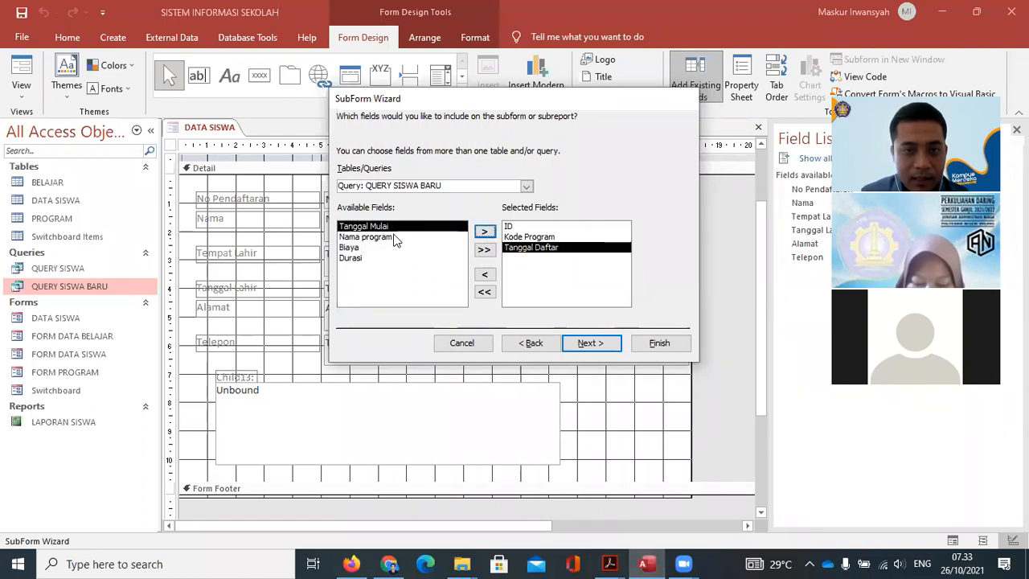
click(484, 232)
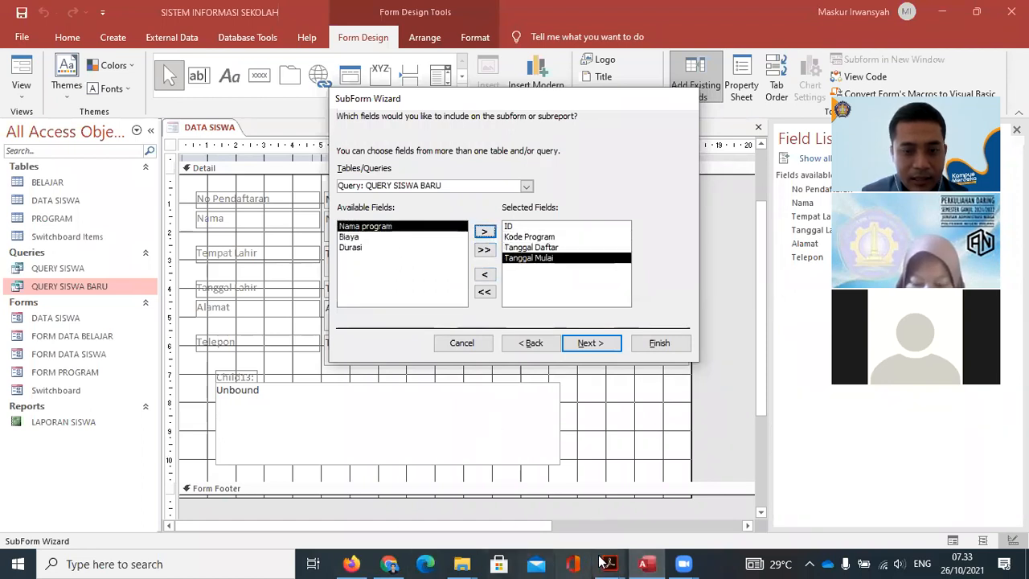
Compare the chosen fields with Modul_8.pdf and finish the subform without linking fields, under the name QUERY SISWA BARU subform
mouse_move(611, 562)
click(563, 514)
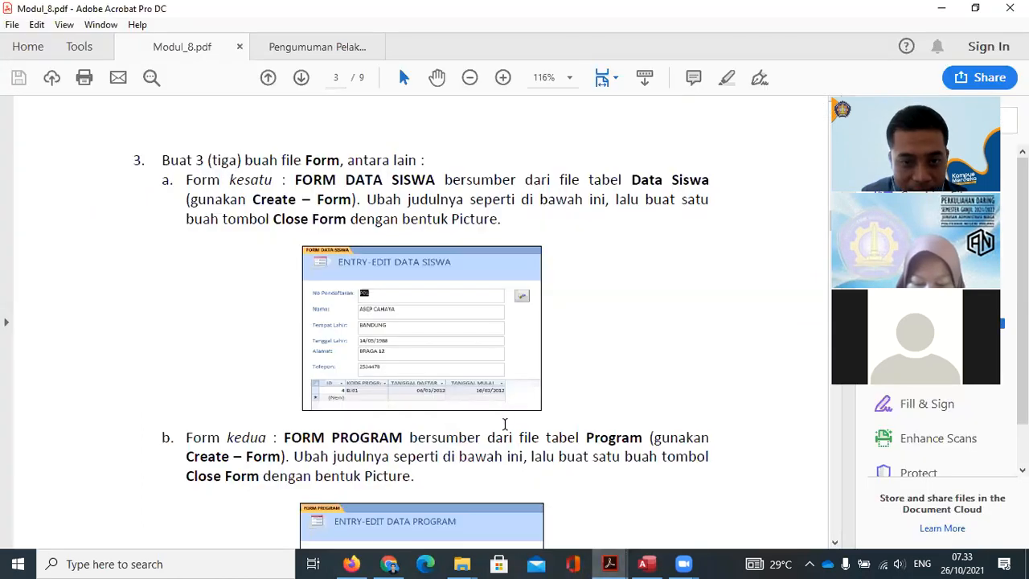
click(643, 564)
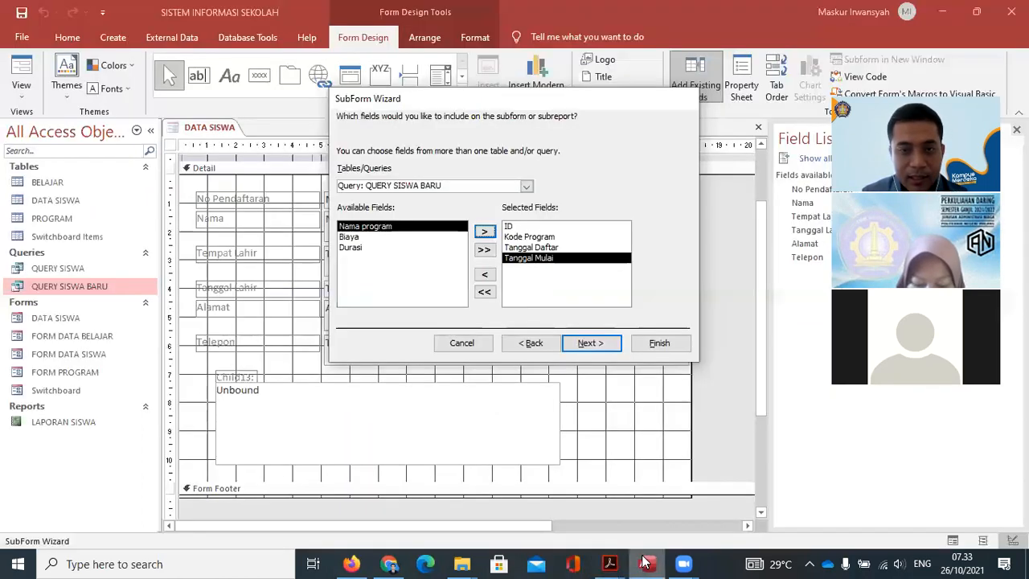
click(591, 343)
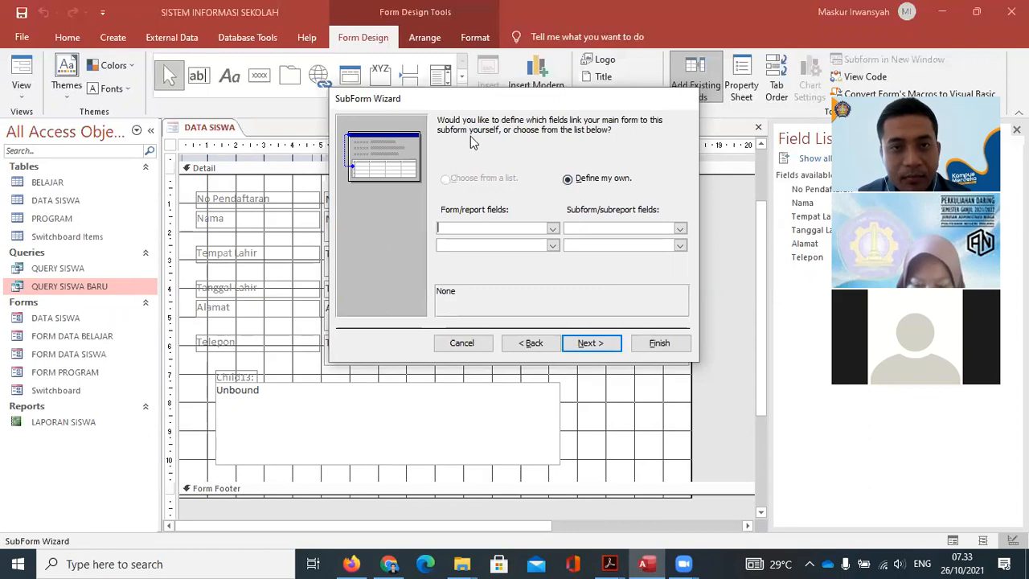
click(603, 345)
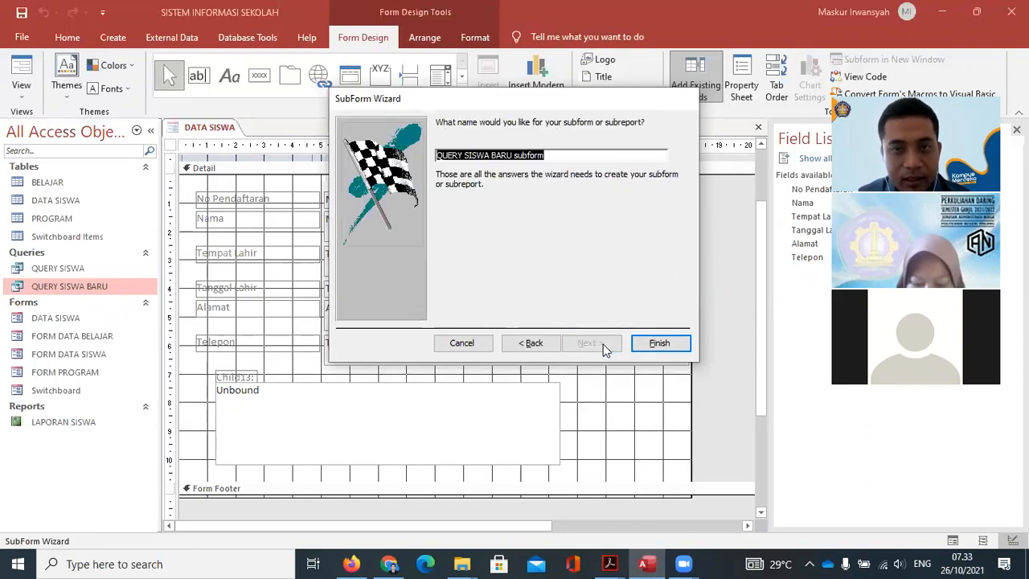
click(655, 342)
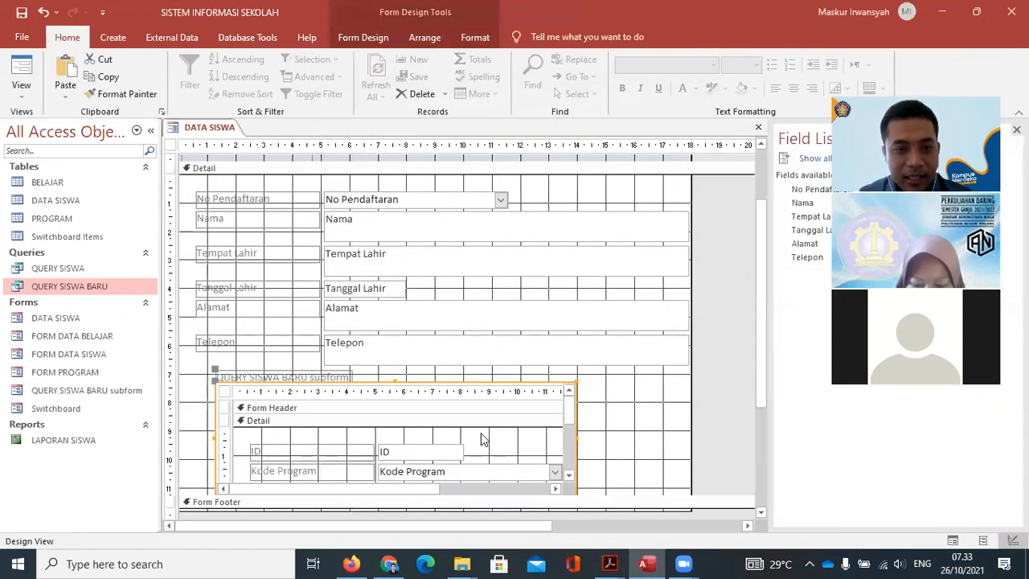
Try to open QUERY SISWA BARU subform in Design View while the DATA SISWA form is still open
click(569, 448)
drag(569, 450, 582, 402)
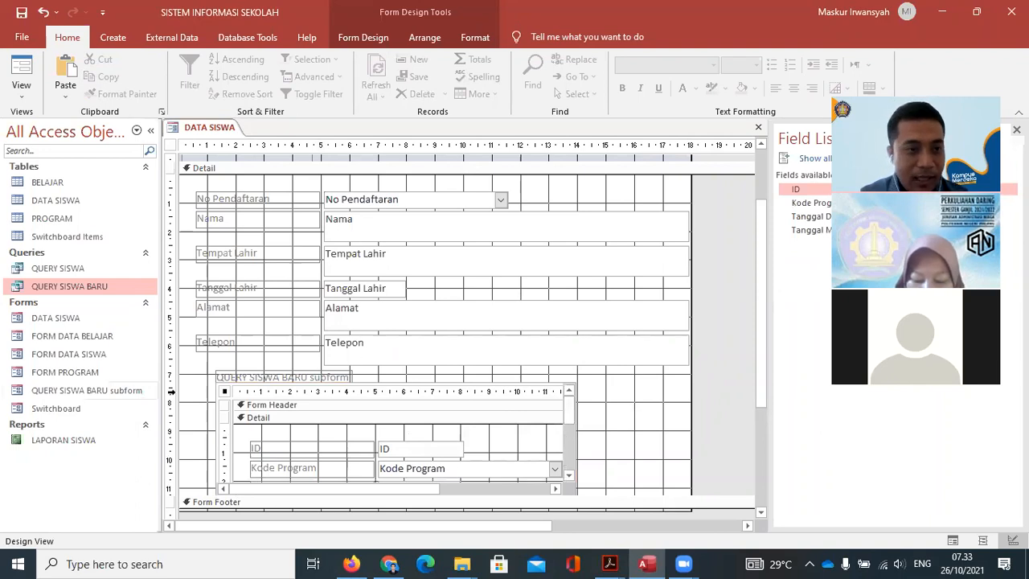
right_click(95, 392)
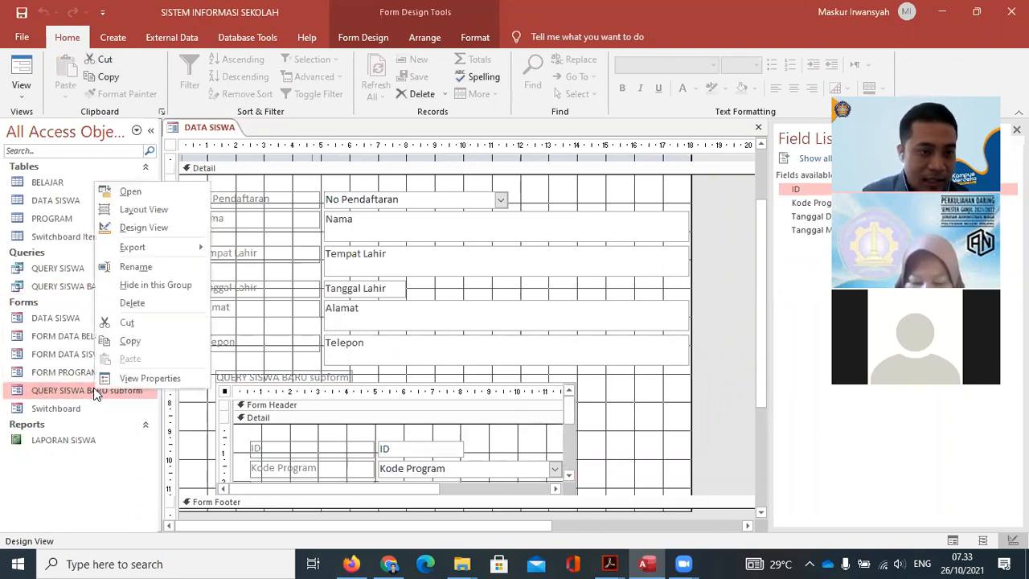
click(138, 228)
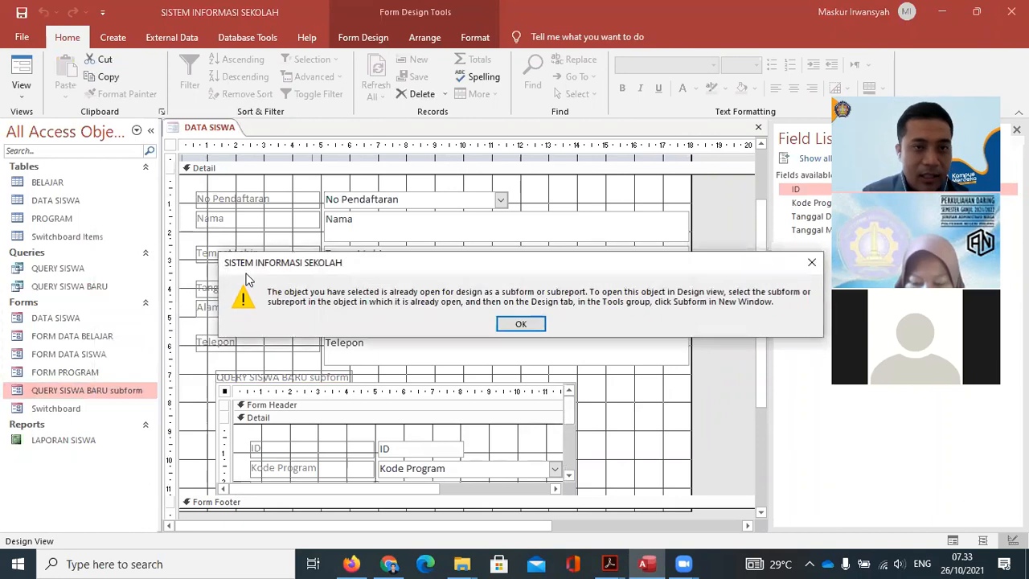
click(518, 323)
Save the DATA SISWA form with its new subform and close it
right_click(210, 134)
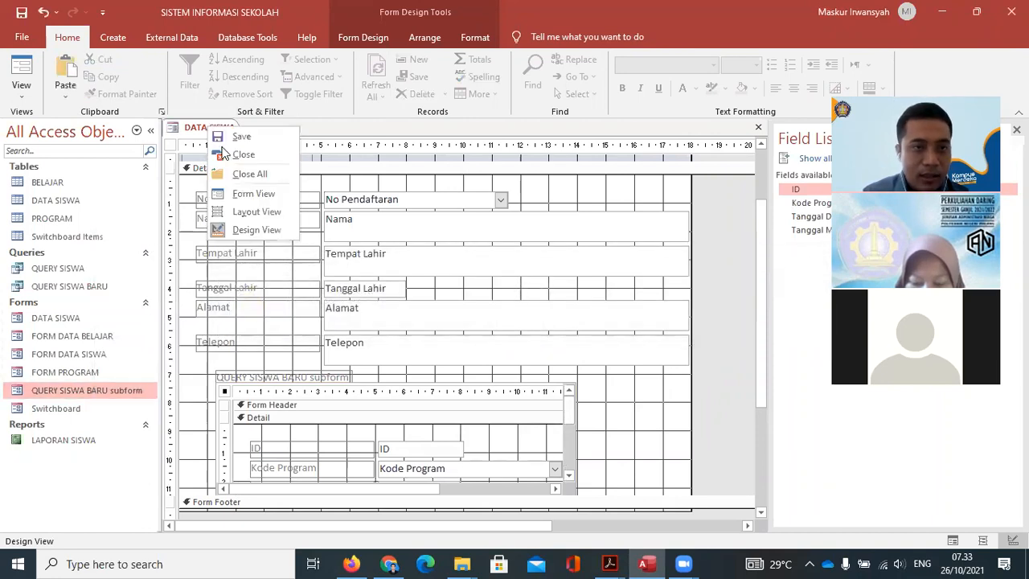
click(226, 136)
right_click(218, 131)
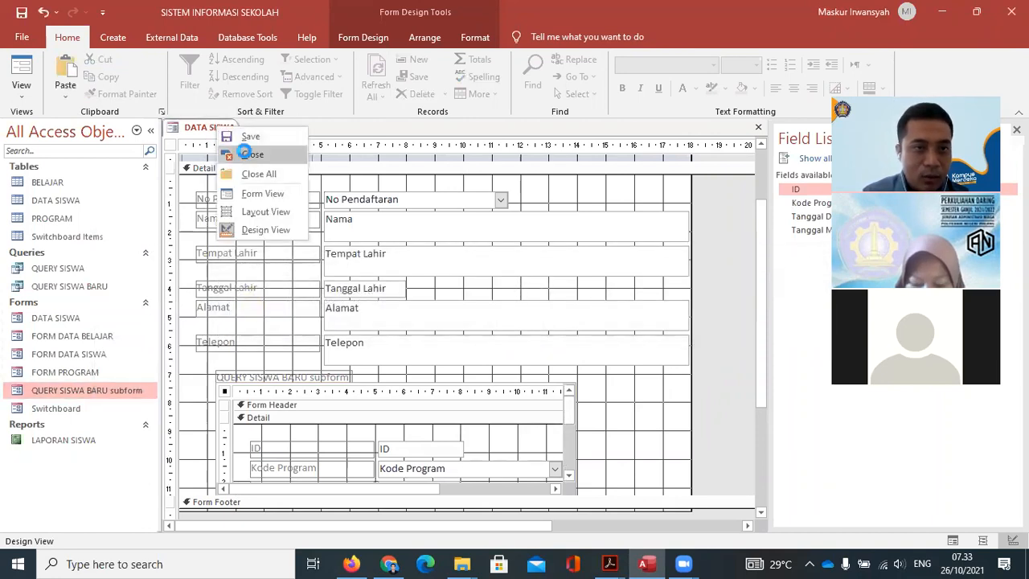
click(249, 154)
Open QUERY SISWA BARU subform in Design View and enlarge its Form Header to about 1.5 cm high and the form to about 19 cm wide
right_click(124, 389)
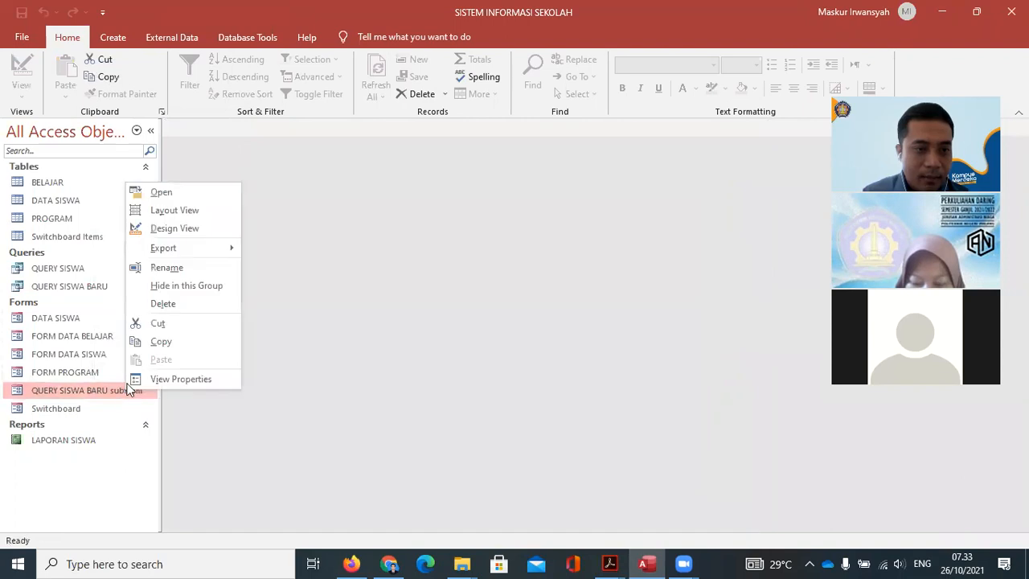
click(172, 228)
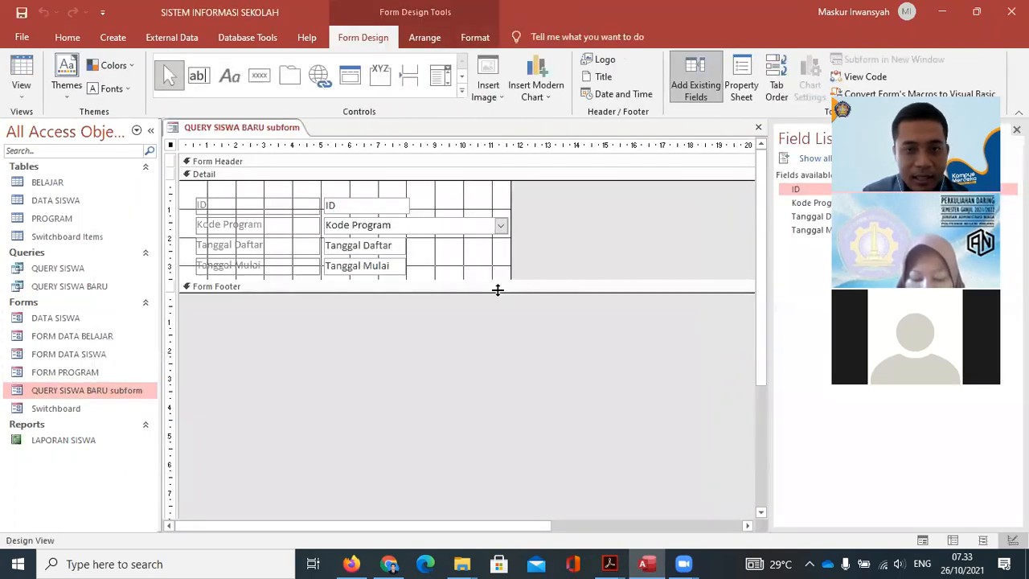
drag(460, 166, 464, 211)
drag(510, 181, 714, 203)
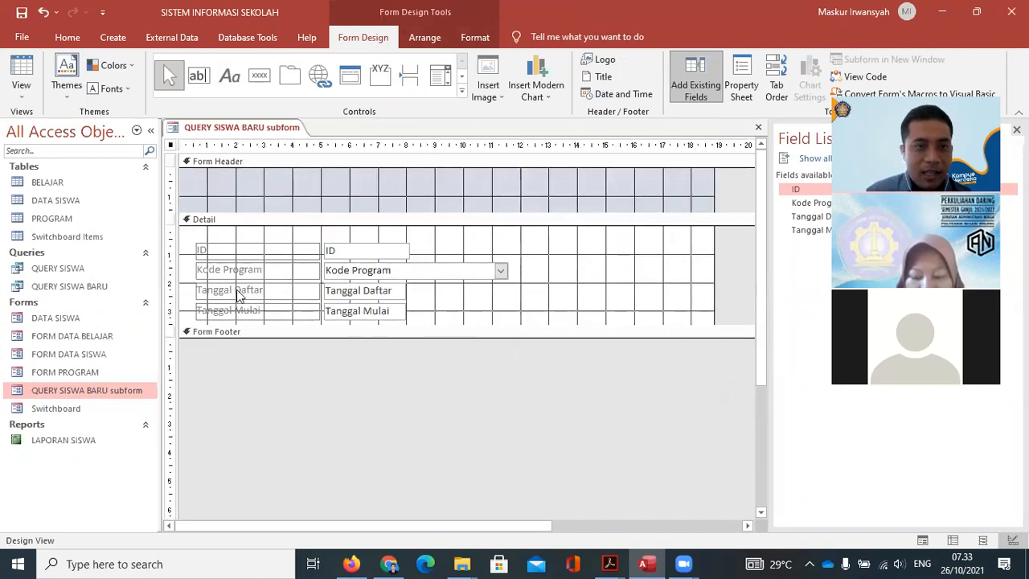
Try moving the ID label with its text box into the Form Header, and return both to the Detail section above Kode Program
click(237, 248)
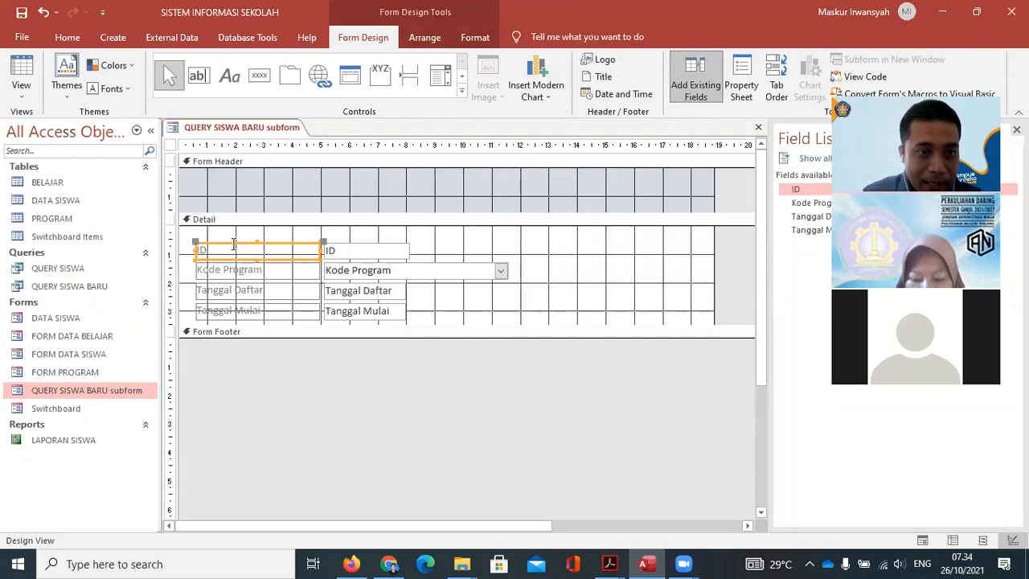
drag(230, 240, 241, 173)
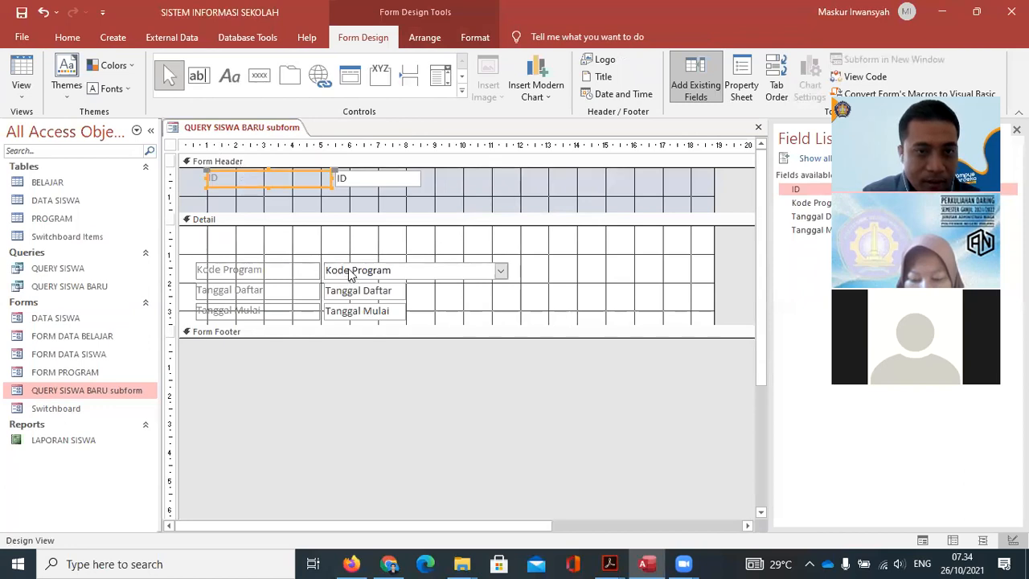
click(375, 180)
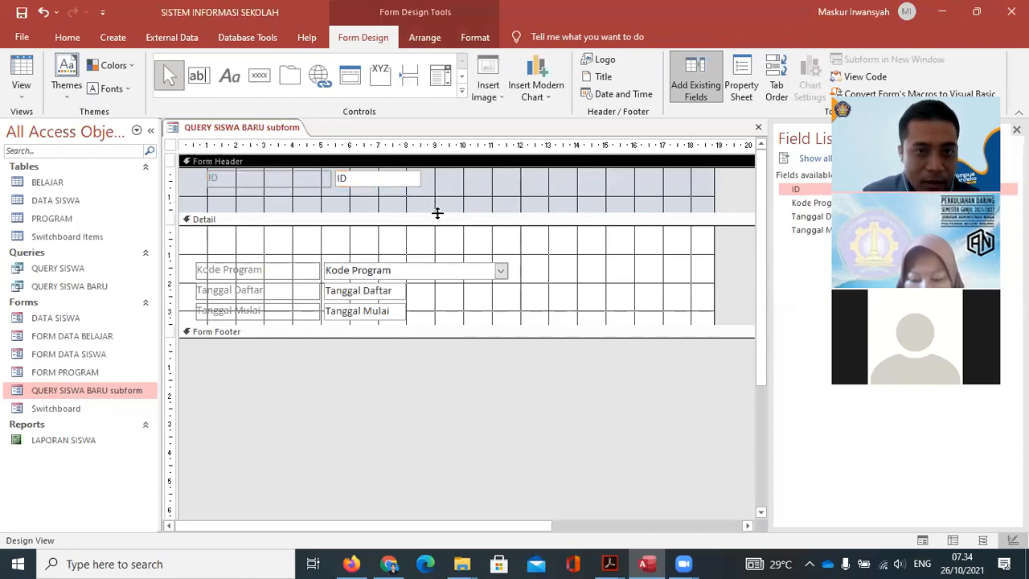
drag(397, 172, 292, 254)
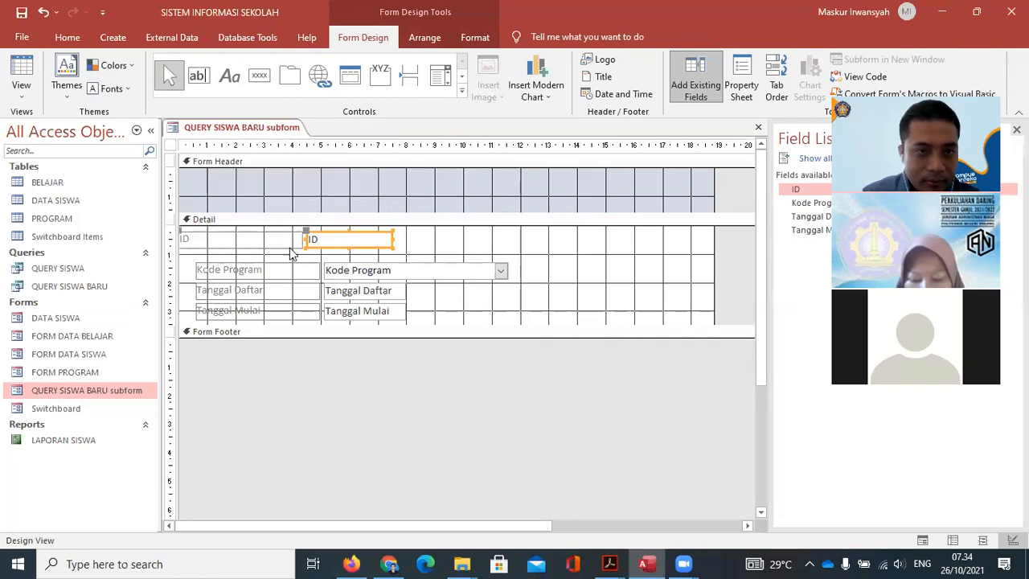
click(185, 250)
click(221, 240)
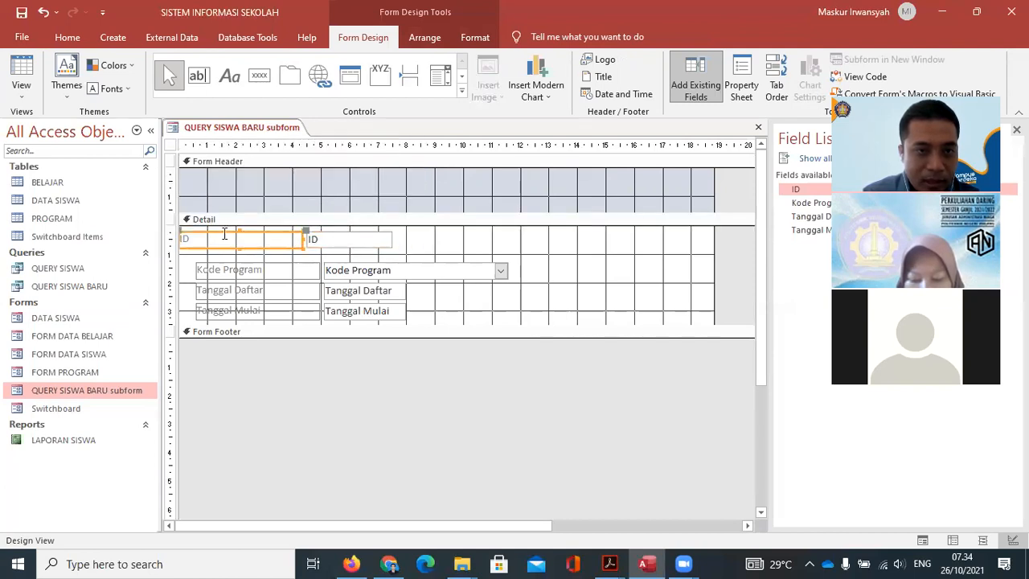
drag(220, 234, 244, 237)
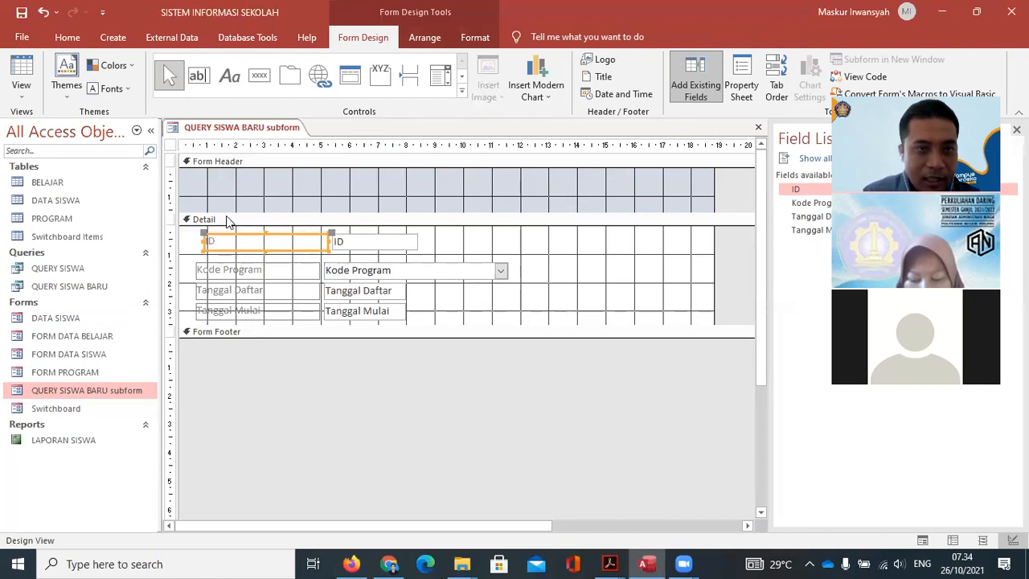
Move the ID label together with its text box from the Detail section into the Form Header
click(504, 249)
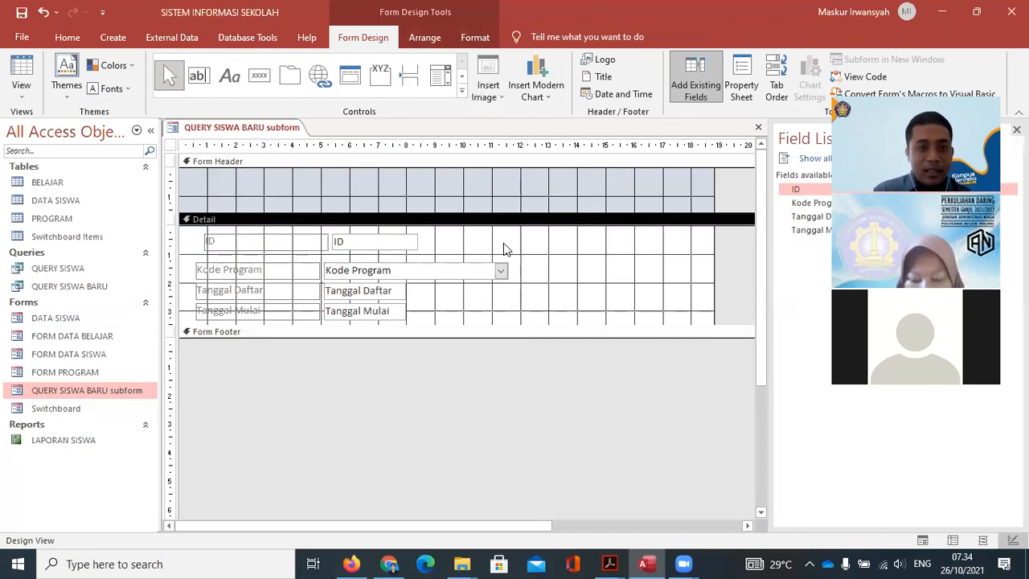
click(383, 241)
click(261, 241)
click(457, 244)
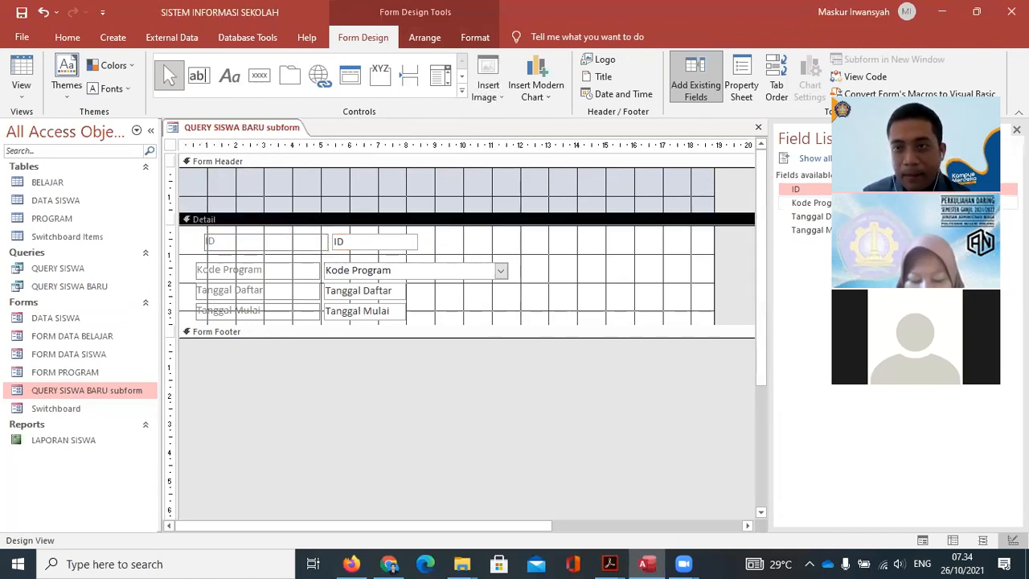
click(288, 245)
click(432, 251)
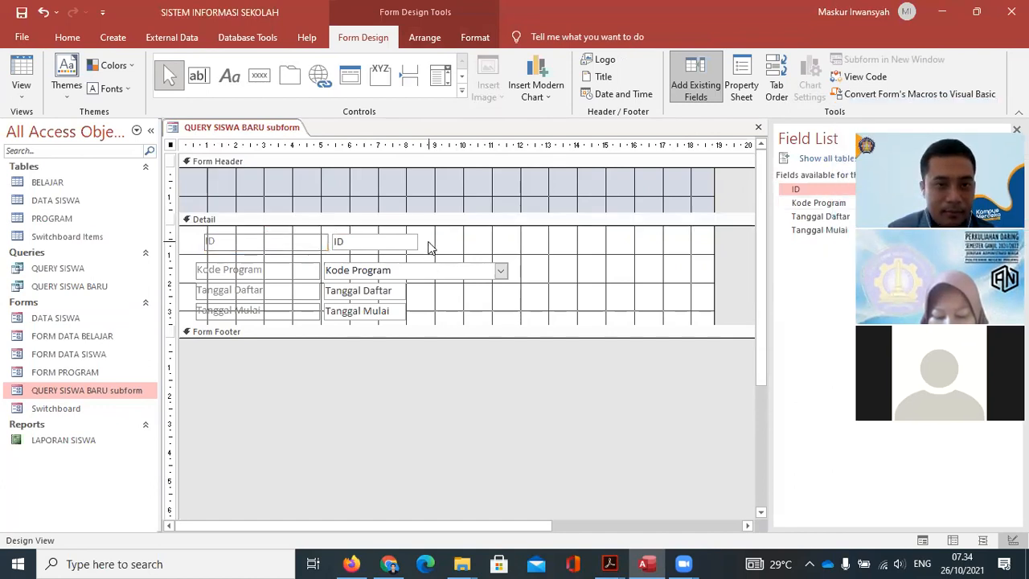
click(262, 243)
drag(262, 243, 263, 198)
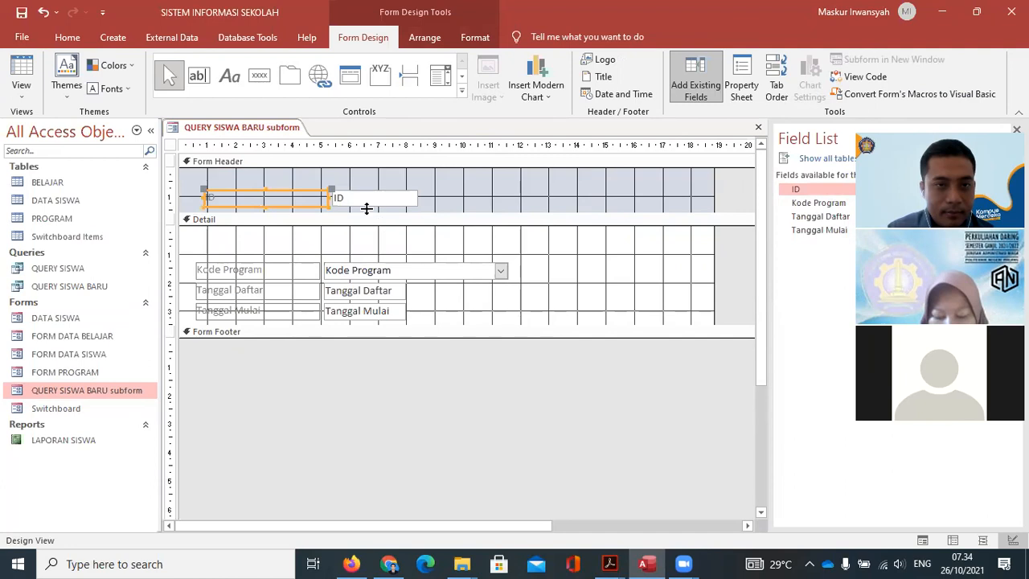
click(461, 197)
click(410, 200)
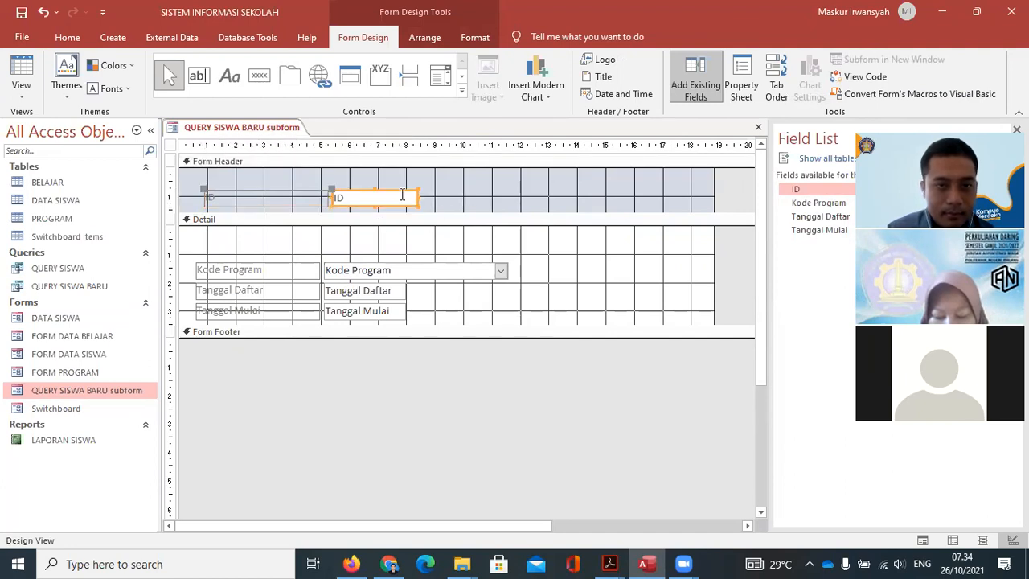
click(314, 258)
drag(255, 236, 344, 205)
click(343, 202)
click(361, 215)
click(360, 202)
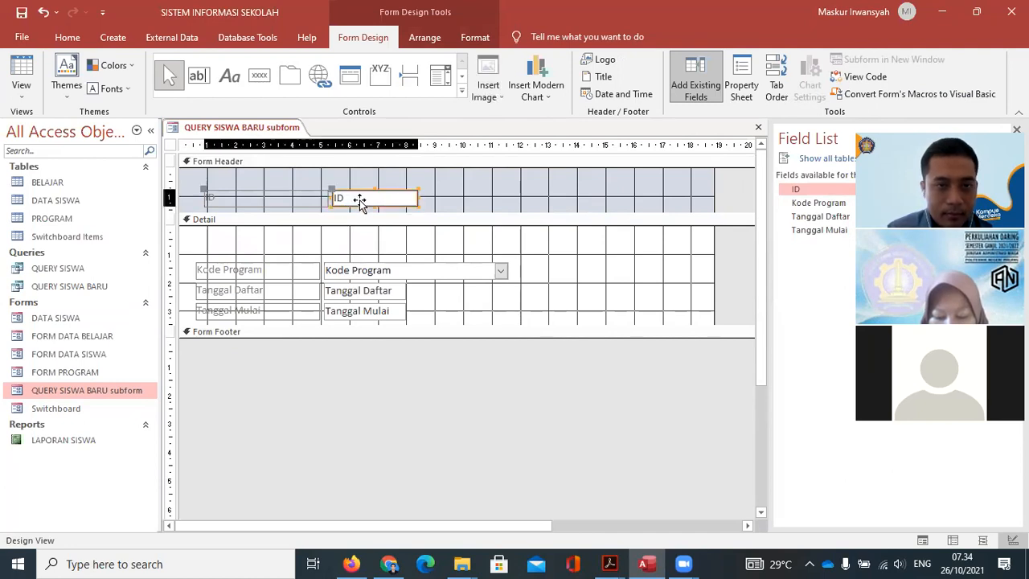
click(357, 212)
click(372, 199)
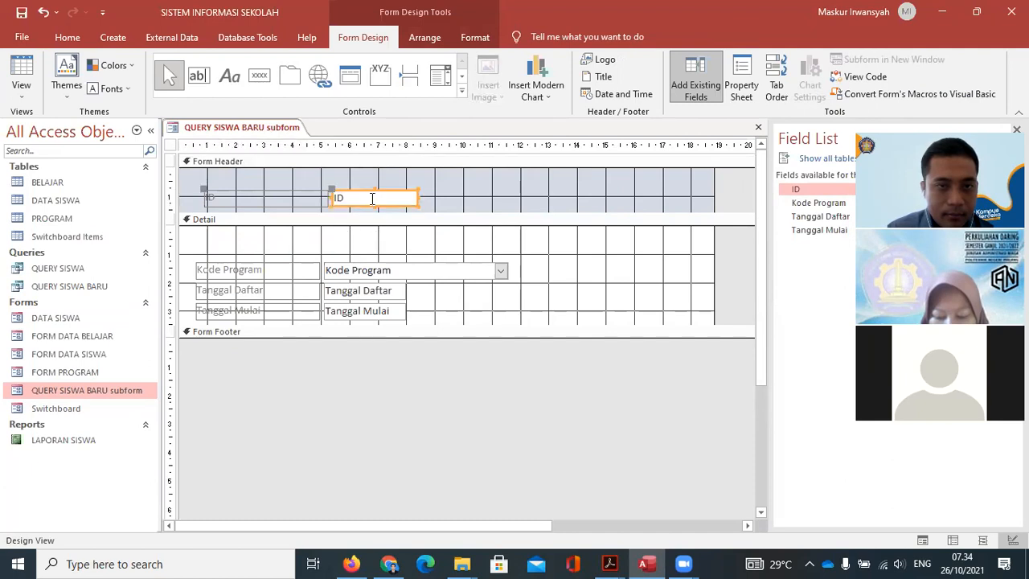
click(290, 197)
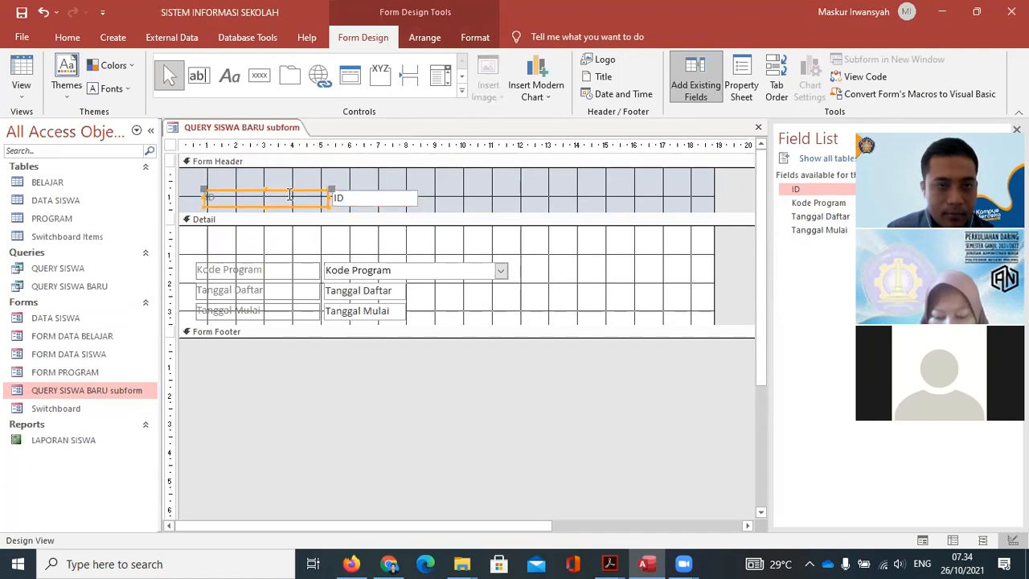
click(482, 203)
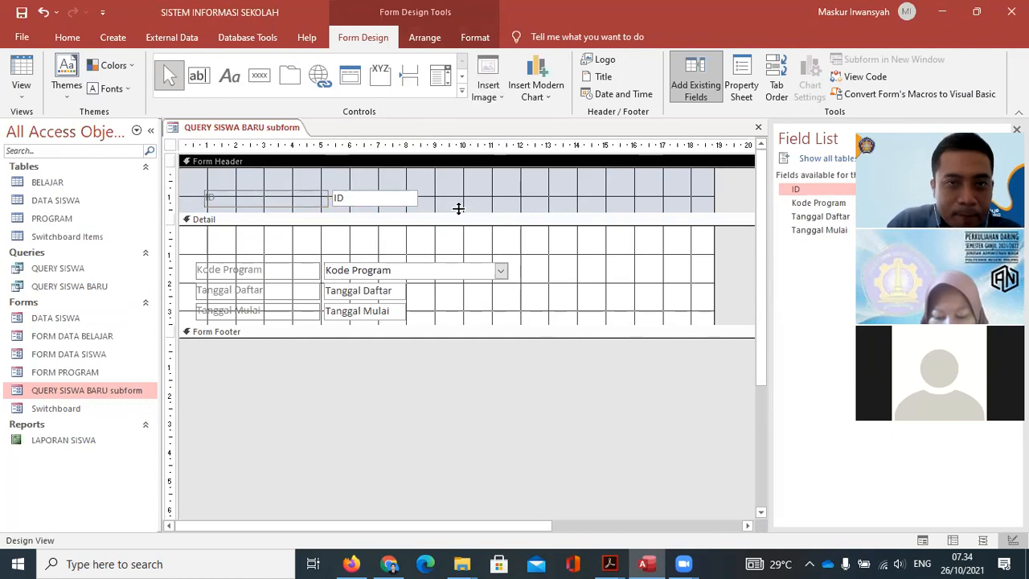
click(350, 206)
click(275, 193)
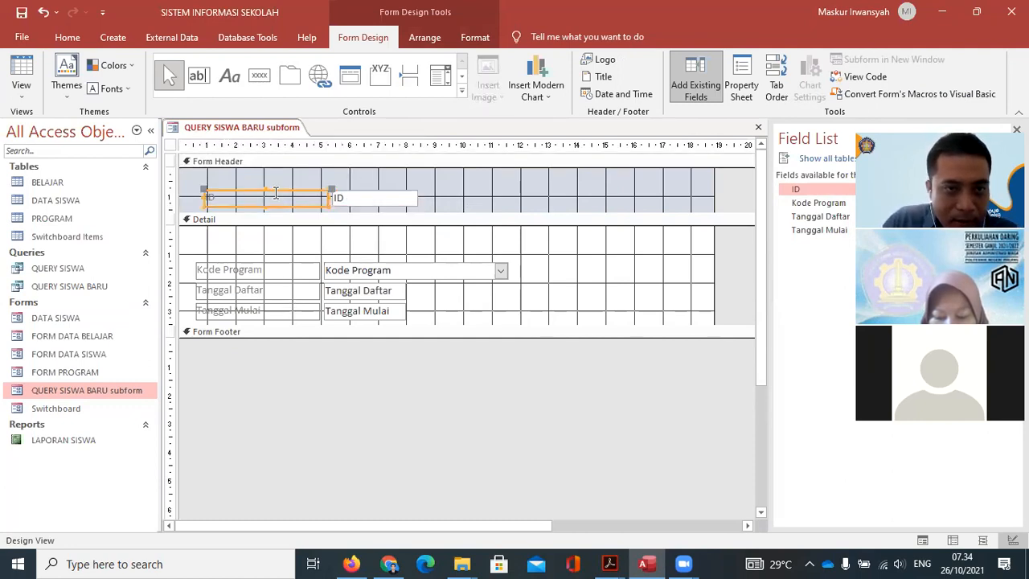
Move the ID label with its text box out of the Form Header and back into the Detail section above Kode Program
drag(273, 193, 275, 172)
click(363, 193)
click(378, 176)
drag(385, 169, 241, 239)
click(248, 238)
drag(407, 231, 293, 239)
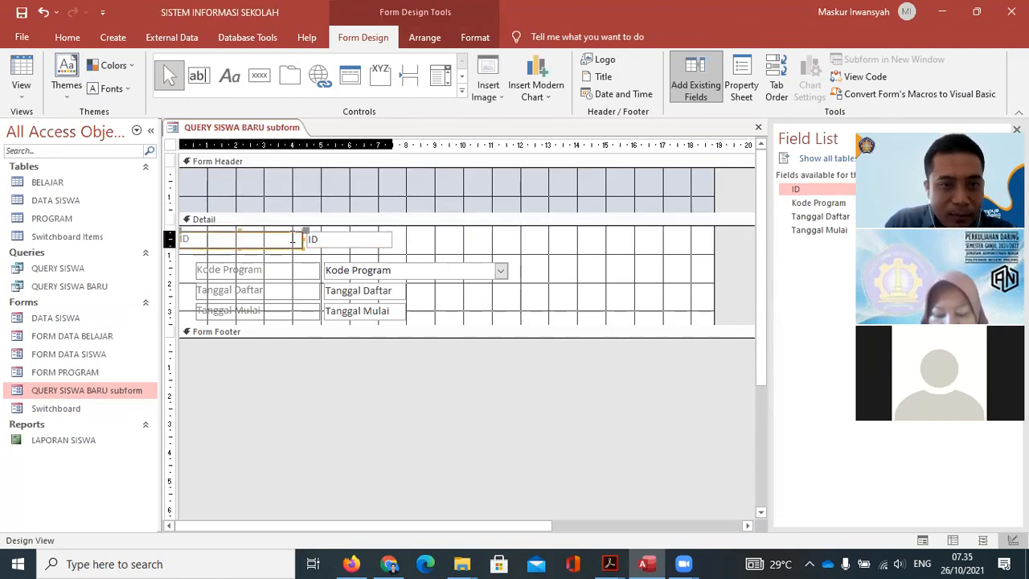
click(331, 238)
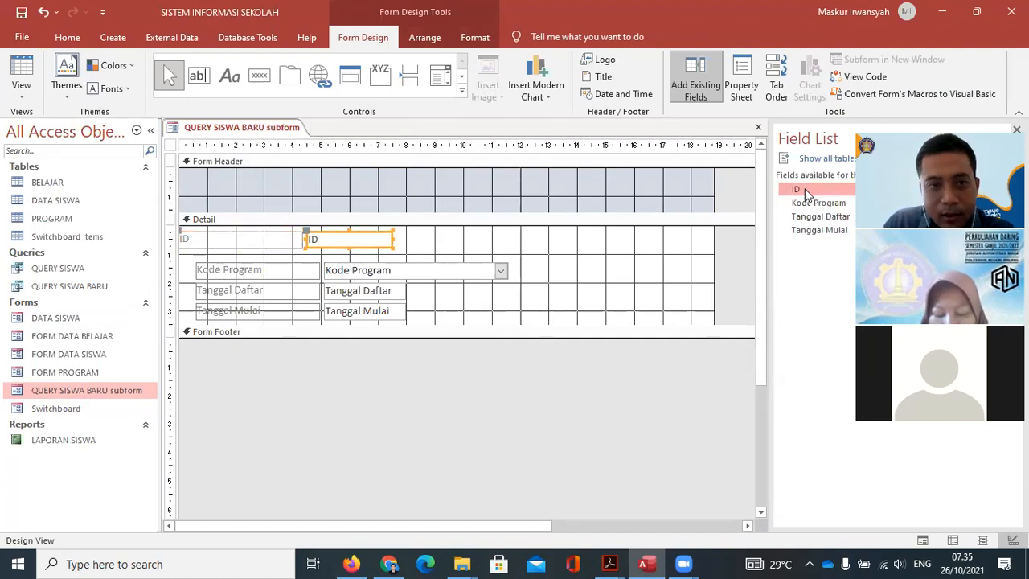
Add the ID field to the form again and place the new label and text box in the Form Header
drag(805, 189, 607, 250)
click(588, 283)
click(532, 261)
drag(532, 263, 536, 188)
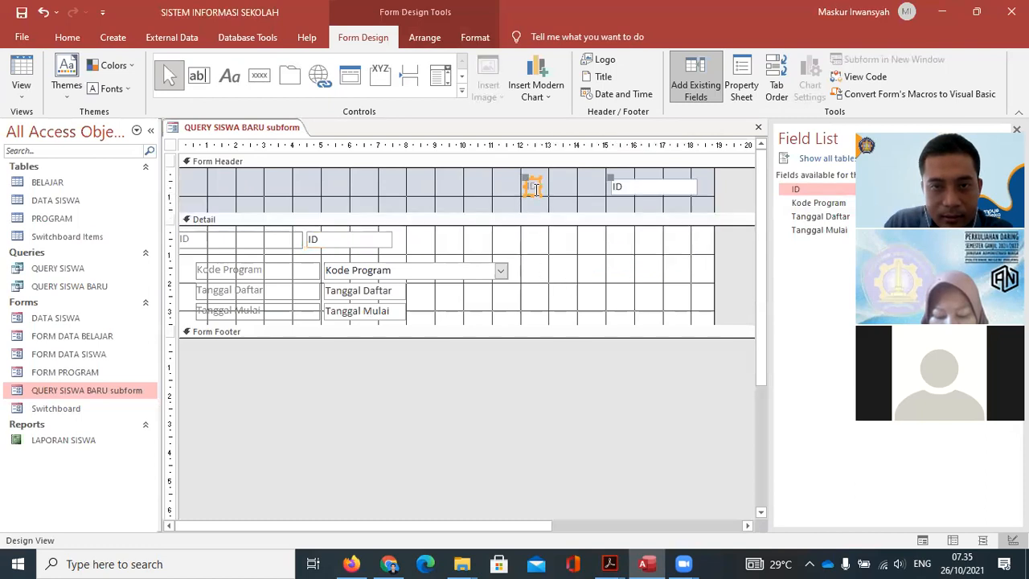
Delete the newly added ID label in the Form Header, keeping its text box
click(633, 205)
click(643, 188)
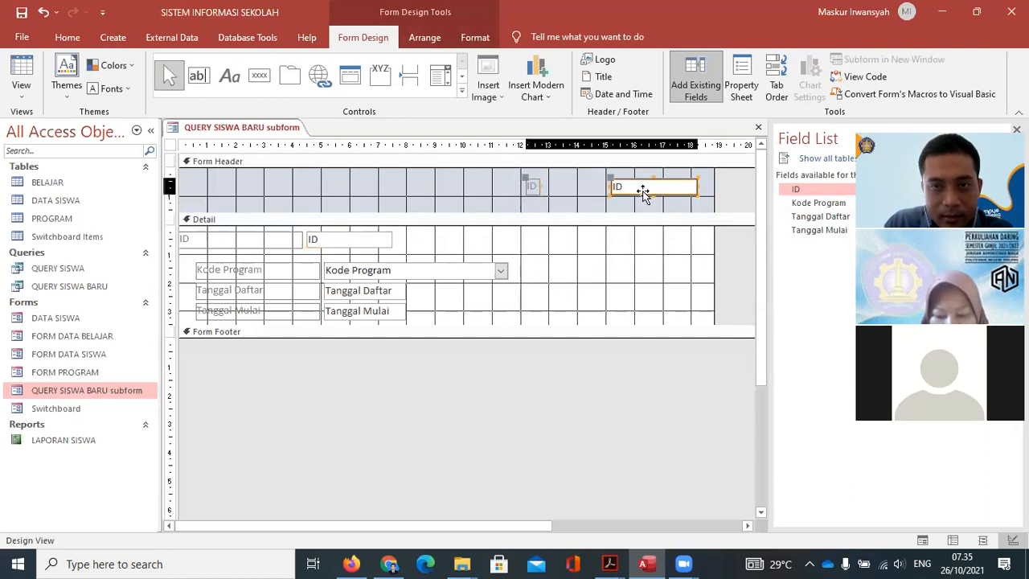
click(582, 210)
click(532, 186)
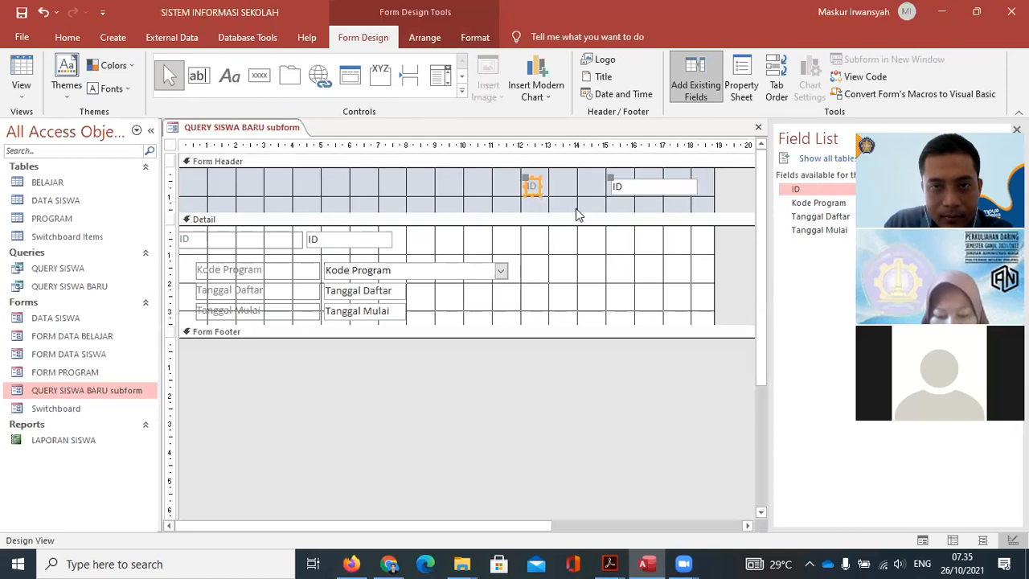
key(Delete)
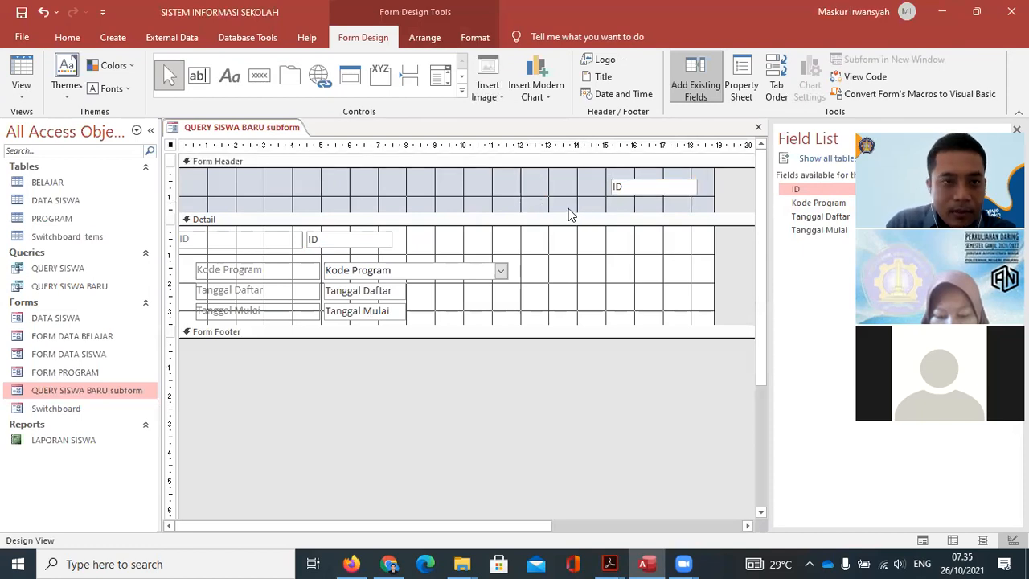
Move the original ID label and text box from the Detail section into the Form Header and delete both
click(251, 233)
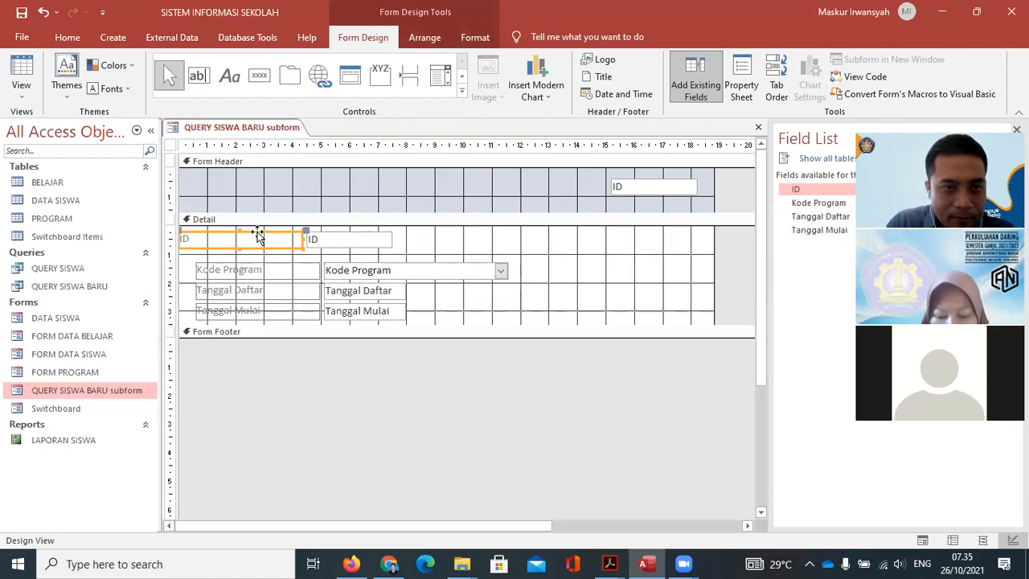
drag(258, 231, 271, 181)
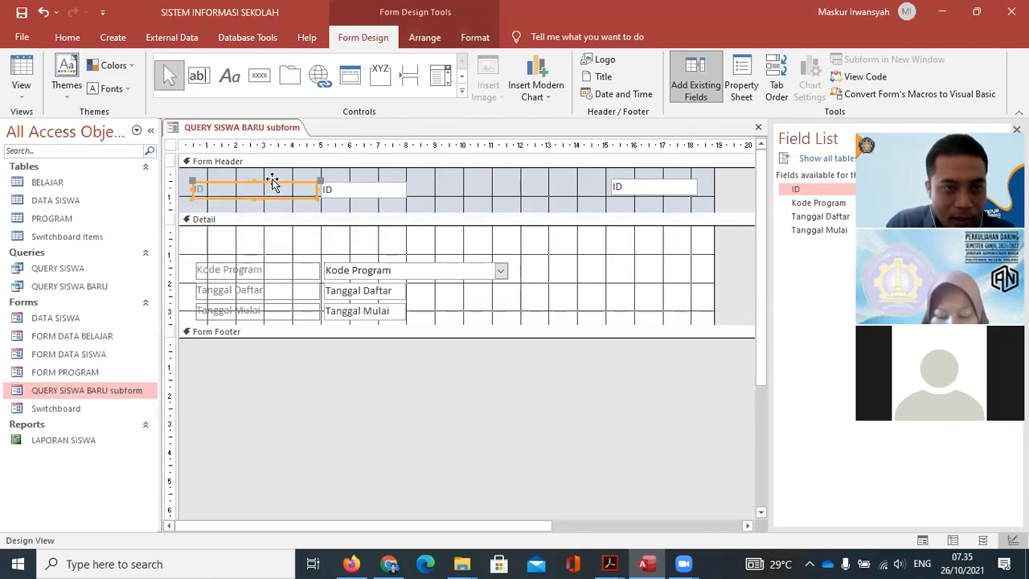
click(338, 189)
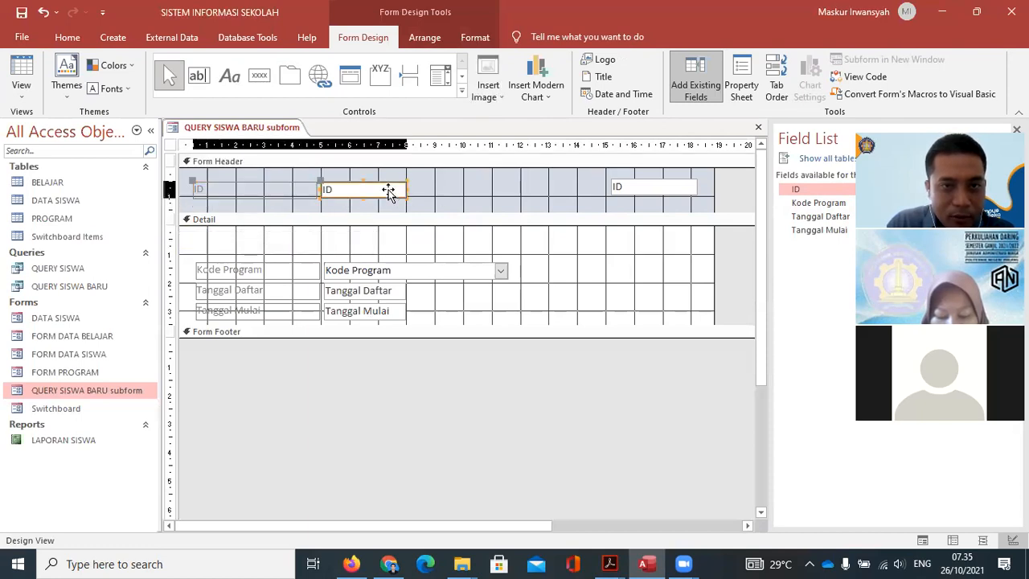
key(Delete)
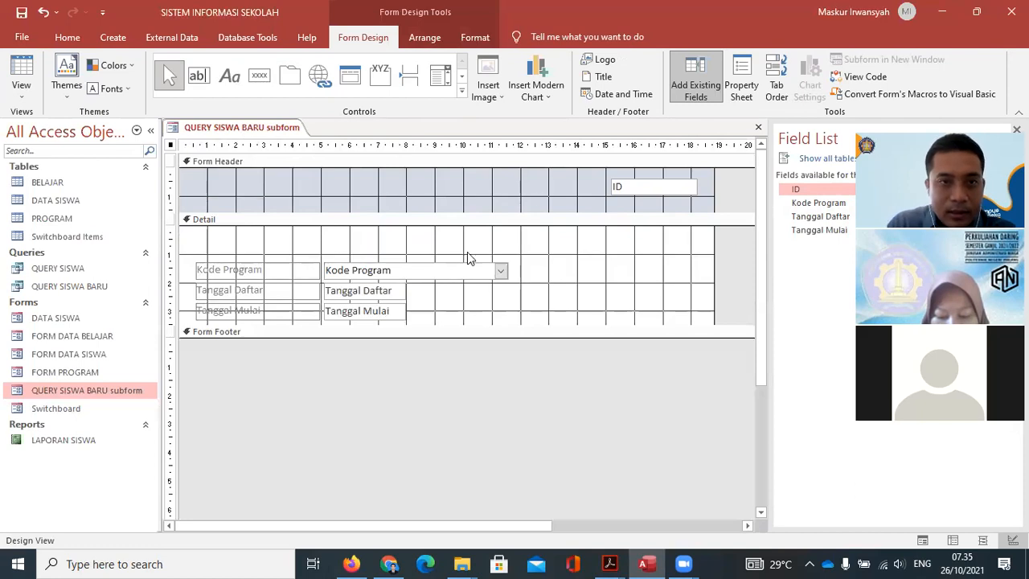
Draw a standalone label about 2.2 cm wide near the start of the Form Header with the text ID
click(229, 76)
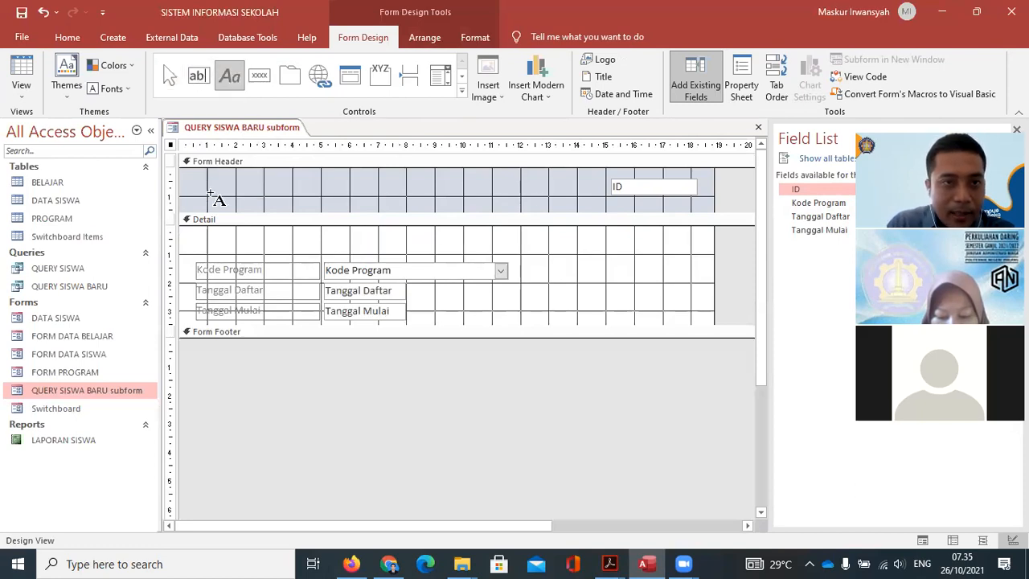
drag(201, 175, 264, 191)
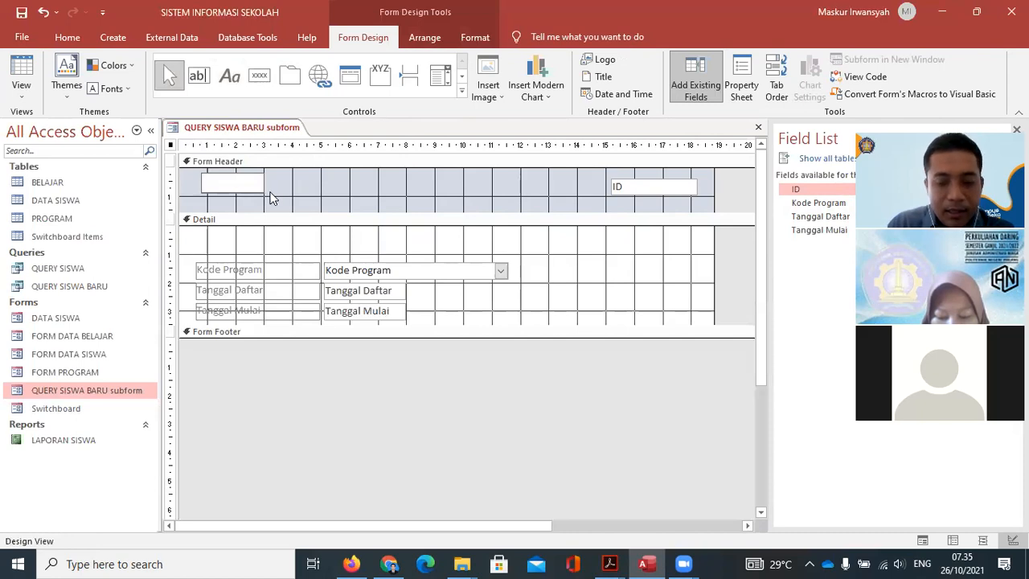
click(313, 197)
Move the ID text box into the Detail section below the ID label and reduce the Form Header to about 1 cm high
click(660, 187)
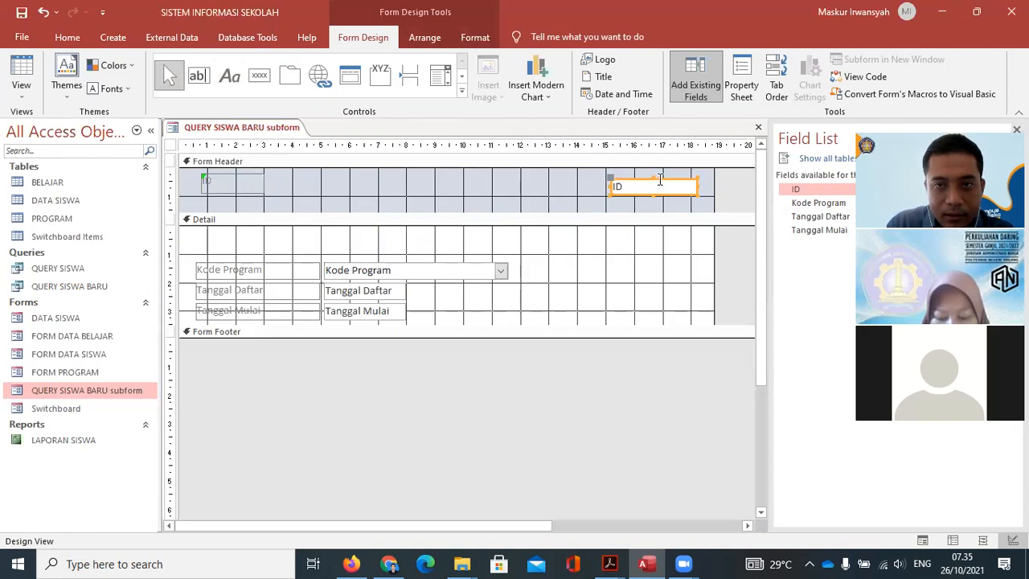
drag(661, 181, 286, 208)
click(302, 201)
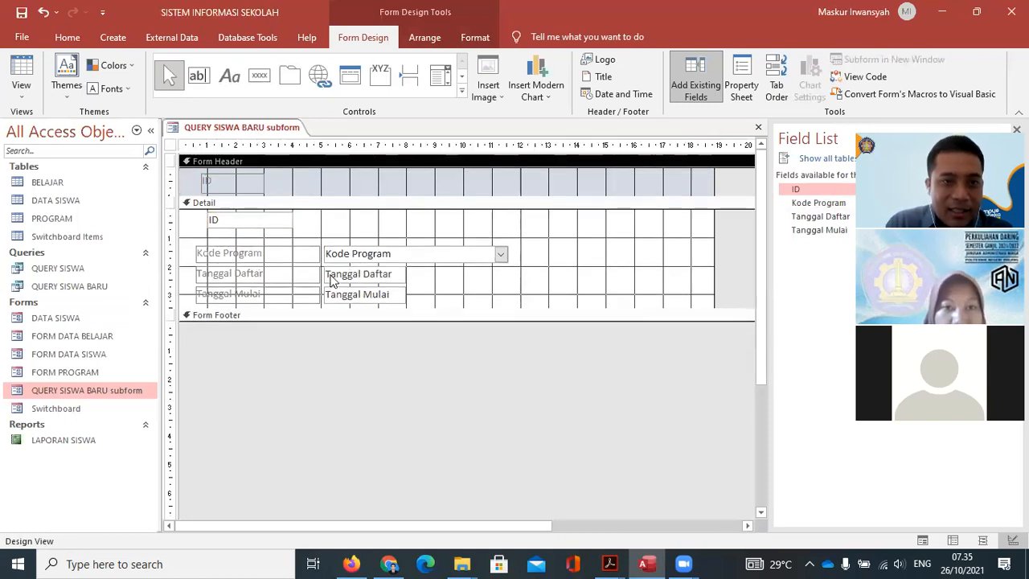
Narrow the ID text box in the Detail section to about 2 cm and align its left edge with the ID label above
click(358, 247)
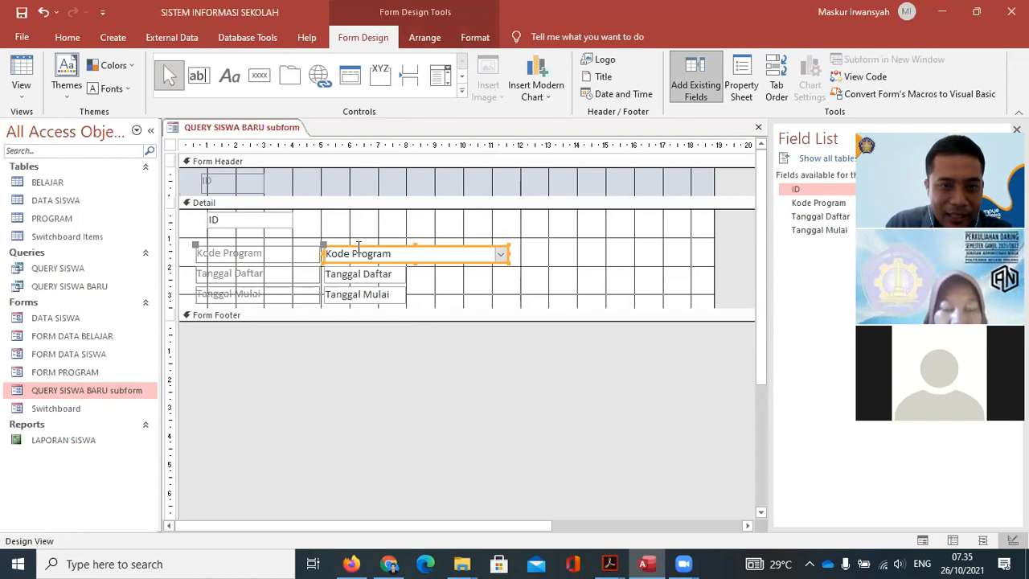
click(271, 220)
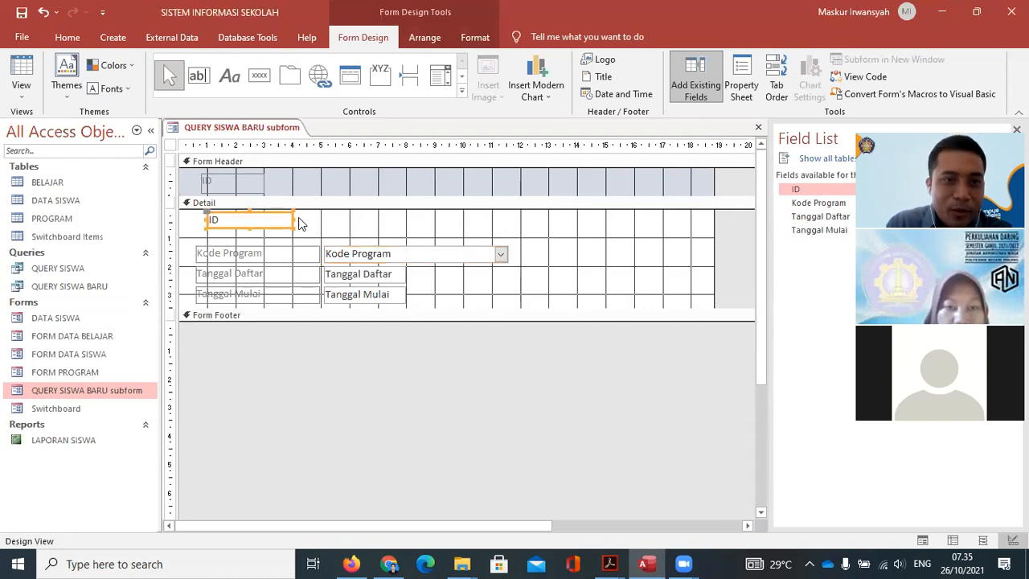
drag(292, 219, 264, 220)
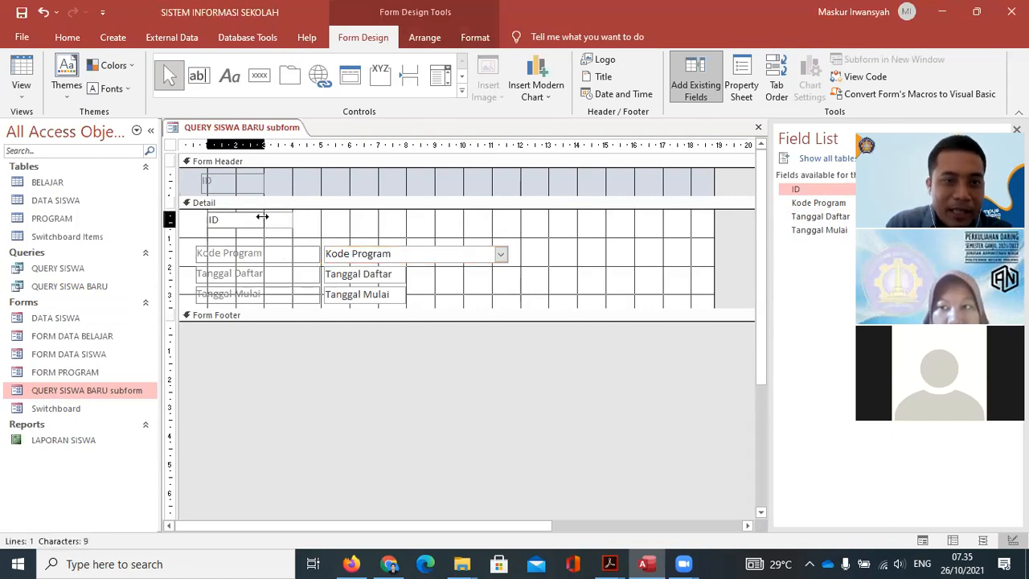
click(287, 241)
click(234, 221)
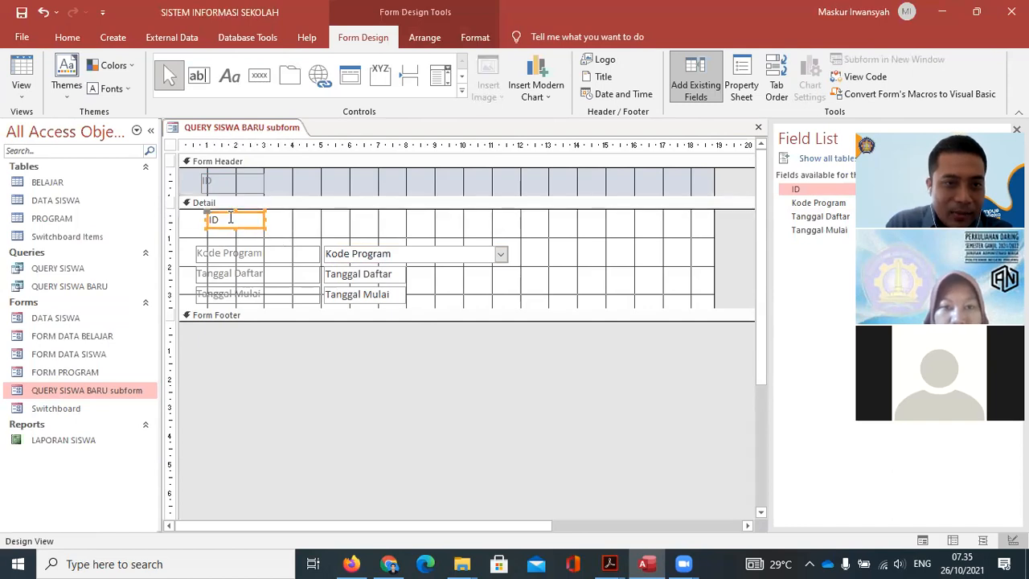
drag(228, 215, 224, 215)
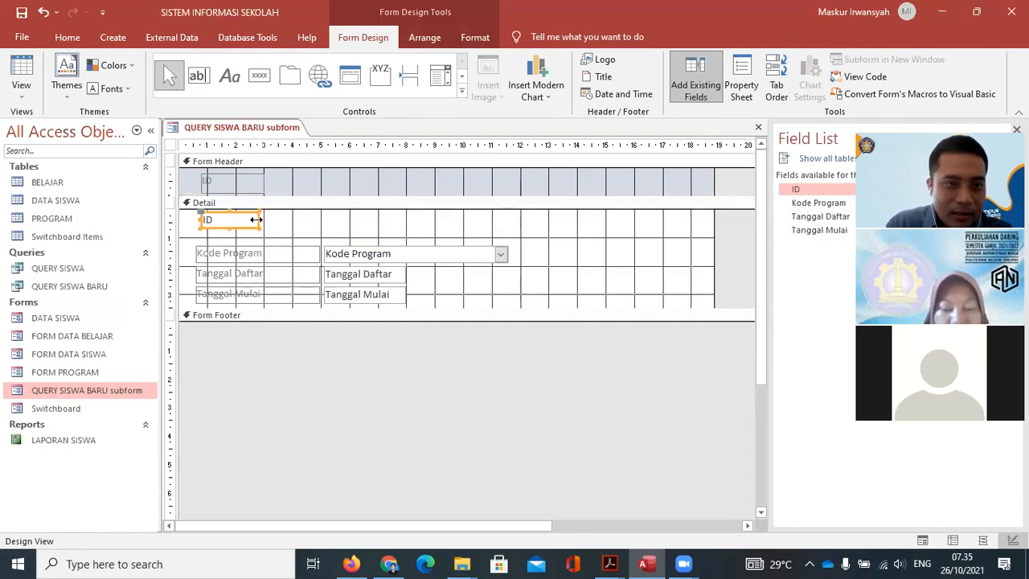